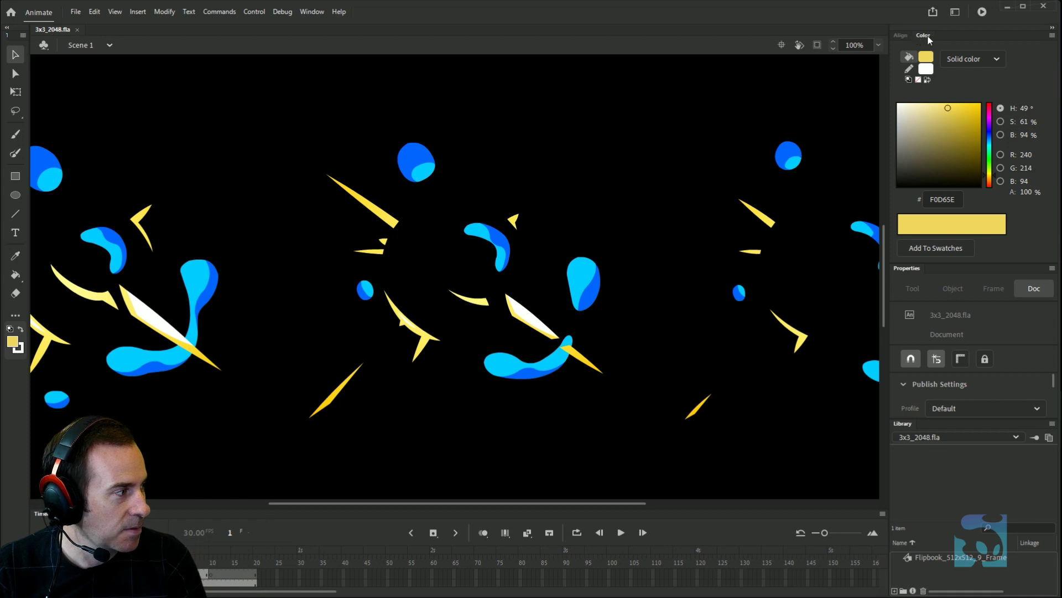
# - Dock the Color and Library panels in a column beside the tools, and move the Timeline above the stage, tall enough for both layers
pyautogui.moveTo(922, 37); pyautogui.dragTo(33, 170)
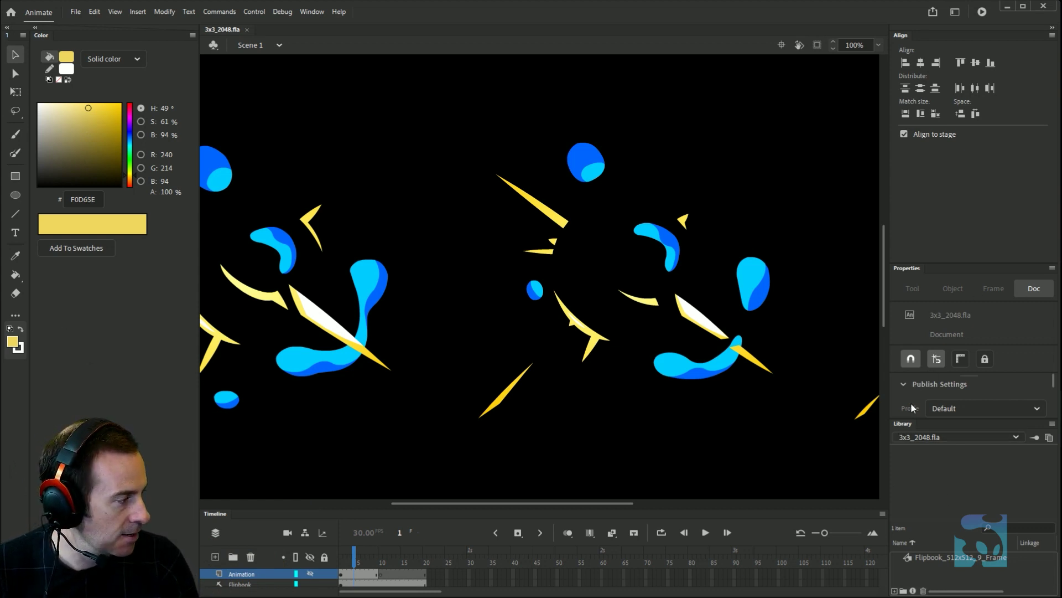
pyautogui.moveTo(907, 428); pyautogui.dragTo(142, 592)
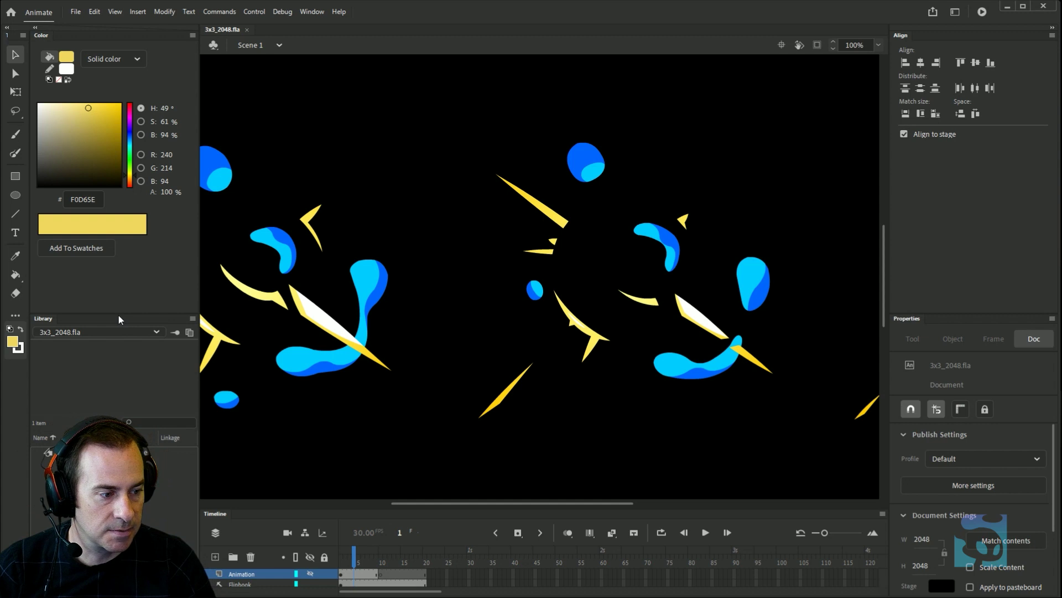
pyautogui.moveTo(116, 313); pyautogui.dragTo(113, 207)
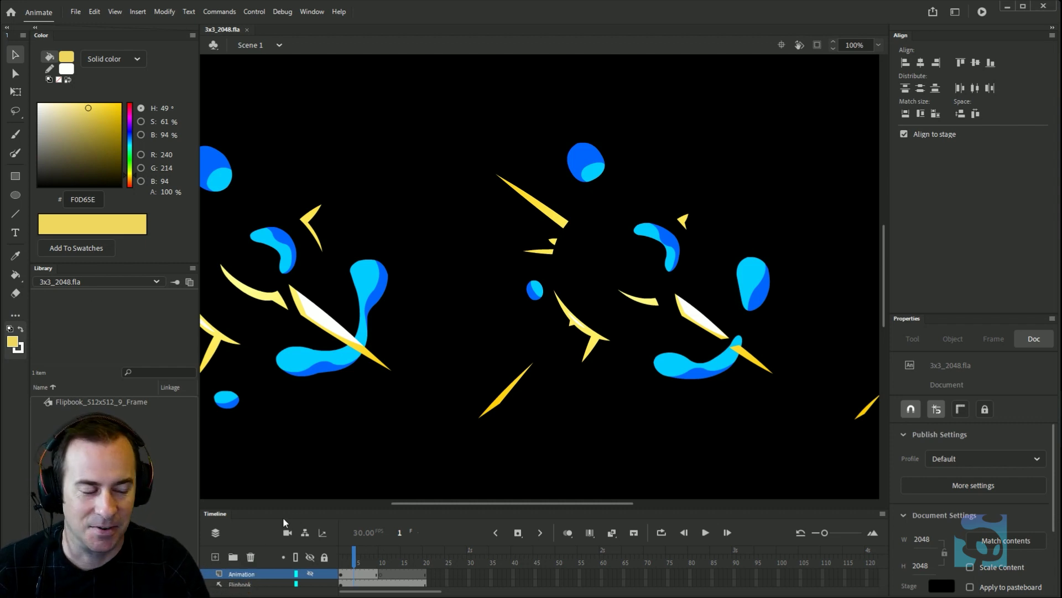
pyautogui.moveTo(216, 518); pyautogui.dragTo(254, 31)
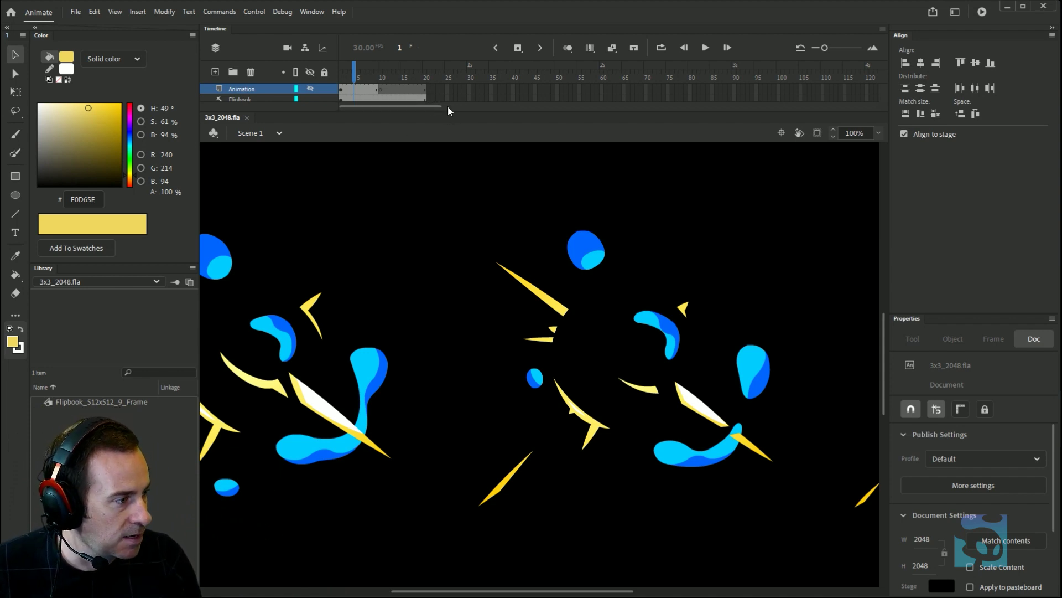
pyautogui.moveTo(446, 111)
pyautogui.mouseDown()
pyautogui.moveTo(445, 153)
pyautogui.moveTo(446, 127)
pyautogui.mouseUp()
# - Examine the whole flipbook grid with the Animation layer shown and hidden, and scrub the timeline from frame 1 to frame 20
pyautogui.click(249, 90)
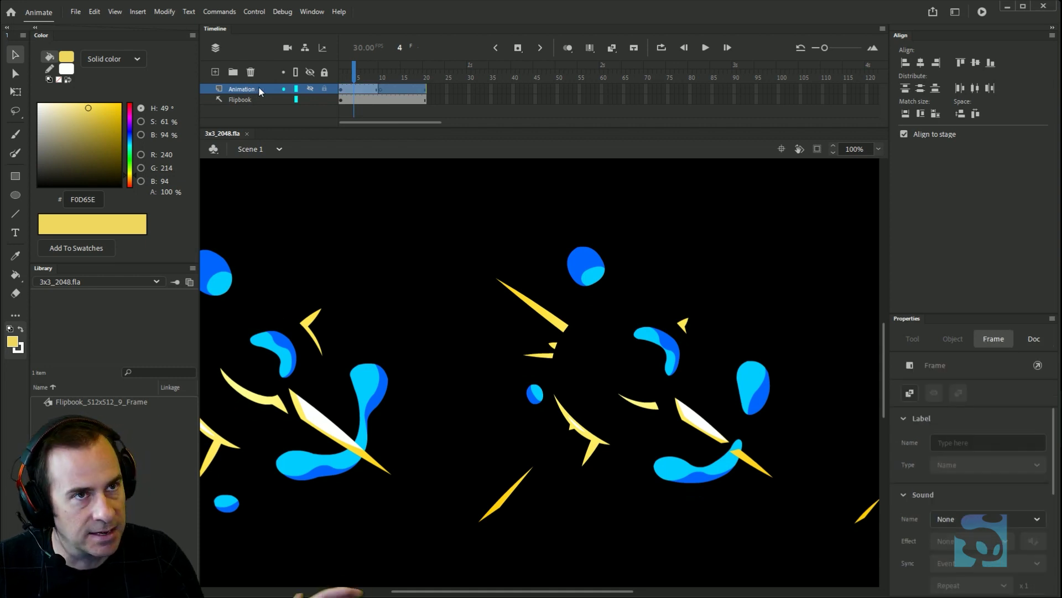
pyautogui.hotkey('ctrl', '-')
pyautogui.hotkey('ctrl', '-')
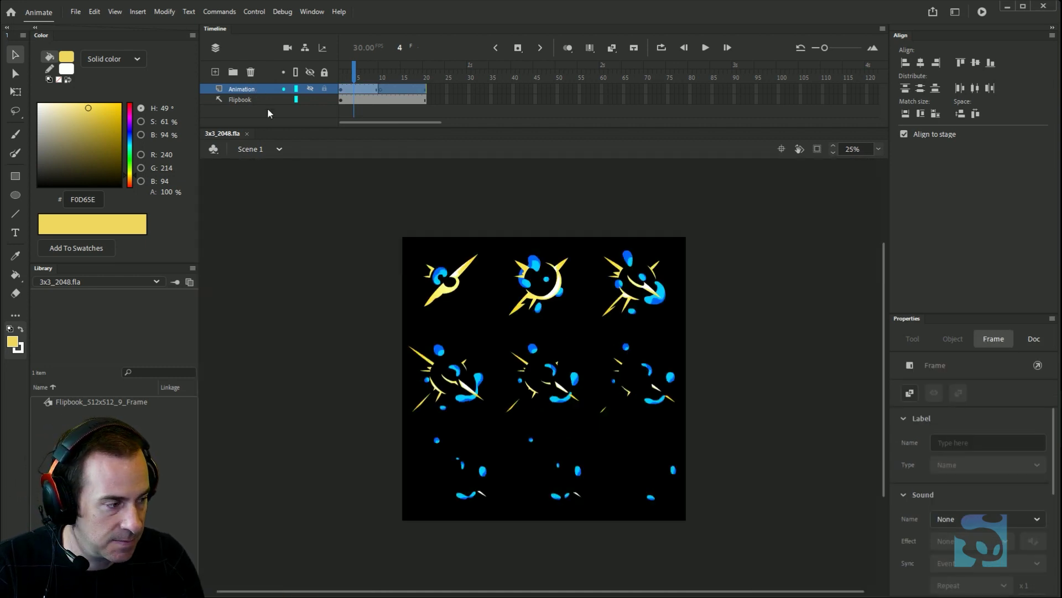
pyautogui.click(308, 86)
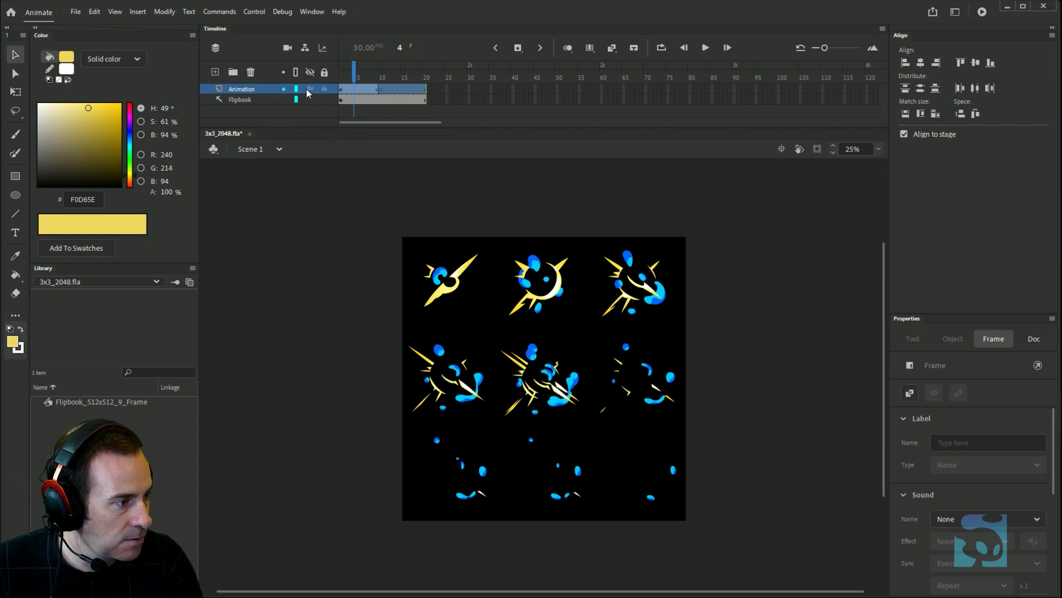
pyautogui.click(311, 89)
pyautogui.press('Return')
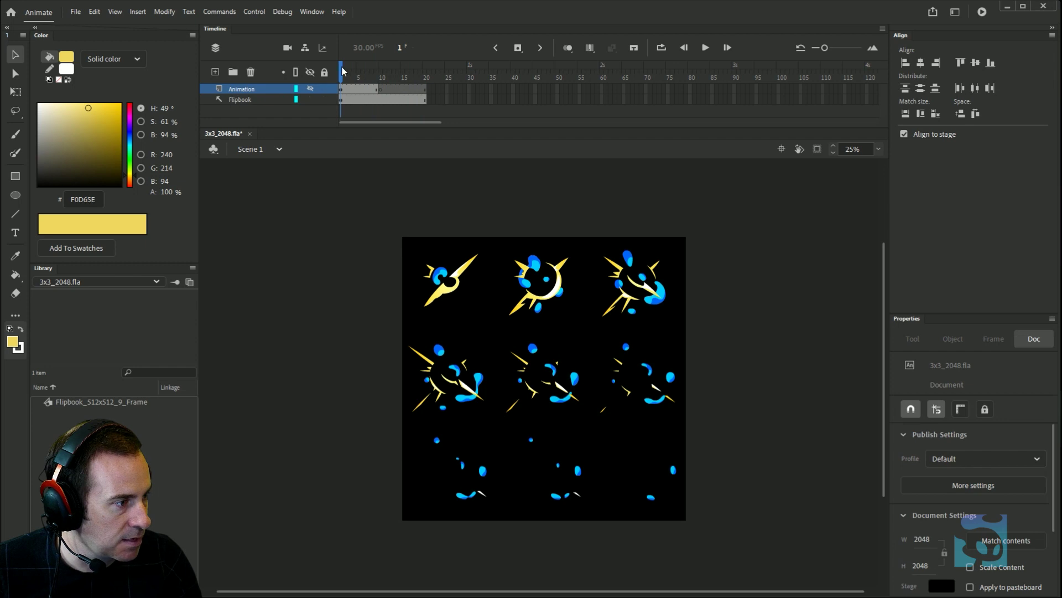
pyautogui.moveTo(343, 69); pyautogui.dragTo(430, 78)
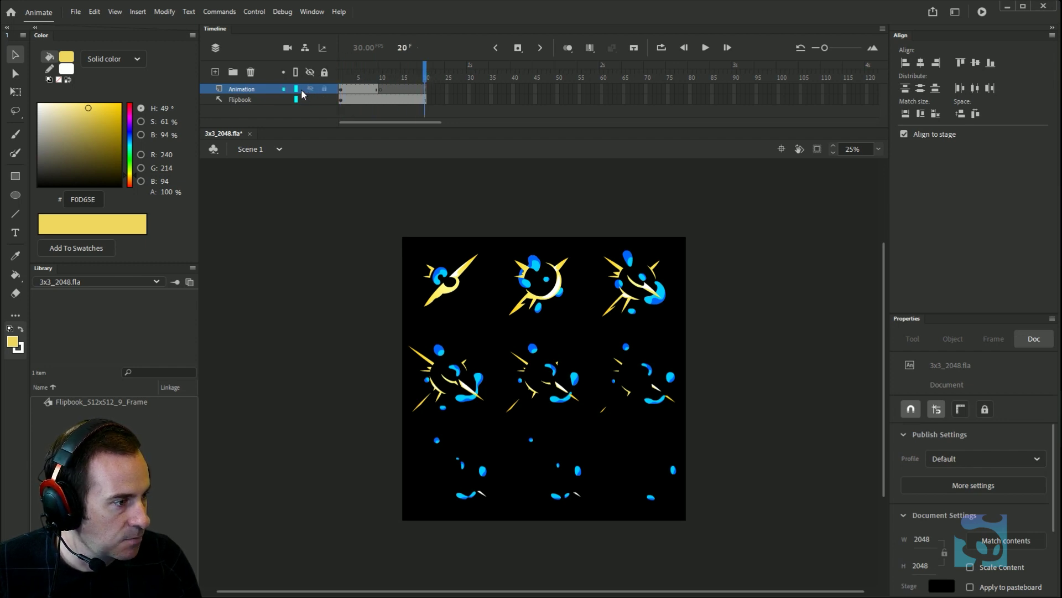
# - Delete the Animation layer and select the second graphic in the flipbook grid
pyautogui.click(250, 89)
pyautogui.click(251, 73)
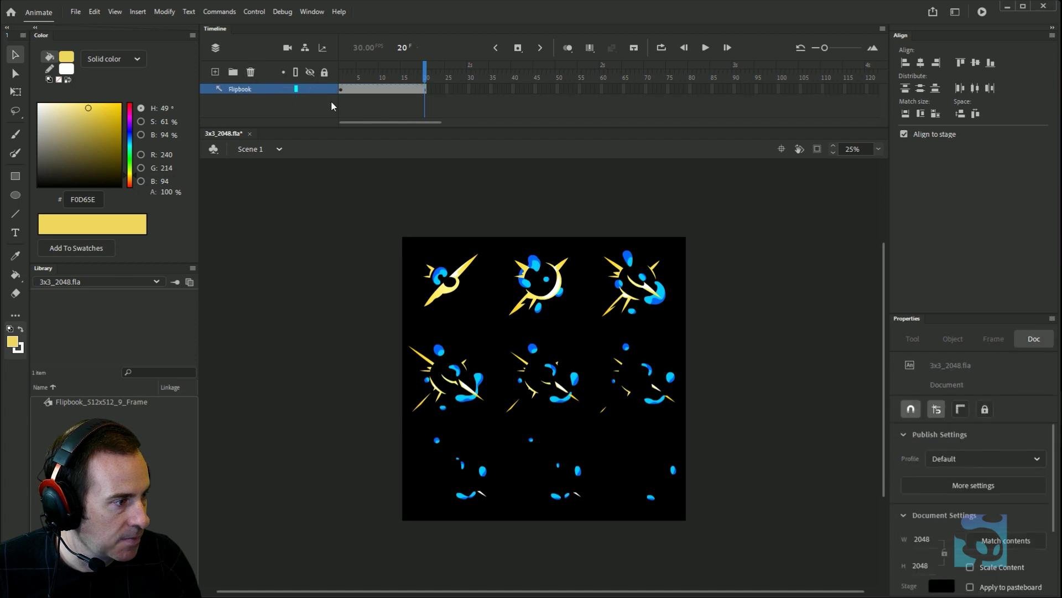
pyautogui.click(556, 290)
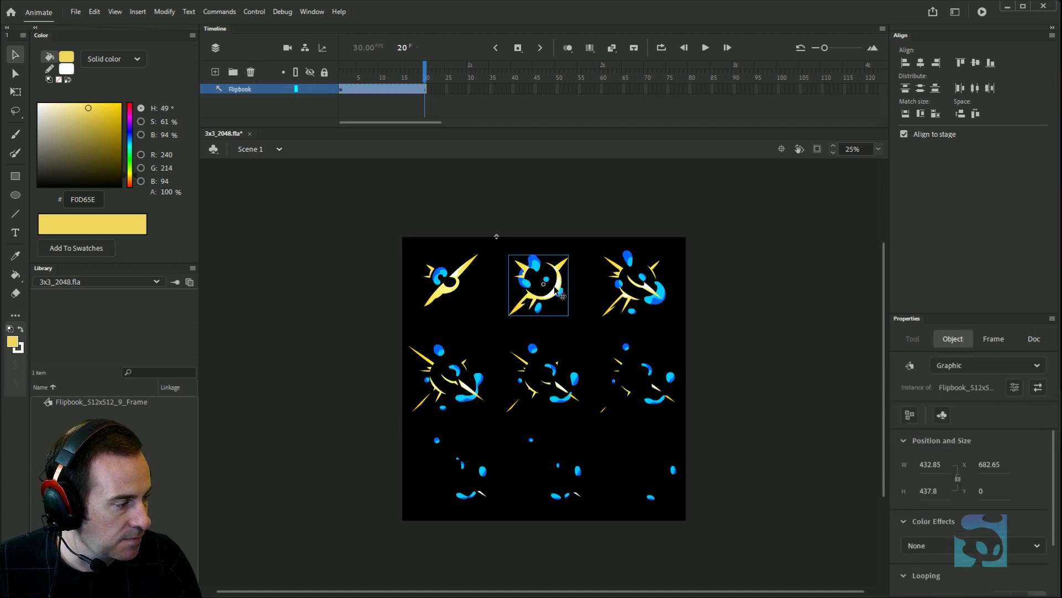
# - Switch the Flipbook layer's Guide setting off and back on, and test the movie to check whether the guide layer is published
pyautogui.rightClick(240, 91)
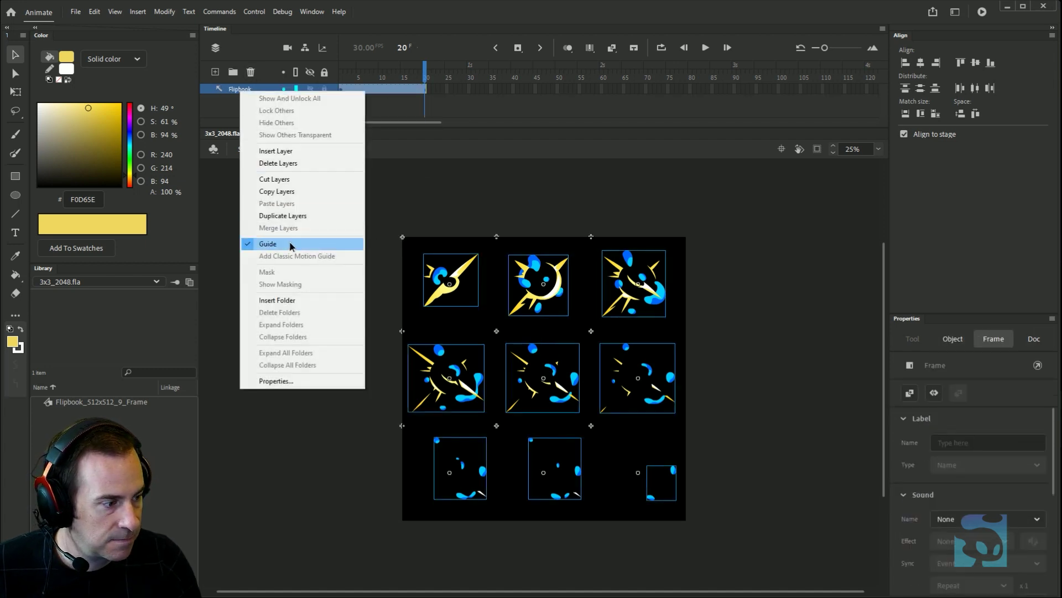
pyautogui.click(290, 245)
pyautogui.rightClick(239, 90)
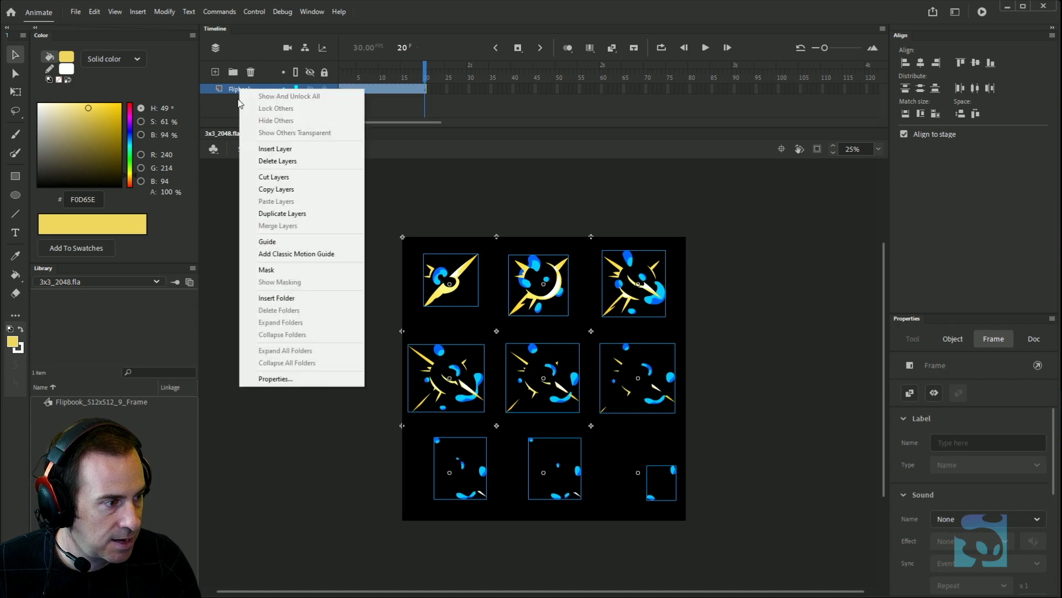
pyautogui.click(268, 243)
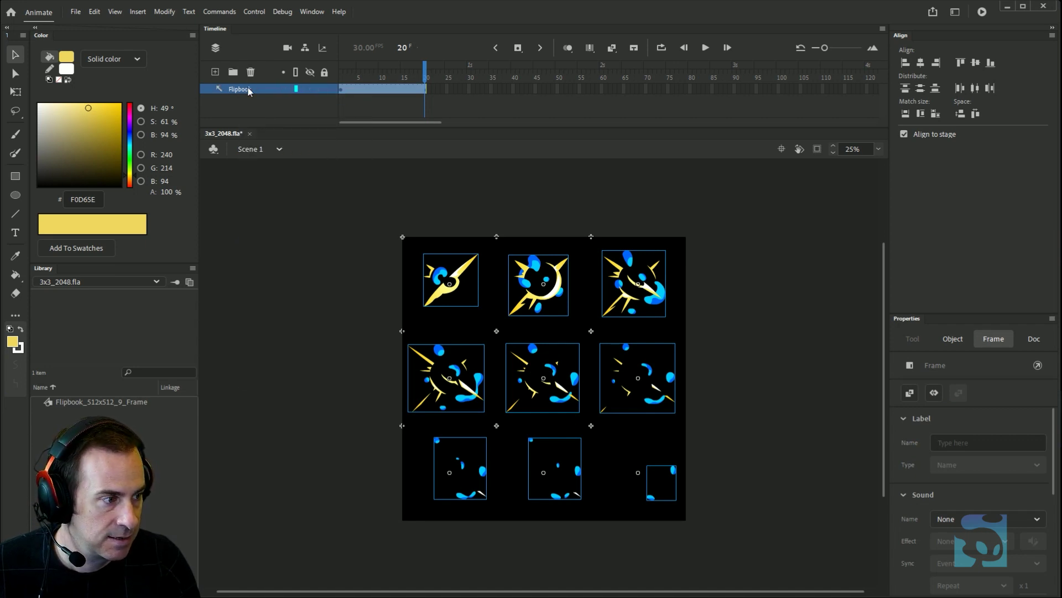
pyautogui.hotkey('ctrl', 'Return')
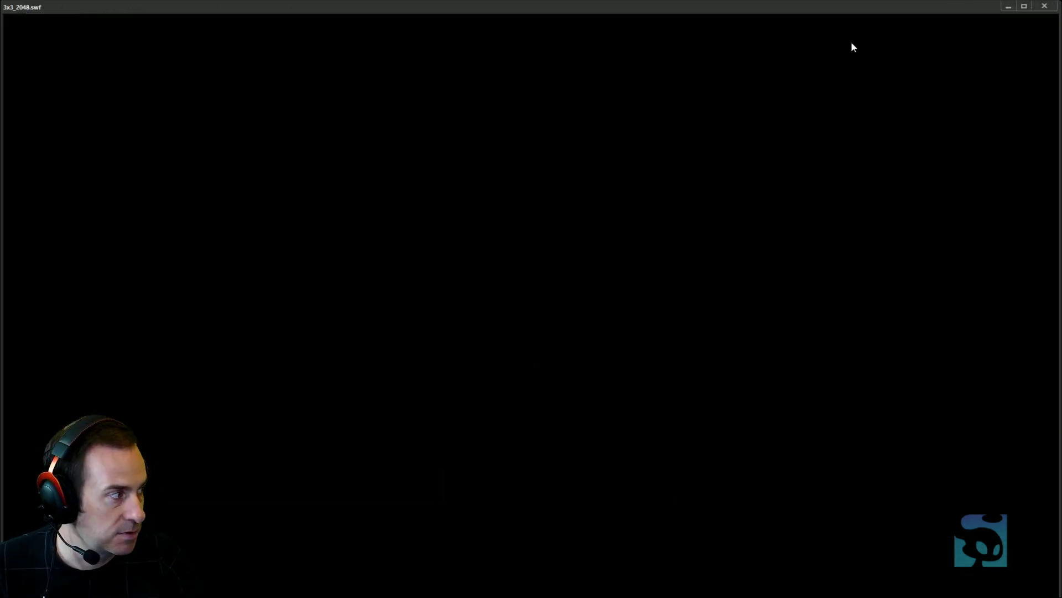
pyautogui.click(1038, 7)
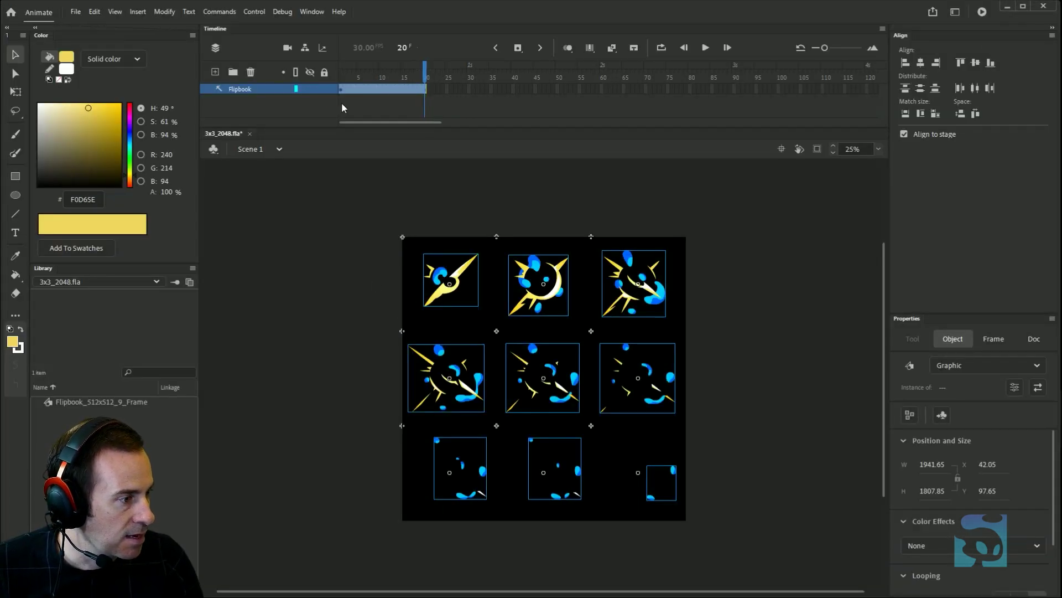
# - Add a layer above Flipbook and paste a copy of the grid's first graphic into its frame 1, with the Flipbook layer hidden
pyautogui.click(215, 72)
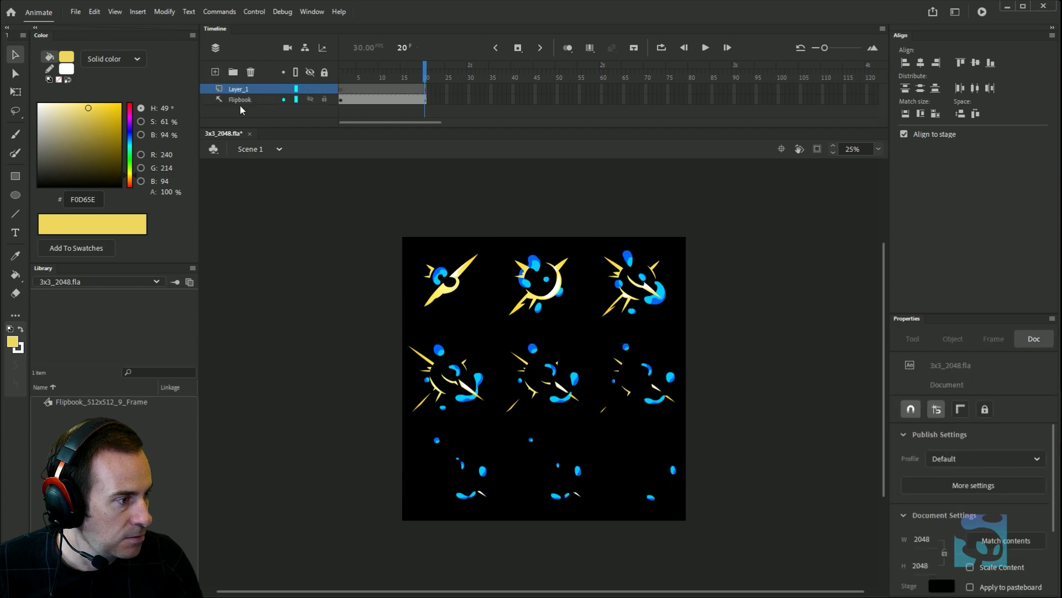
pyautogui.click(452, 280)
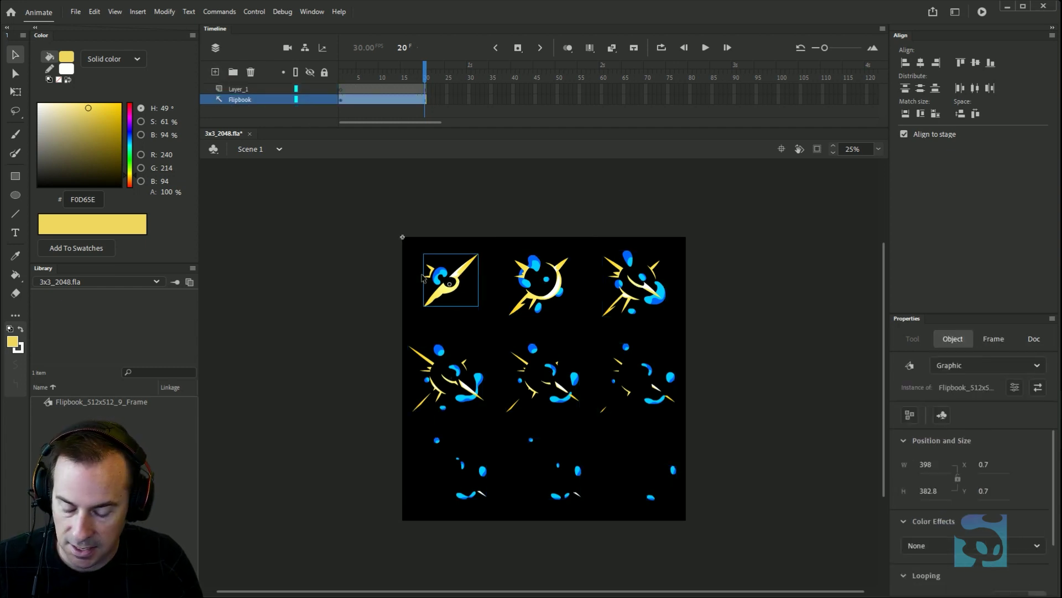
pyautogui.click(341, 88)
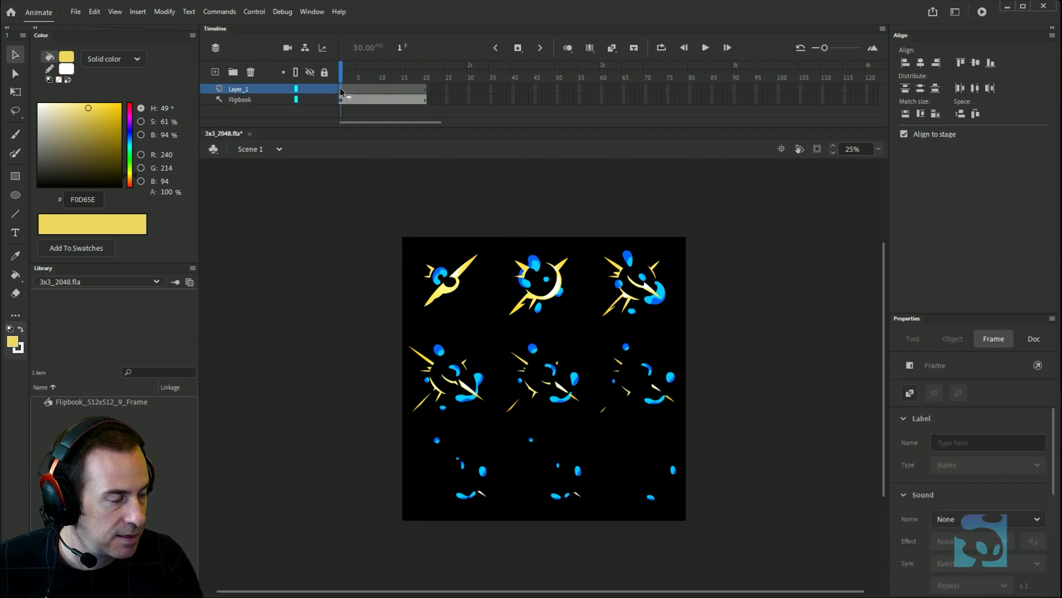
pyautogui.click(310, 99)
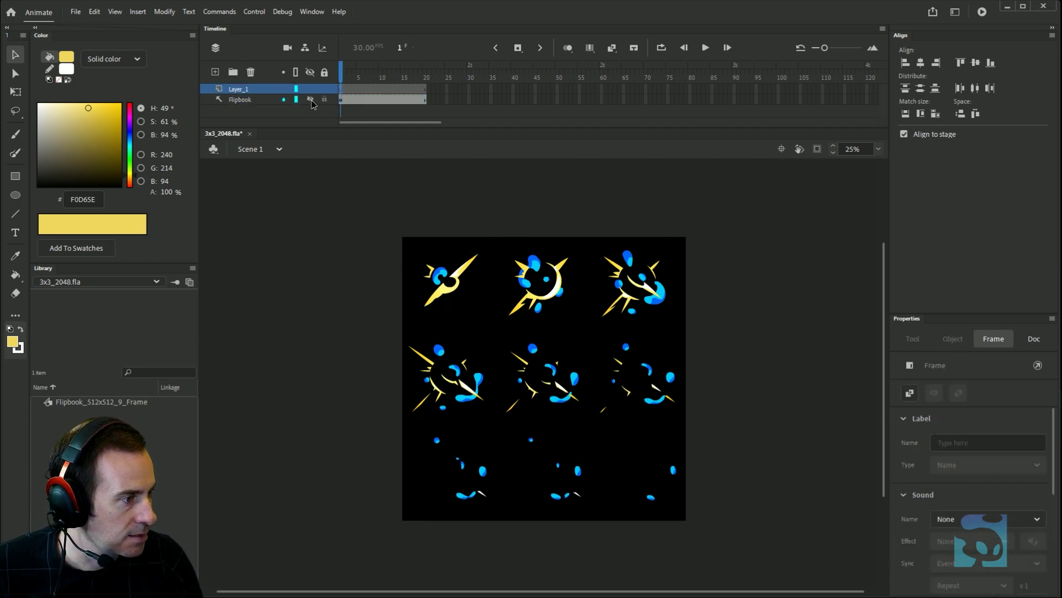
pyautogui.hotkey('ctrl', 'v')
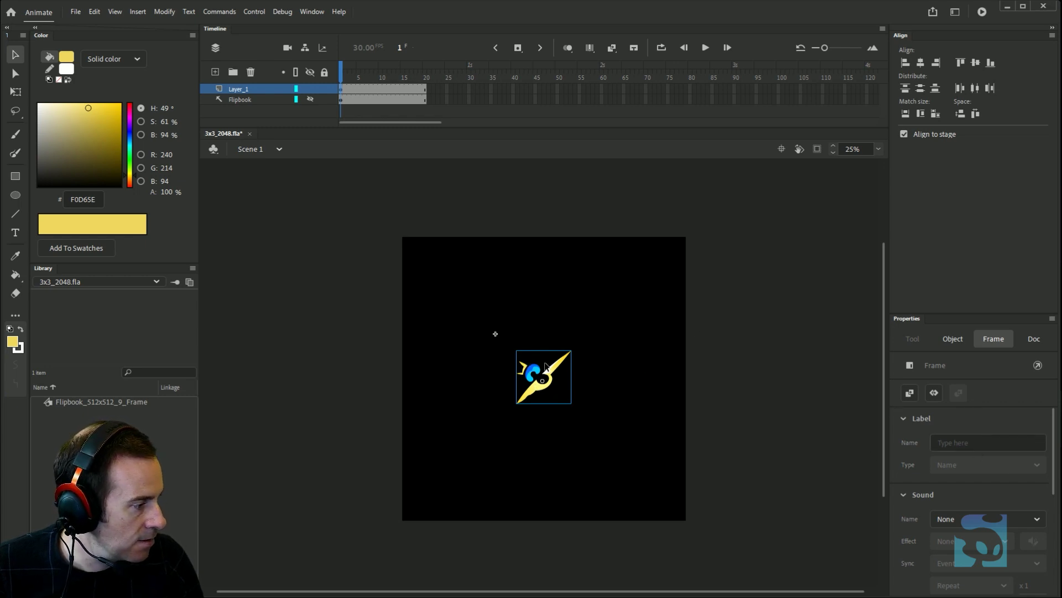
# - Set the pasted graphic's looping to Play graphic once, starting at frame 1
pyautogui.click(953, 339)
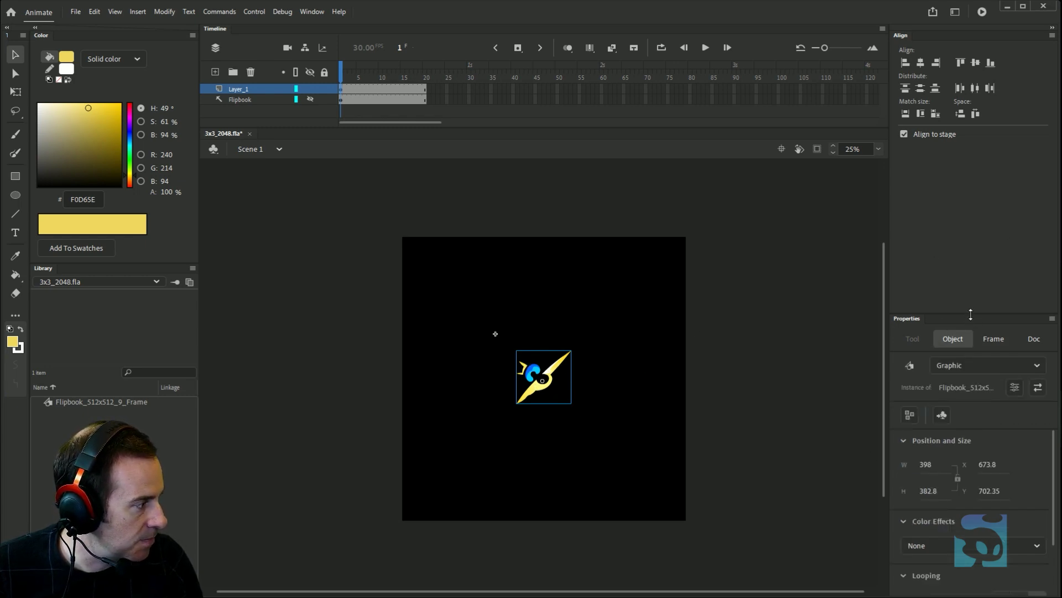
pyautogui.moveTo(968, 308); pyautogui.dragTo(979, 91)
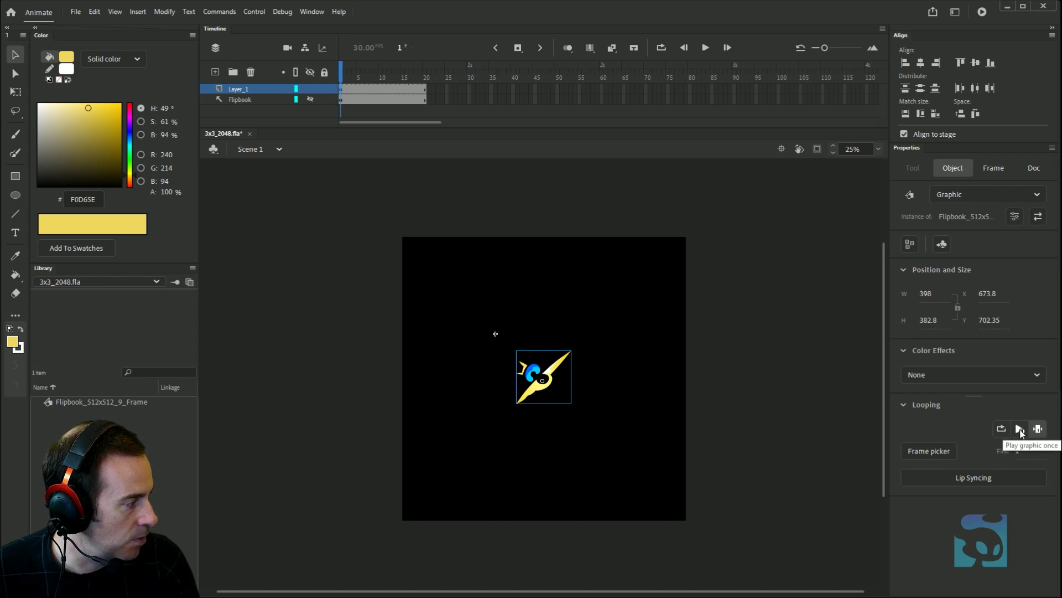
pyautogui.click(1021, 431)
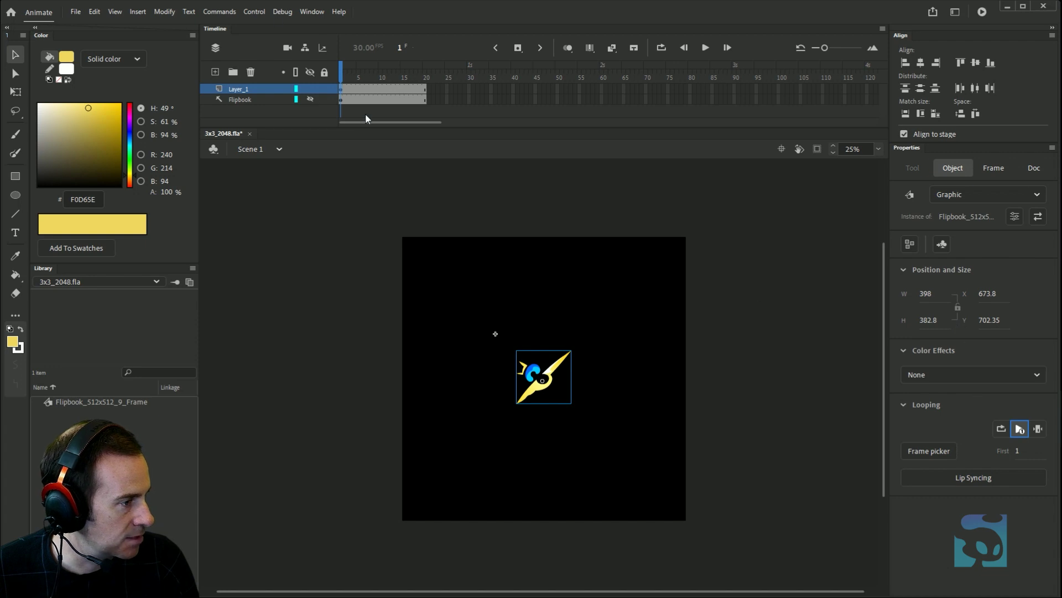
# - Check where the graphic symbol's own timeline ends, and insert a blank keyframe at frame 10 of the new layer
pyautogui.moveTo(342, 76); pyautogui.dragTo(380, 83)
pyautogui.click(492, 283)
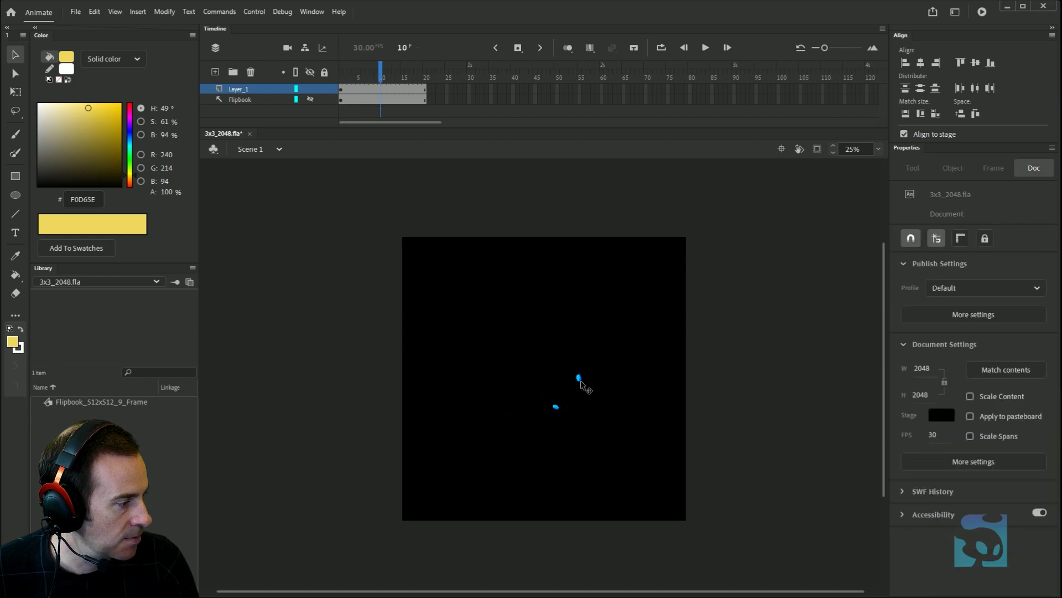
pyautogui.doubleClick(581, 381)
pyautogui.moveTo(375, 69)
pyautogui.mouseDown()
pyautogui.moveTo(390, 70)
pyautogui.moveTo(370, 69)
pyautogui.moveTo(380, 70)
pyautogui.mouseUp()
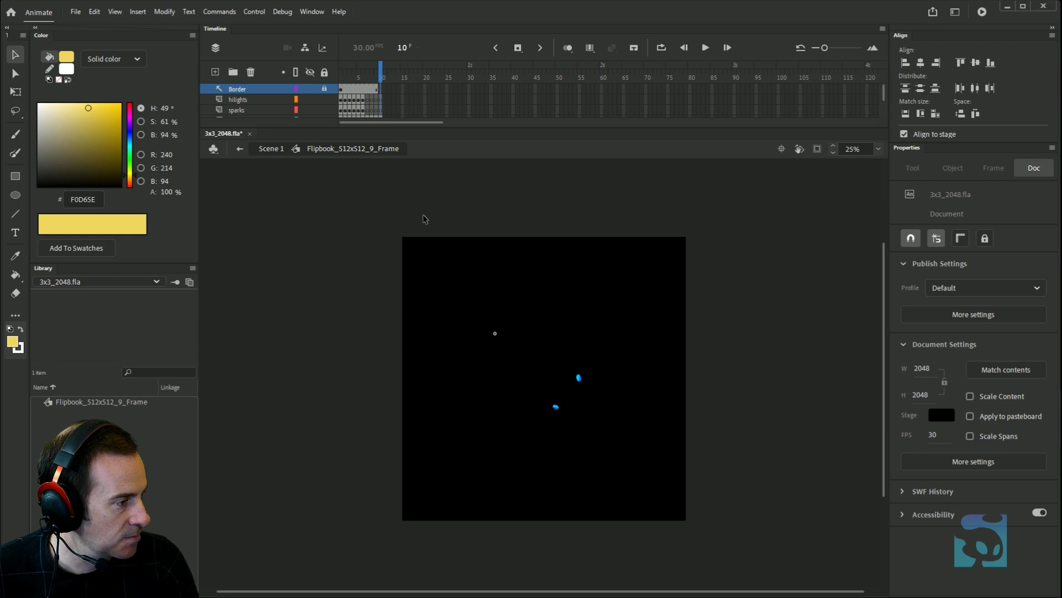
pyautogui.doubleClick(440, 209)
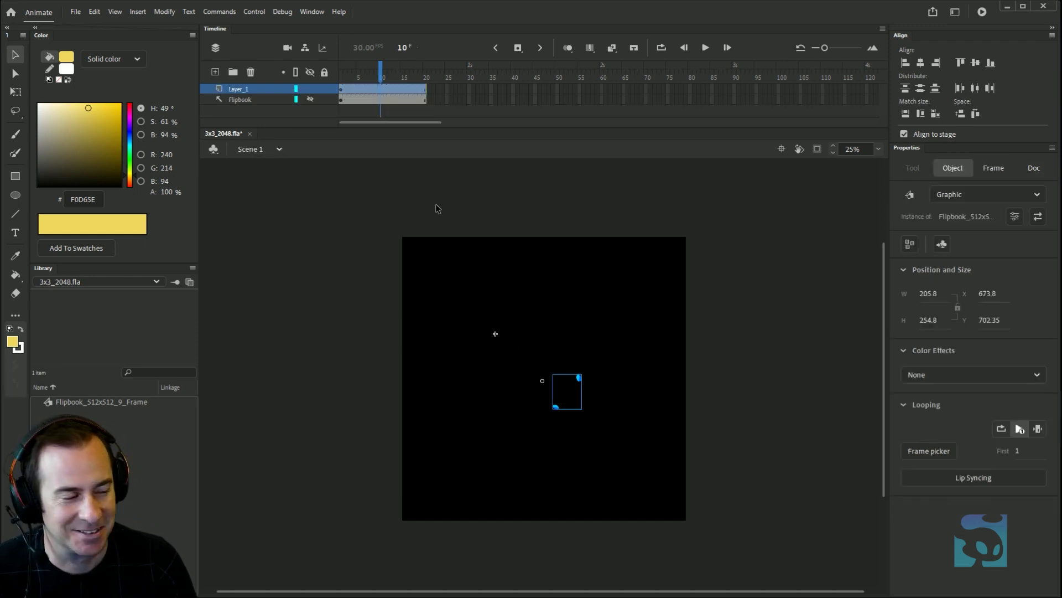
pyautogui.click(389, 114)
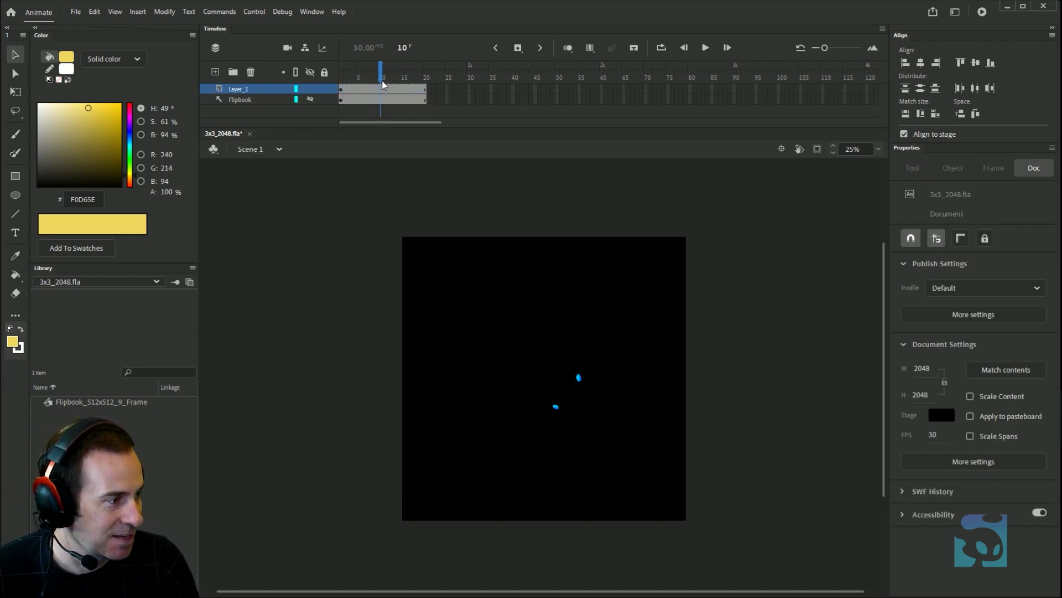
pyautogui.click(383, 93)
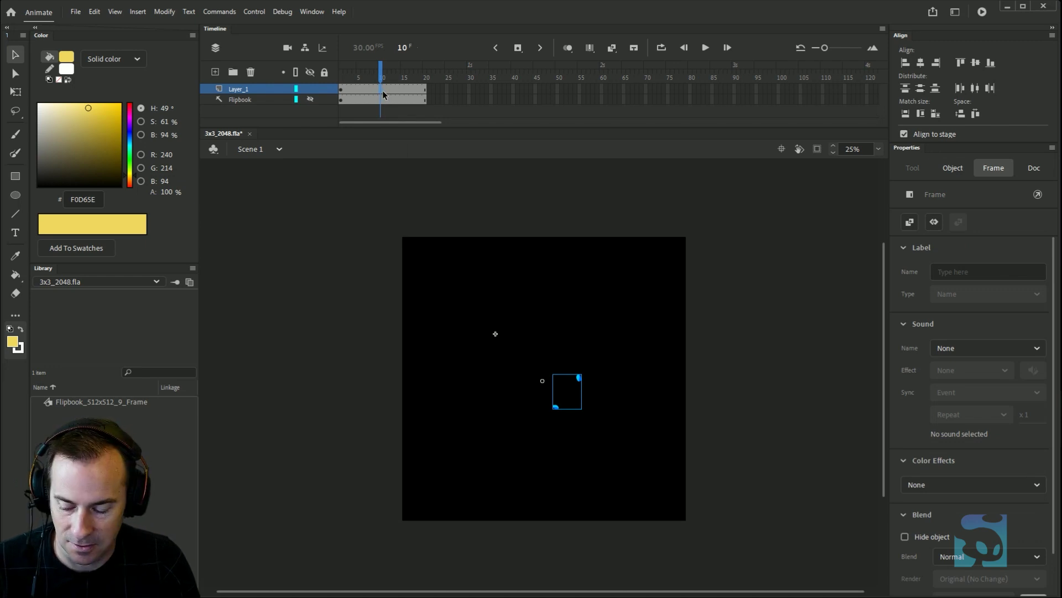
pyautogui.press('F7')
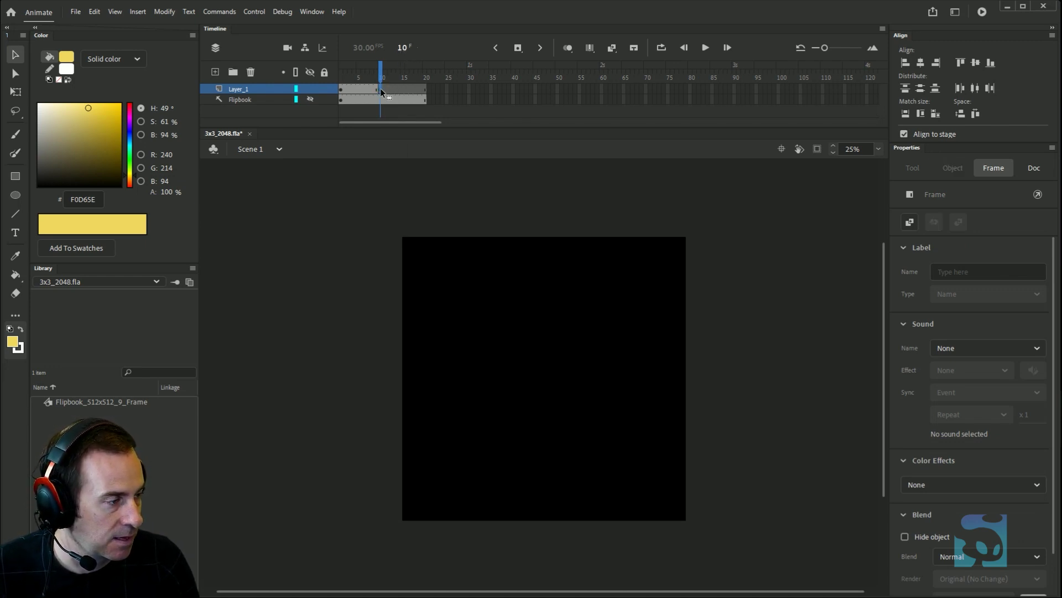
# - Return to frame 1 and rename Layer_1 to Animation
pyautogui.moveTo(379, 75); pyautogui.dragTo(328, 79)
pyautogui.click(363, 204)
pyautogui.doubleClick(243, 90)
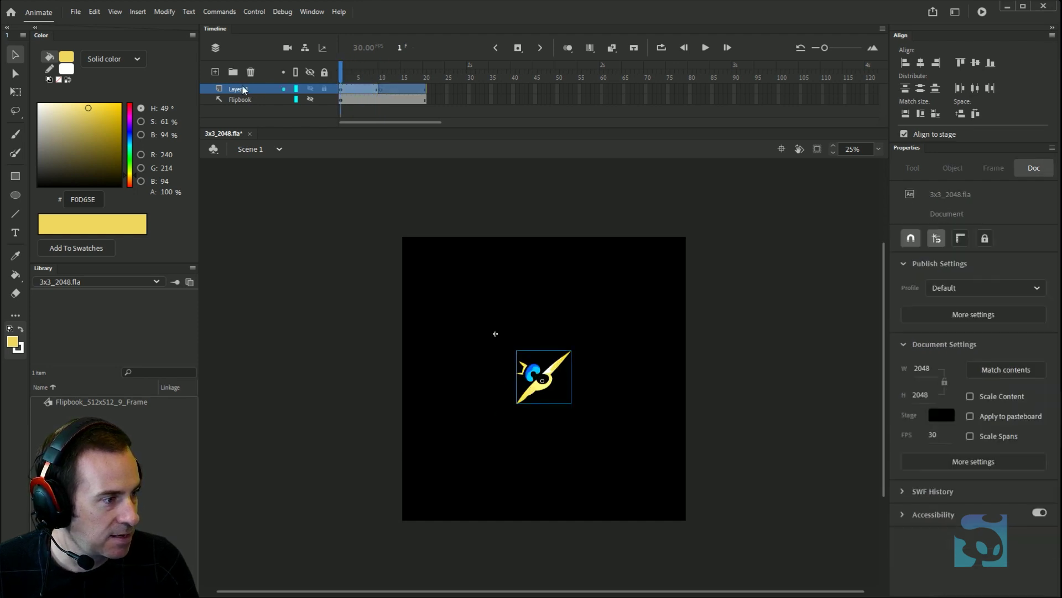
pyautogui.write('Animation')
pyautogui.press('Return')
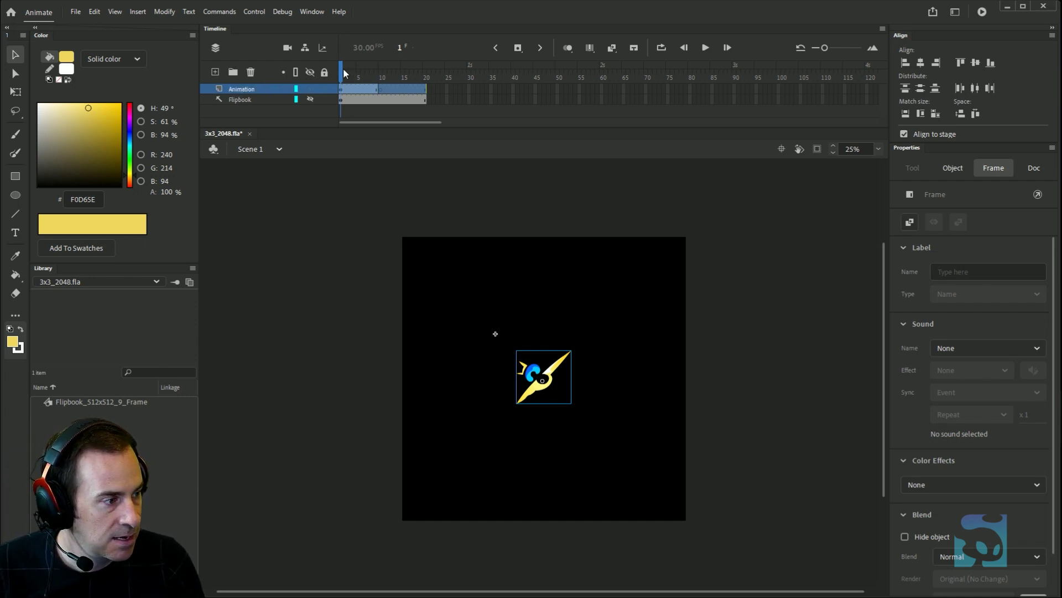
# - Test the movie to check how the Animation layer plays, and close the preview
pyautogui.moveTo(344, 71)
pyautogui.mouseDown()
pyautogui.moveTo(365, 71)
pyautogui.moveTo(342, 71)
pyautogui.mouseUp()
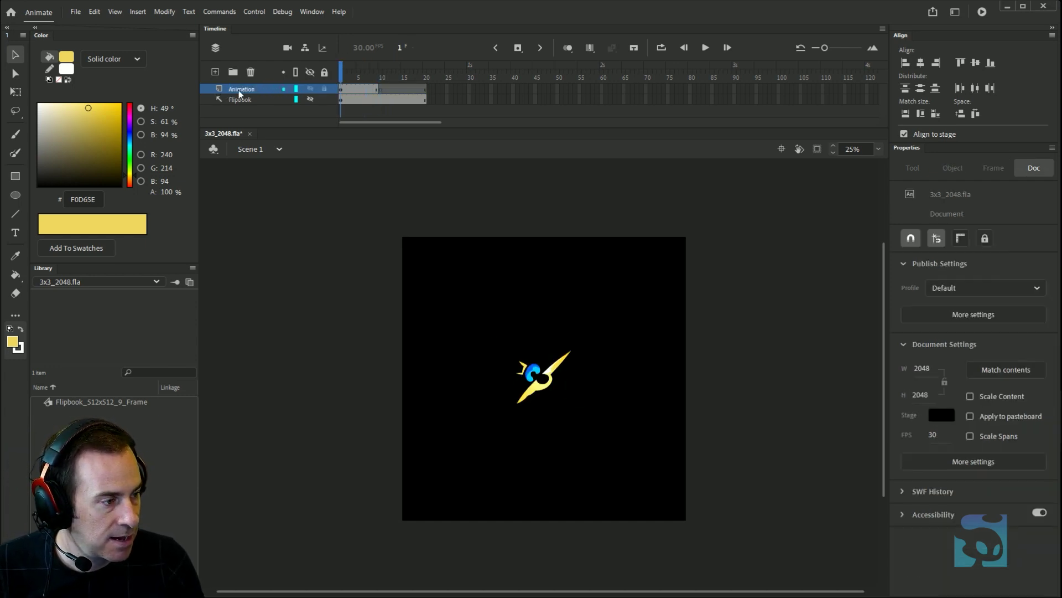
pyautogui.hotkey('ctrl', 'Return')
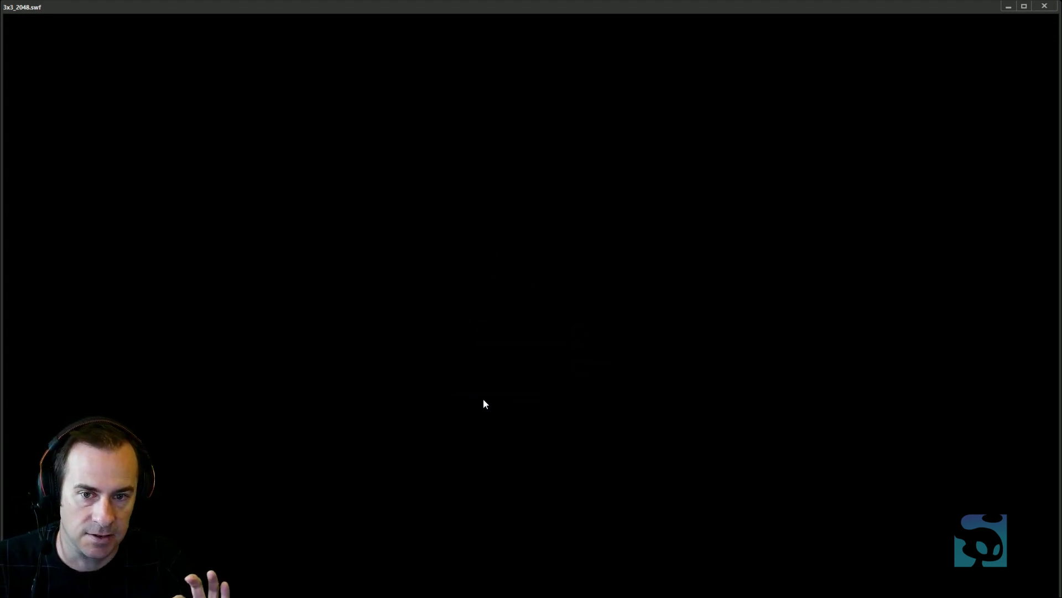
pyautogui.click(1044, 6)
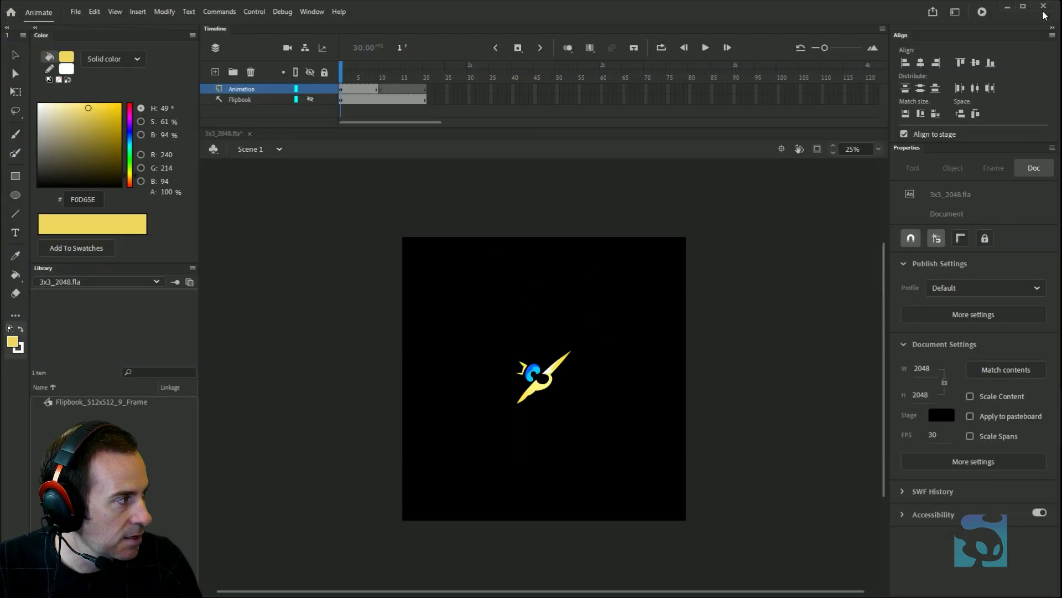
# - Save the document, then hide the Animation layer and show the Flipbook layer
pyautogui.hotkey('ctrl', 's')
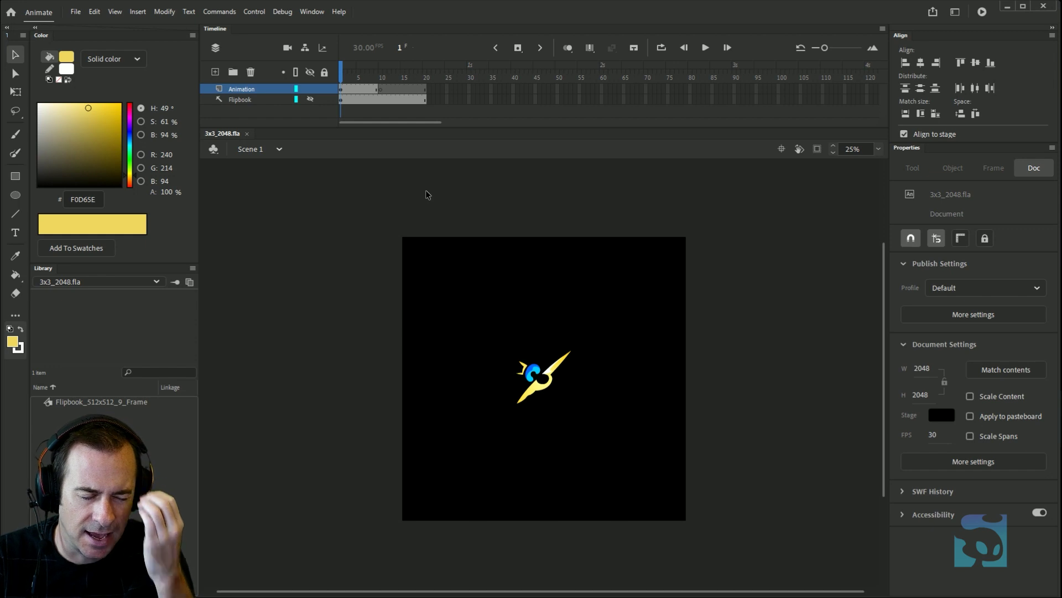
pyautogui.click(311, 88)
pyautogui.click(309, 100)
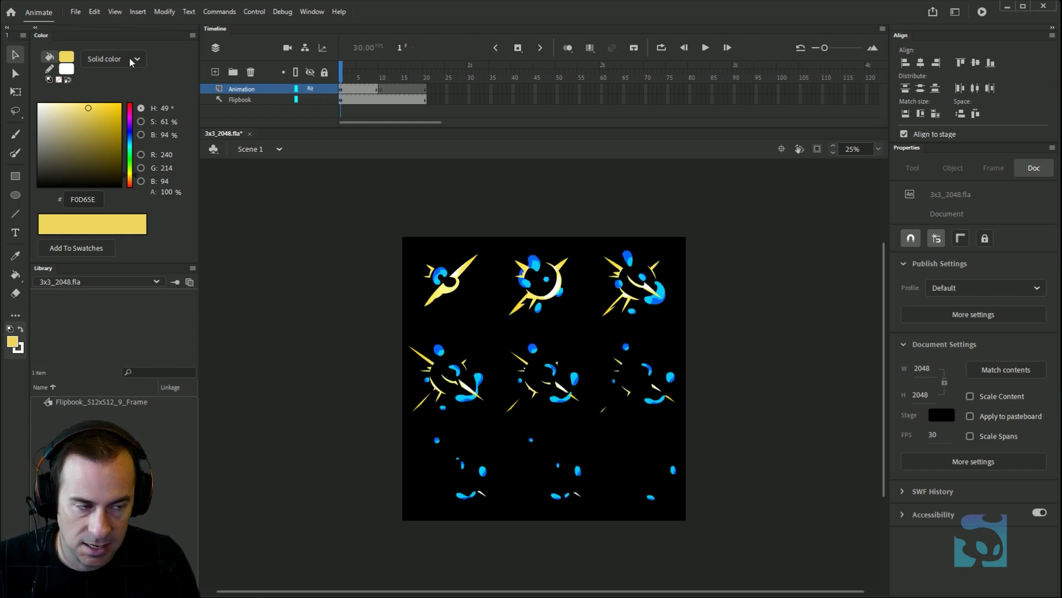
# - Preview the image export as PNG-24 with the whole 2048 px image fitted on screen, and cancel the export
pyautogui.click(74, 12)
pyautogui.moveTo(198, 182)
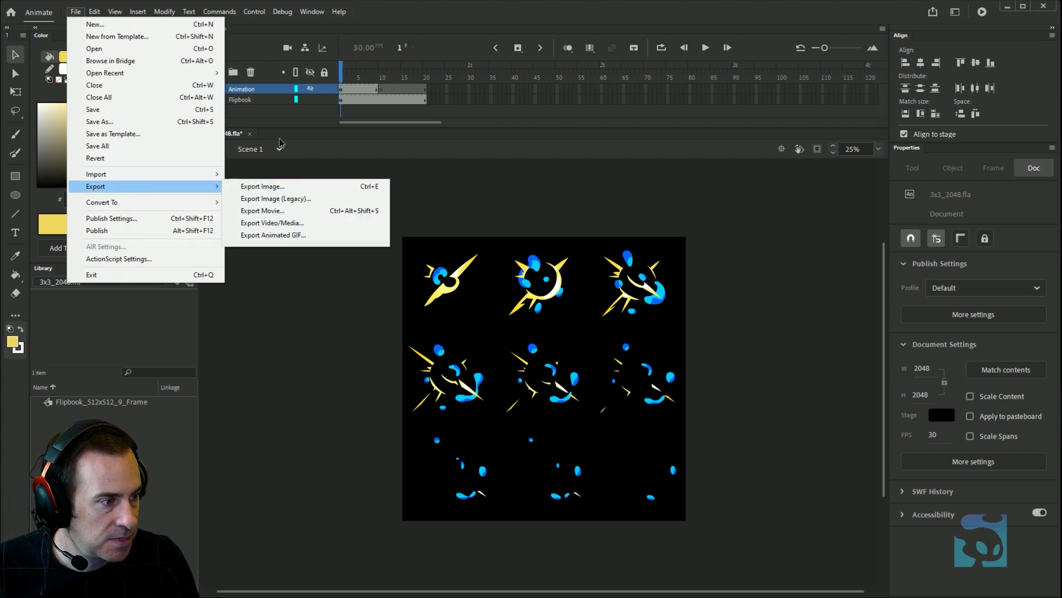
pyautogui.click(256, 173)
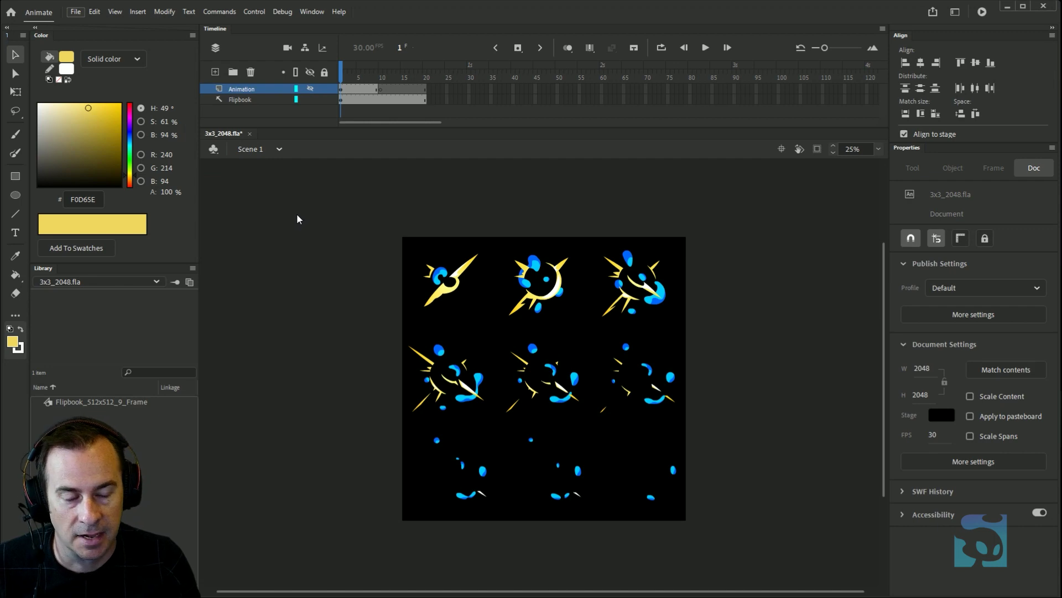
pyautogui.hotkey('ctrl', 'shift', 'alt', 's')
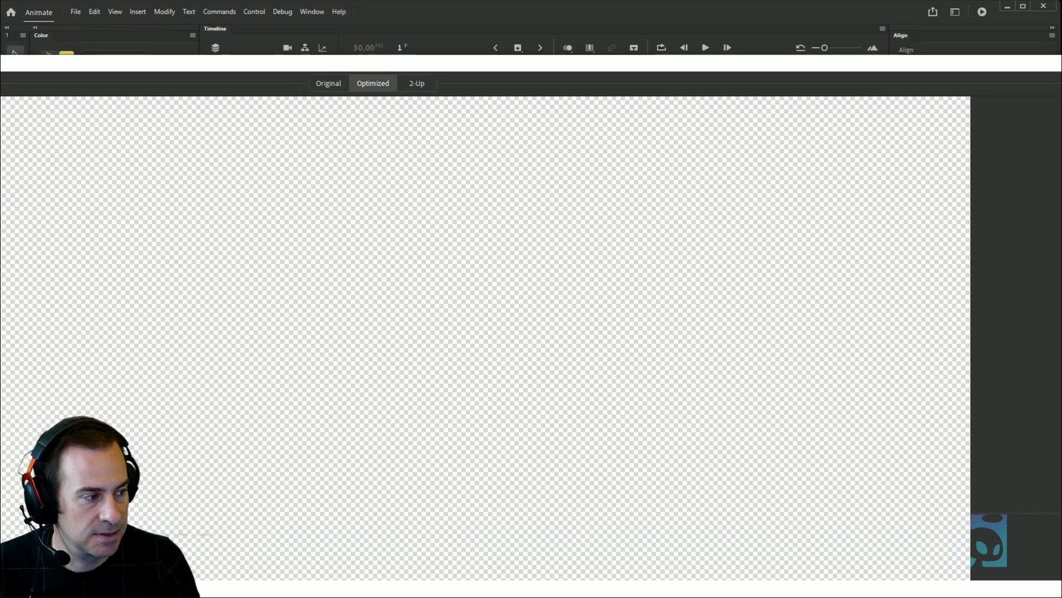
pyautogui.moveTo(1, 51); pyautogui.dragTo(529, 288)
pyautogui.moveTo(614, 290); pyautogui.dragTo(112, 64)
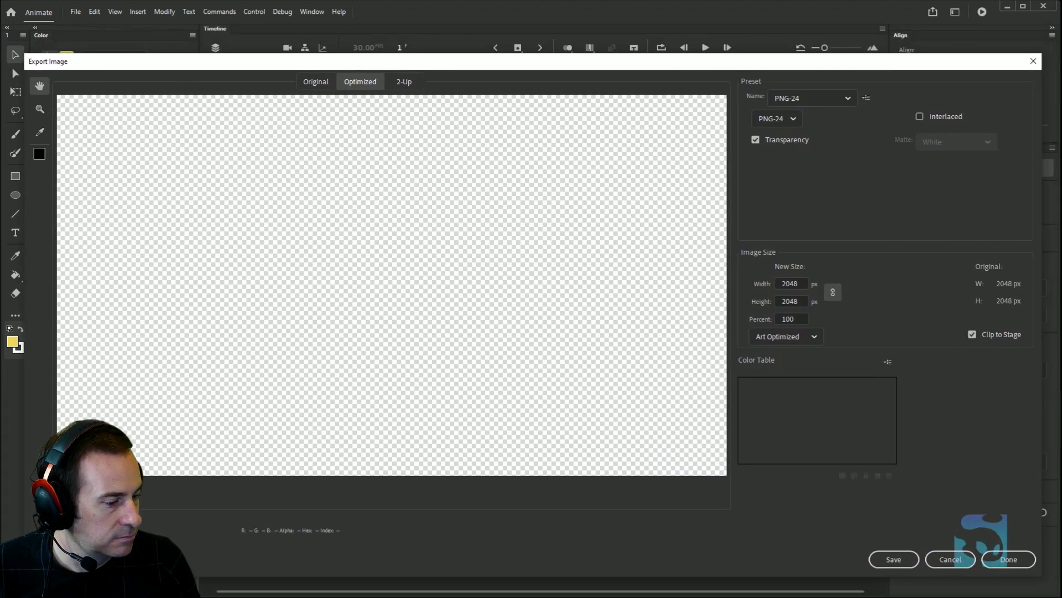
pyautogui.click(83, 530)
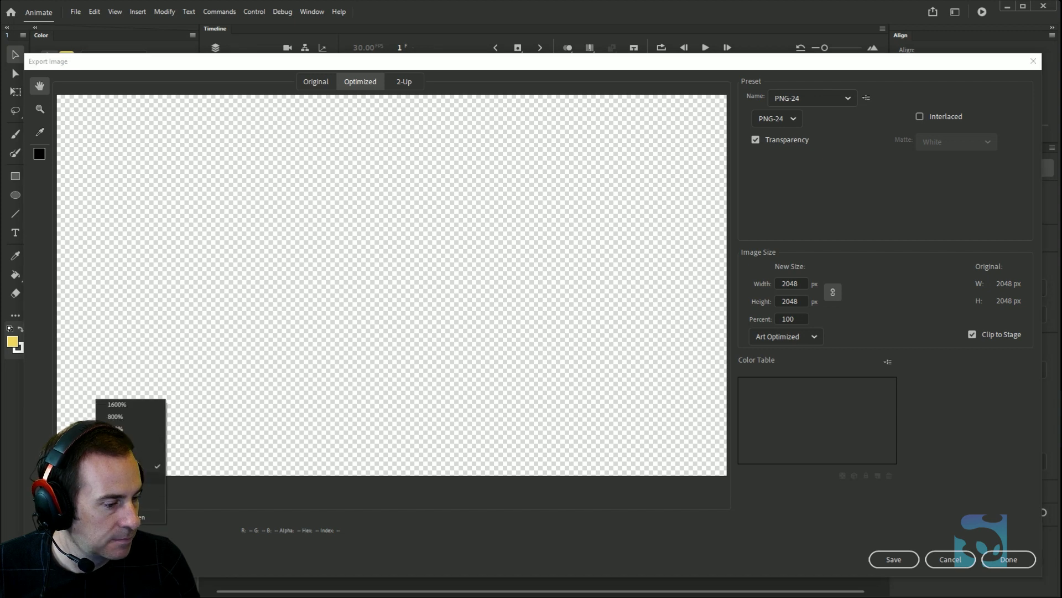
pyautogui.click(145, 516)
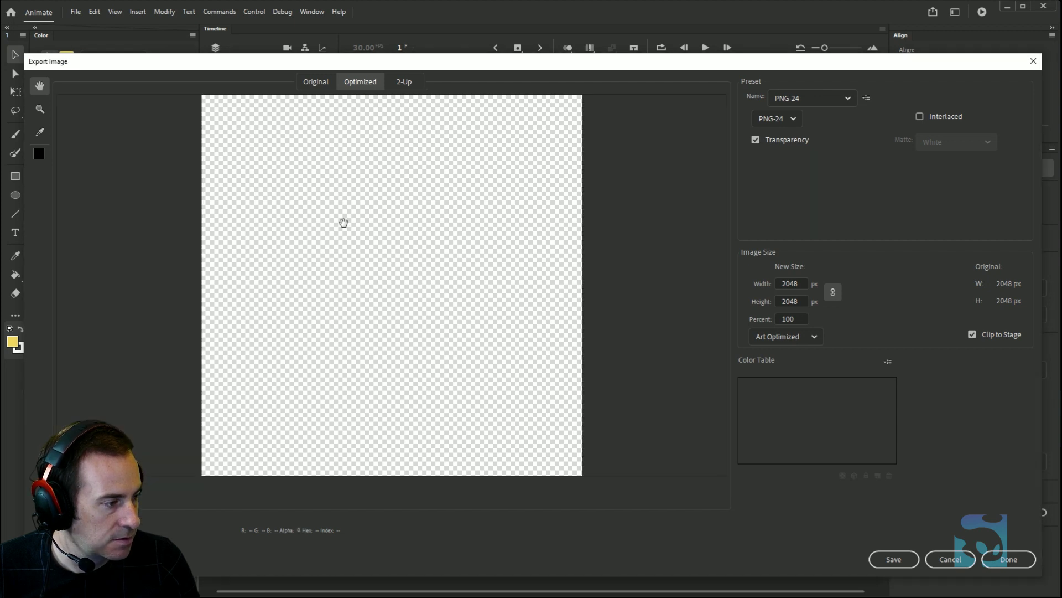
pyautogui.click(950, 559)
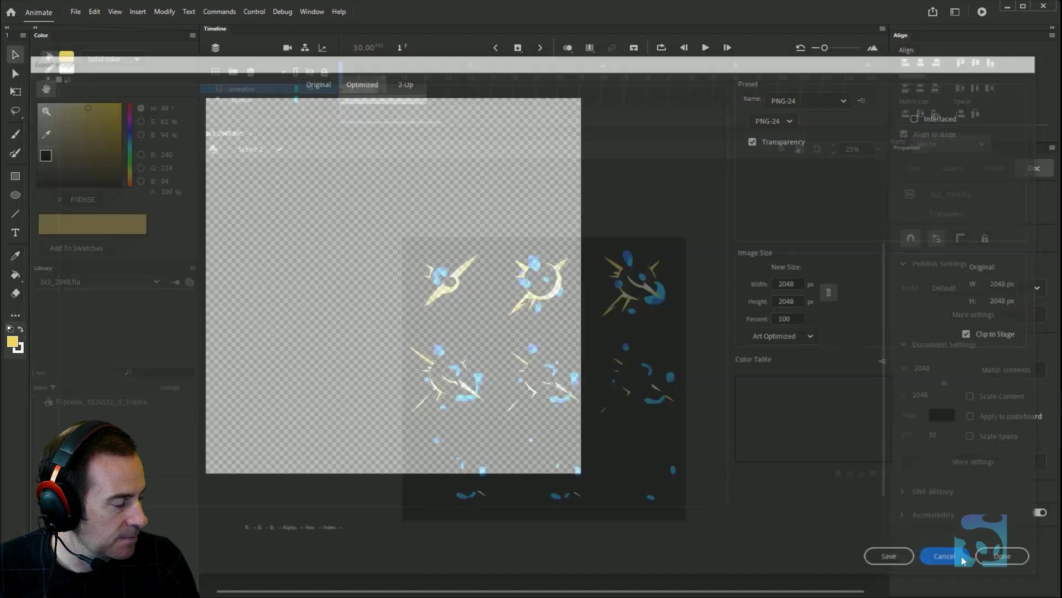
# - Turn the Flipbook layer back into a normal layer and make the Animation layer a guide
pyautogui.rightClick(244, 100)
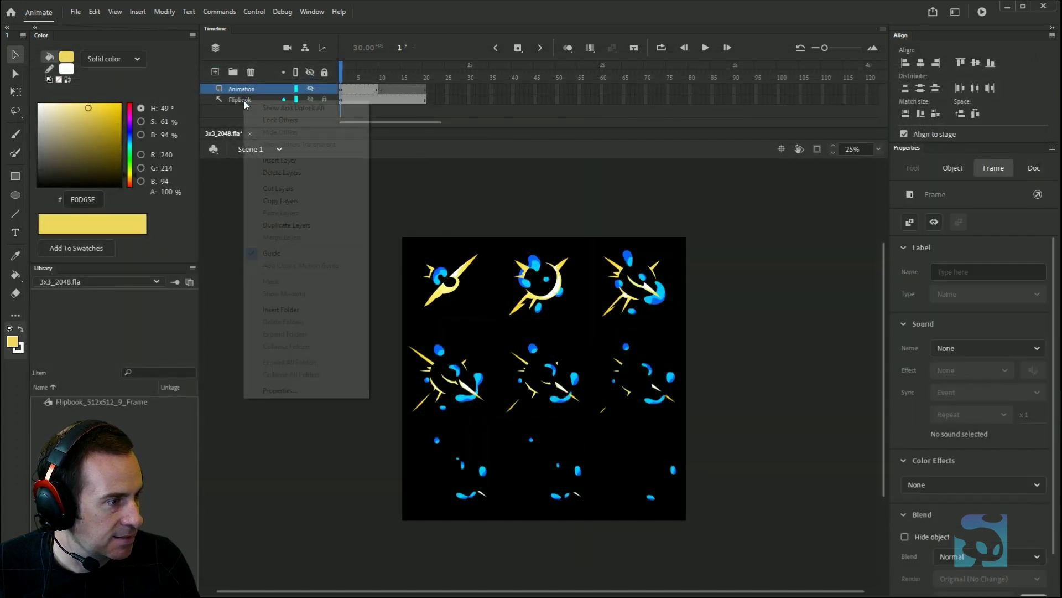
pyautogui.click(270, 253)
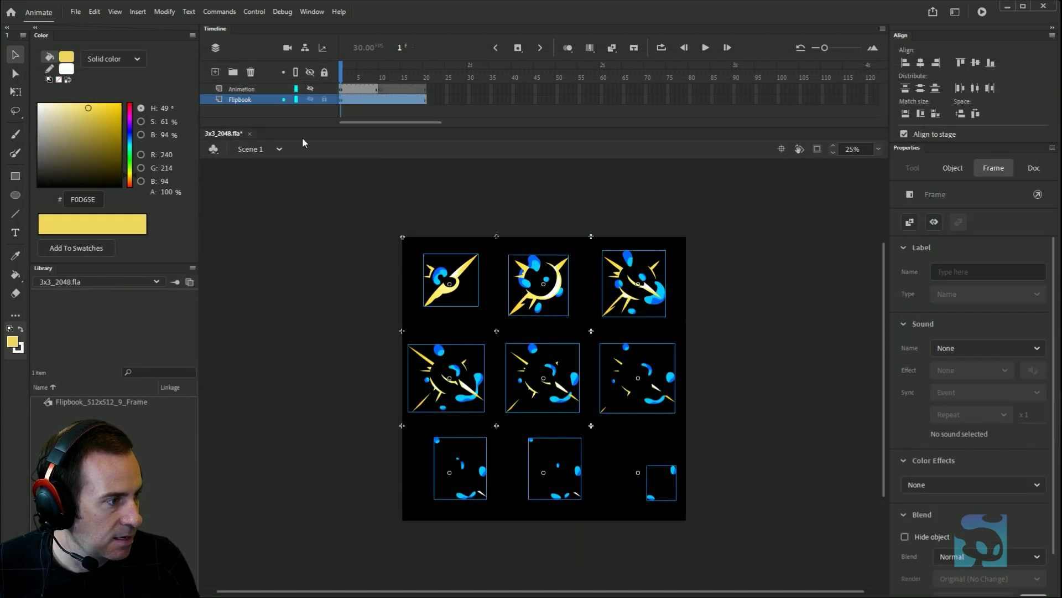
pyautogui.rightClick(241, 90)
pyautogui.click(267, 241)
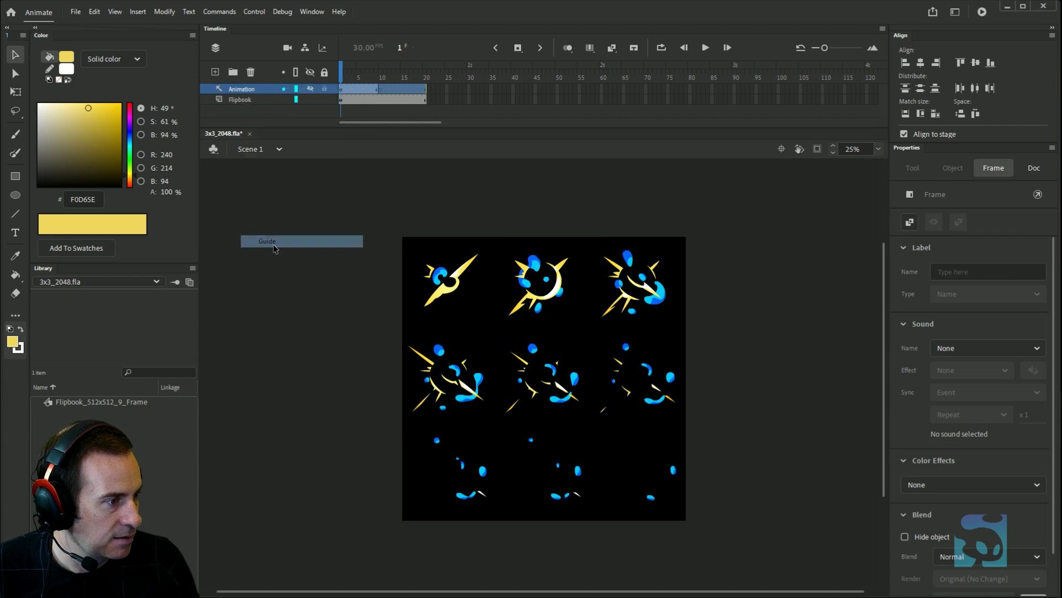
# - Open the image export again and fit the whole flipbook on screen in the preview
pyautogui.click(75, 12)
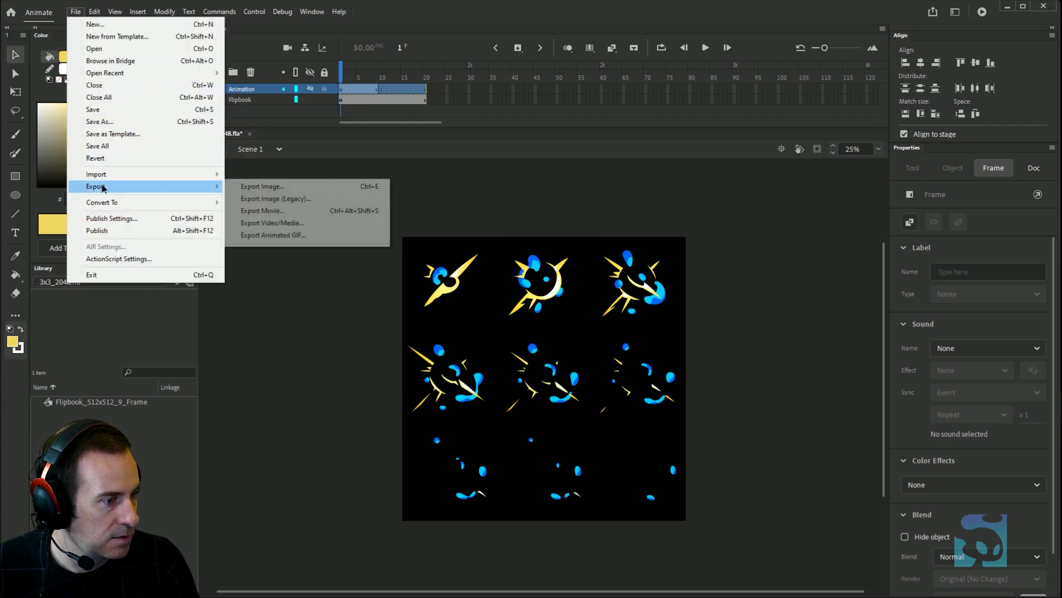
pyautogui.click(282, 191)
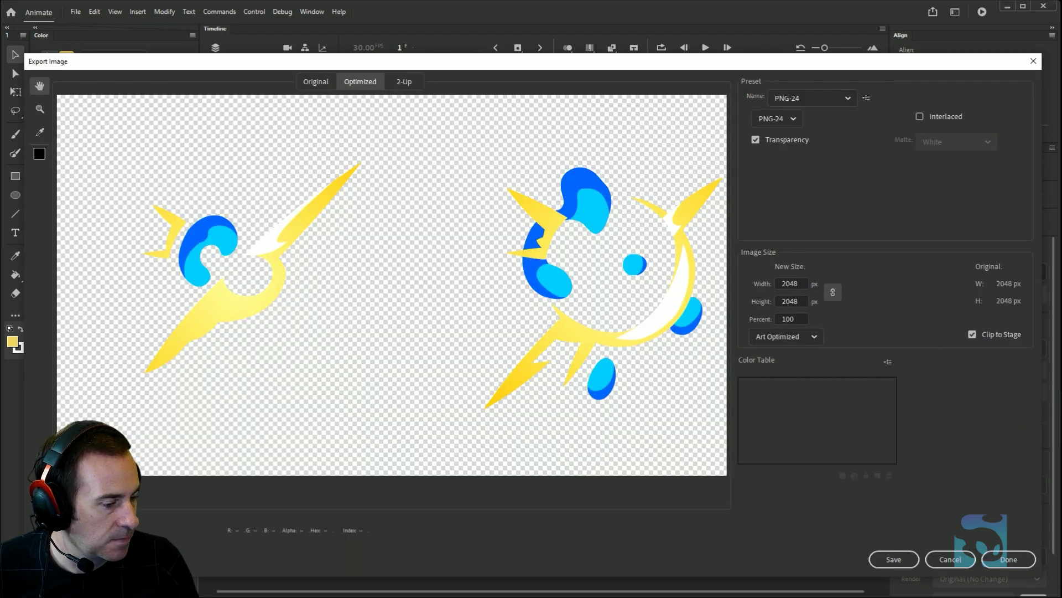
pyautogui.click(111, 530)
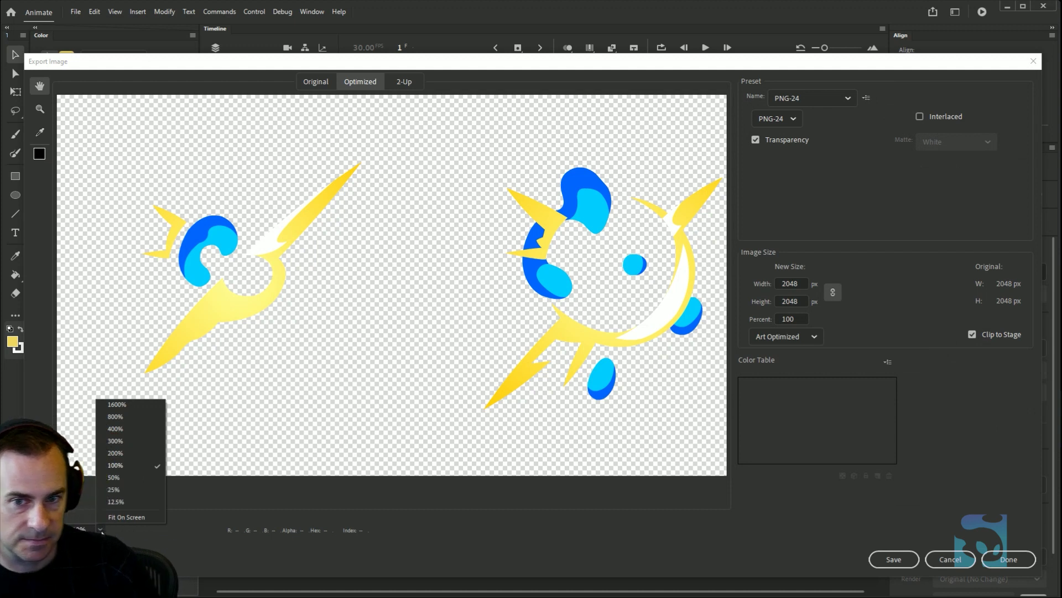
pyautogui.click(101, 530)
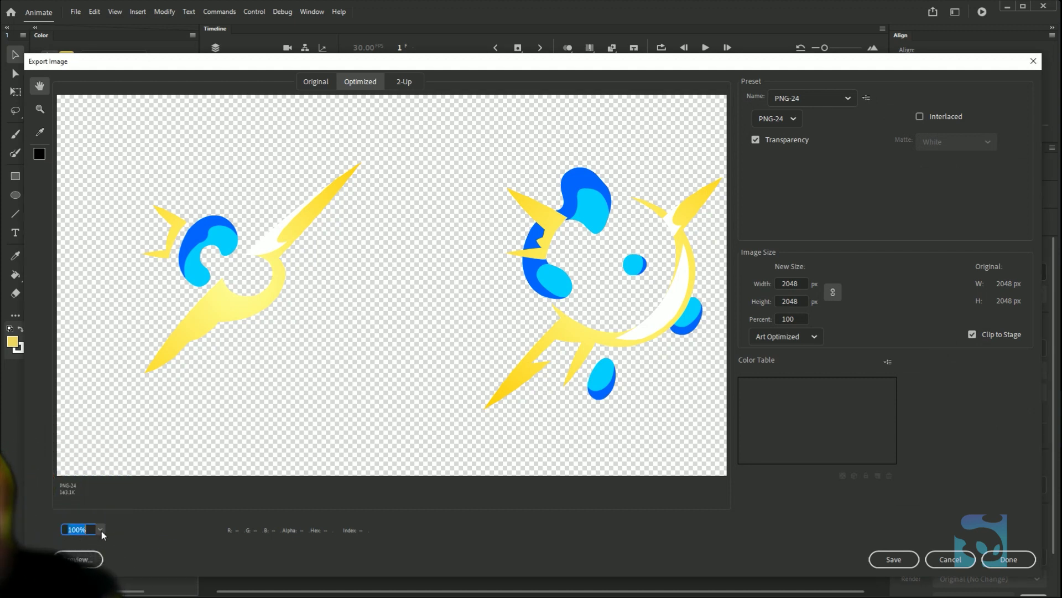
pyautogui.click(101, 530)
pyautogui.click(127, 518)
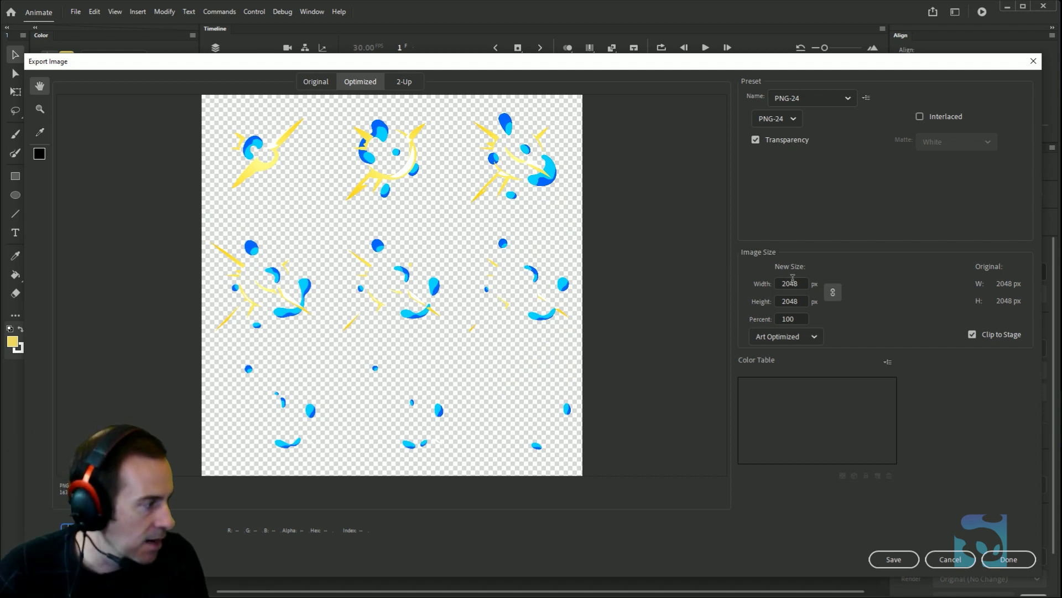
# - Try scaling the exported image to 200 percent, and close the export without saving
pyautogui.doubleClick(791, 319)
pyautogui.write('200')
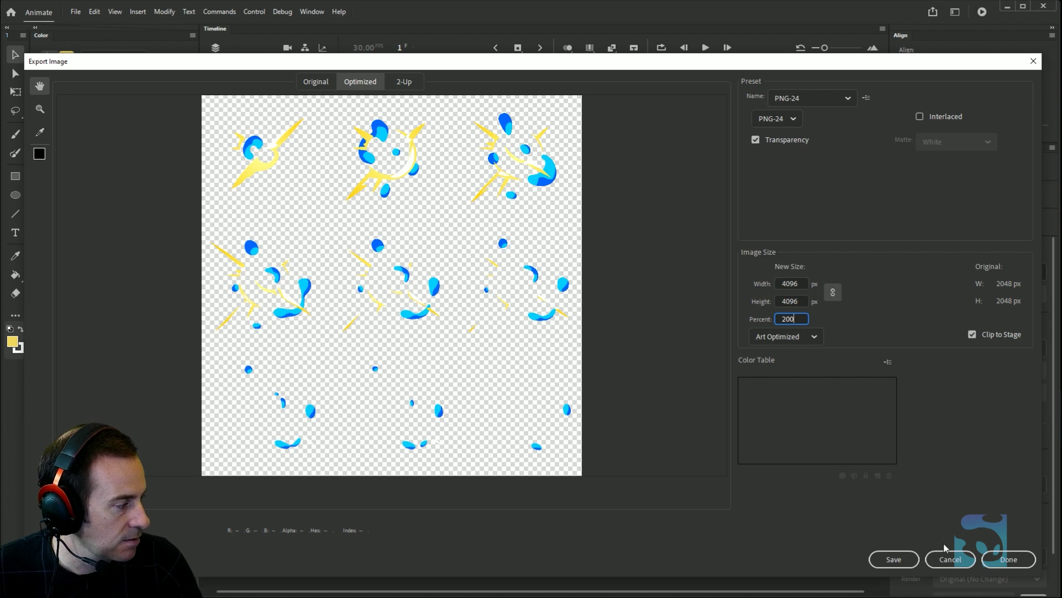
pyautogui.click(962, 562)
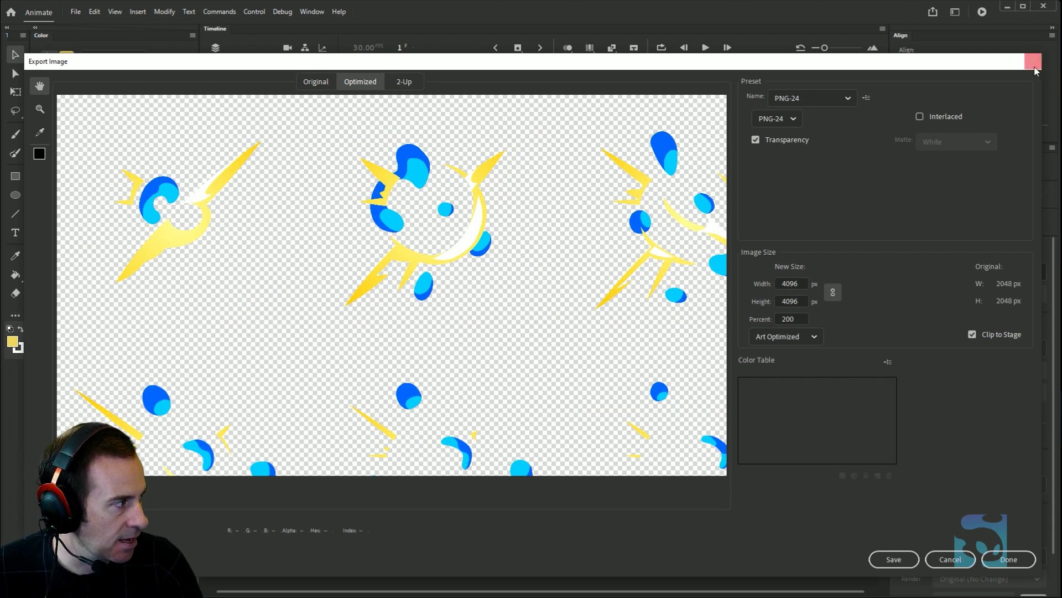
pyautogui.click(1033, 62)
pyautogui.click(783, 367)
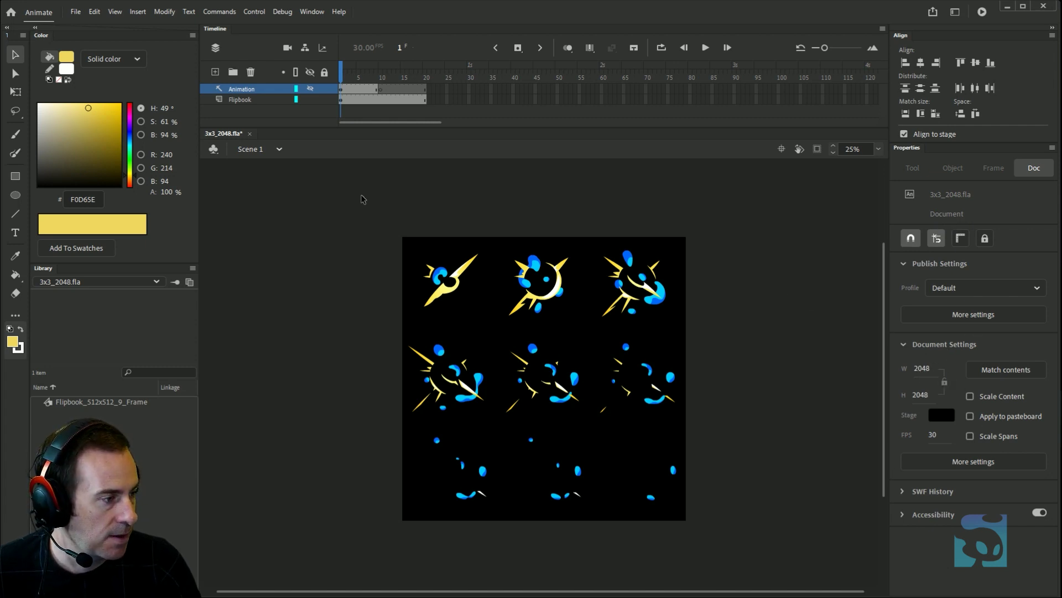
# - Create a new ActionScript 3.0 document of 2048 x 2048 pixels at 30 fps
pyautogui.click(75, 12)
pyautogui.click(75, 11)
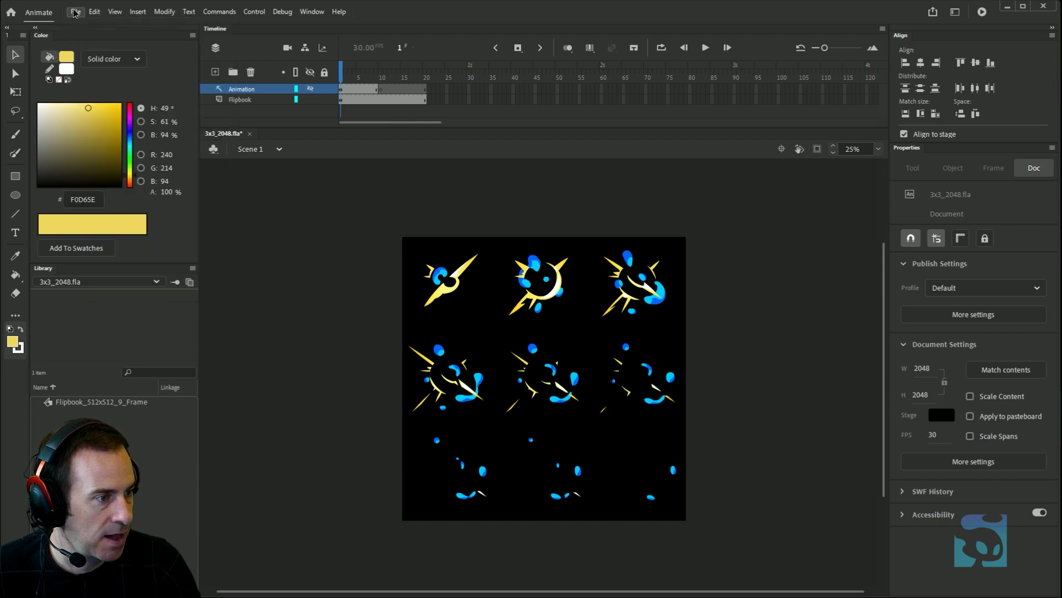
pyautogui.click(75, 12)
pyautogui.press('Escape')
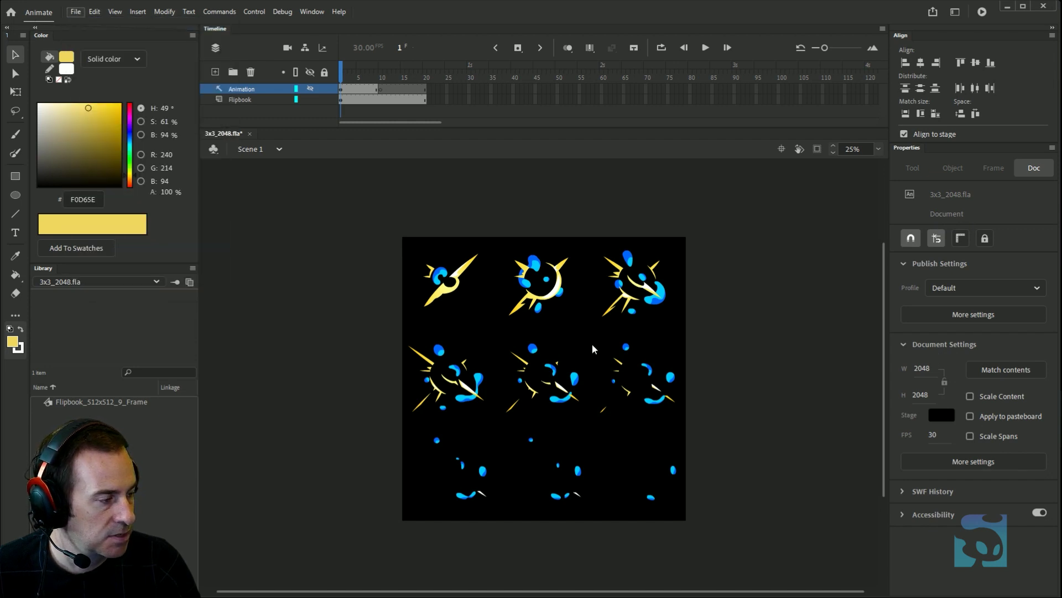
pyautogui.hotkey('ctrl', 'Return')
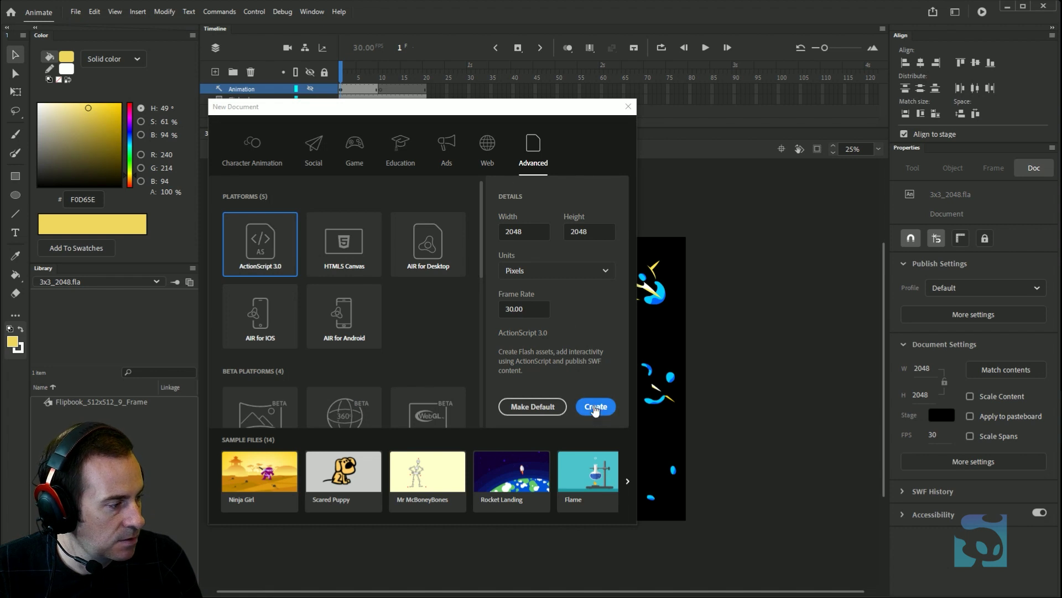
pyautogui.click(595, 407)
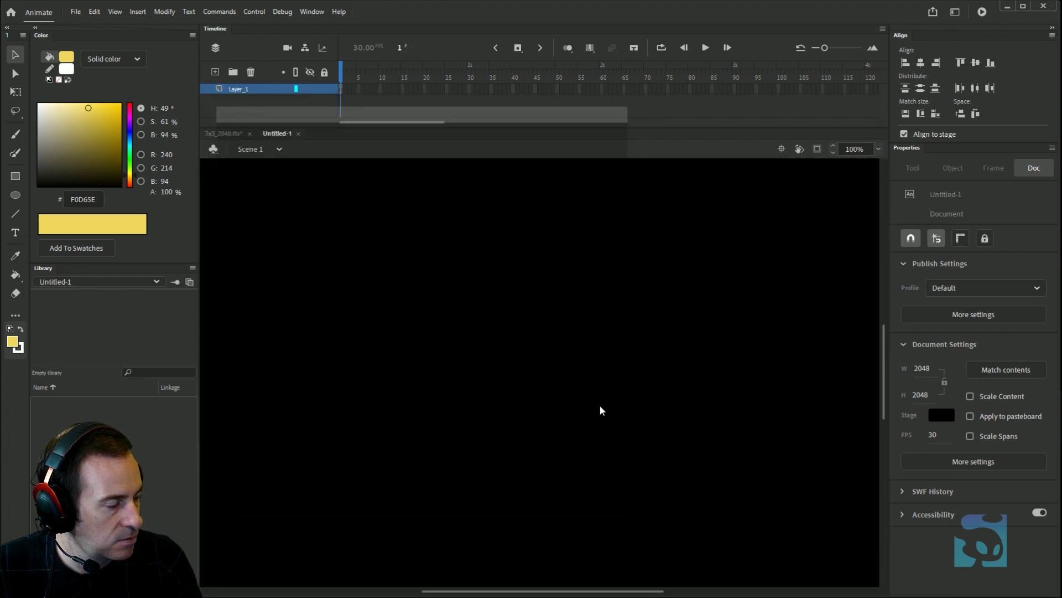
# - Draw a yellow square about 781 px wide near the stage's upper-left corner
pyautogui.hotkey('ctrl', '-')
pyautogui.hotkey('ctrl', '-')
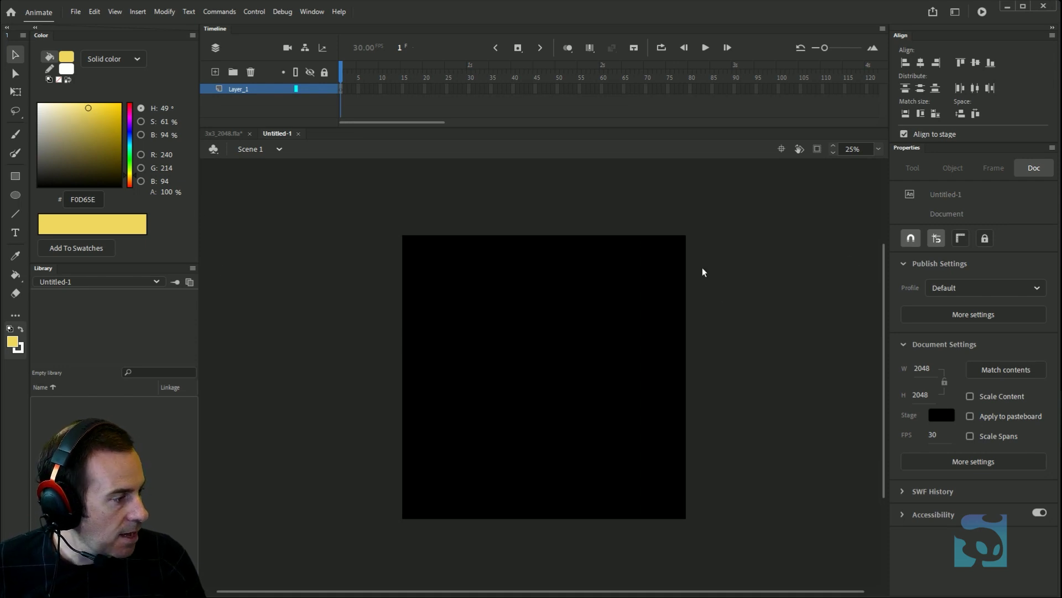
pyautogui.press('r')
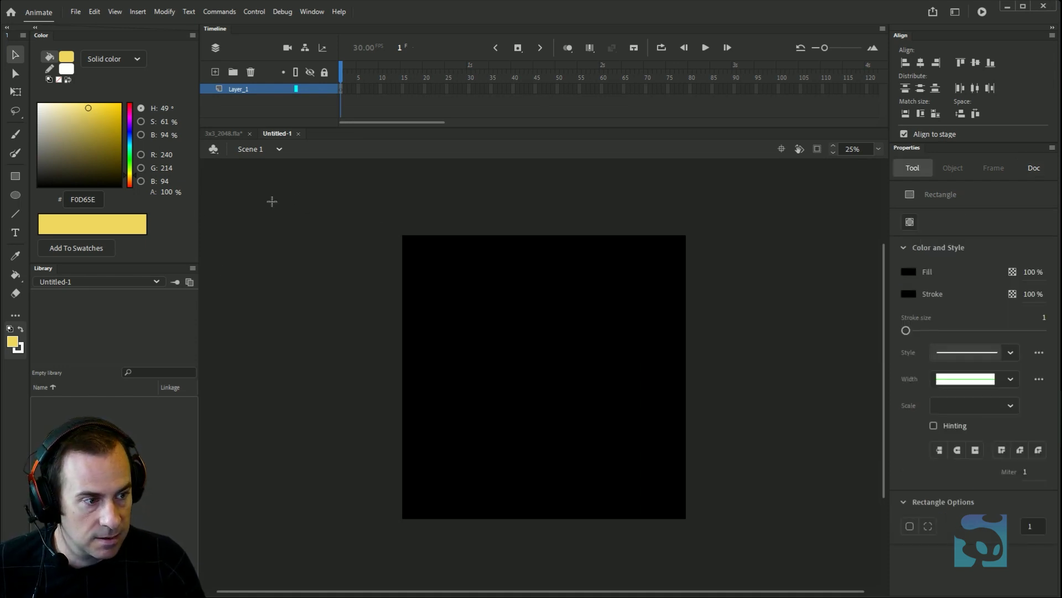
pyautogui.moveTo(407, 239); pyautogui.dragTo(515, 348)
pyautogui.press('v')
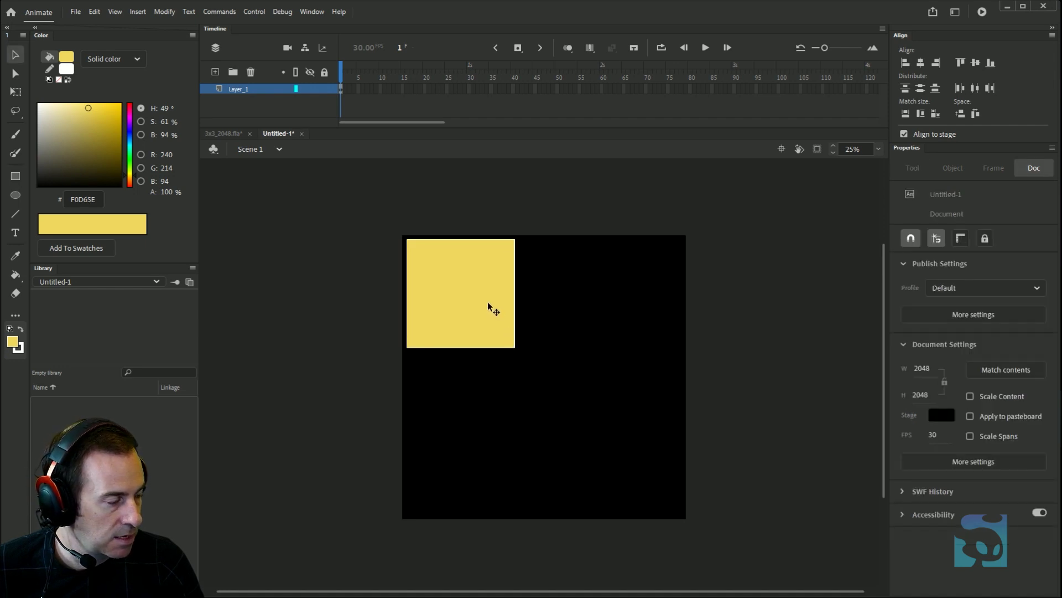
# - Set the yellow square's width and height to 512 px each
pyautogui.click(487, 301)
pyautogui.click(927, 272)
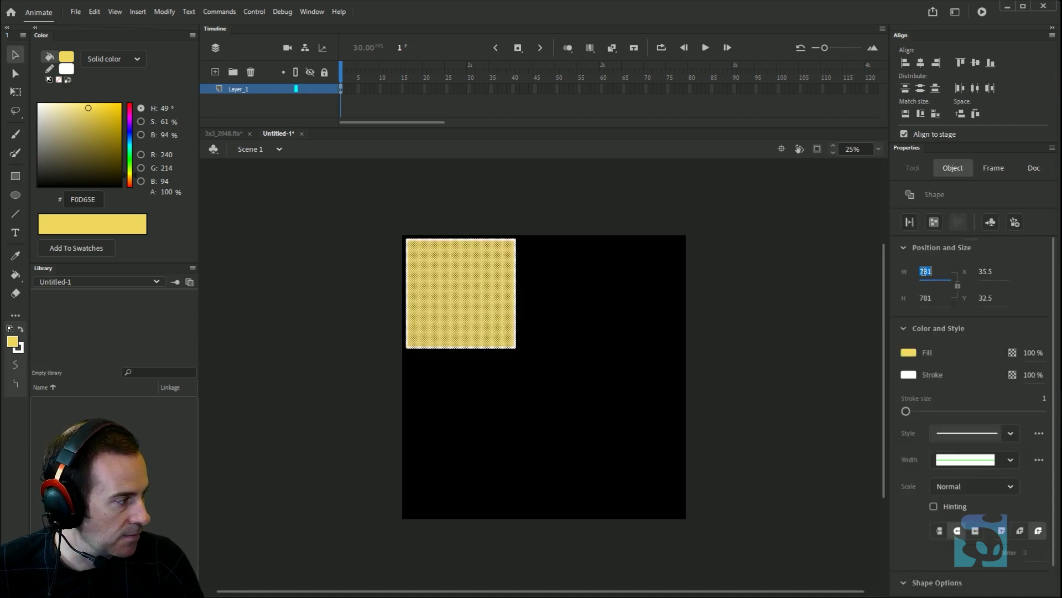
pyautogui.press('Return')
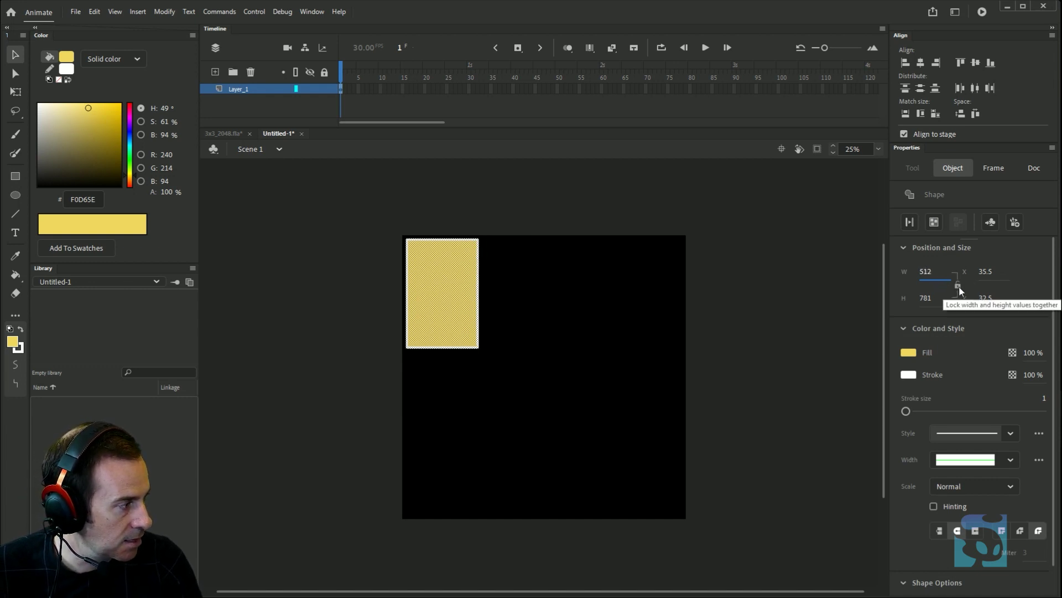
pyautogui.click(929, 299)
pyautogui.write('512')
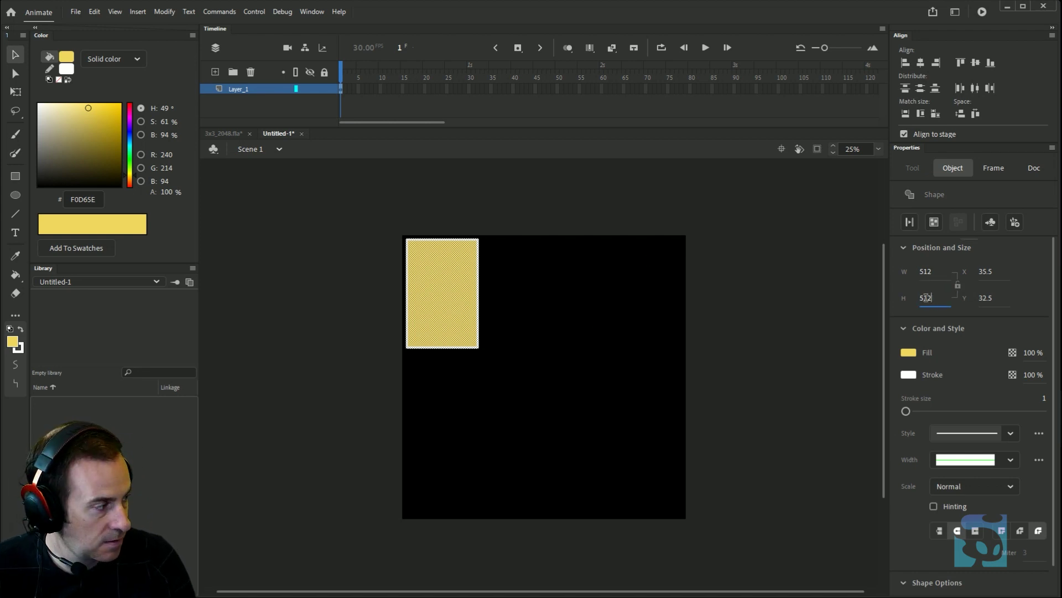
pyautogui.press('Return')
# - Try a width of 256 px on the square with its proportions locked, and undo the resize
pyautogui.click(929, 271)
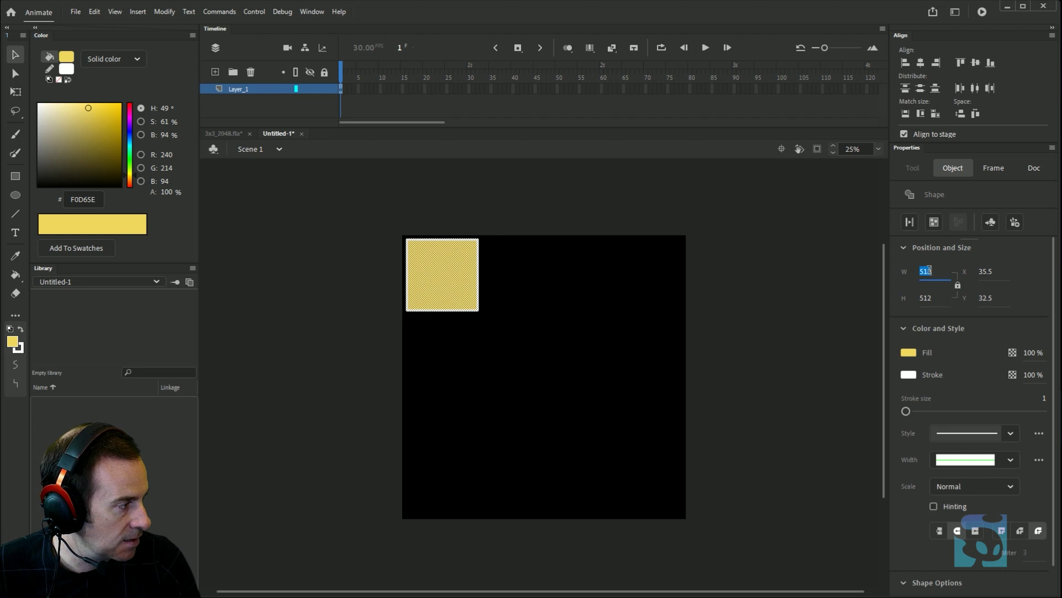
pyautogui.write('256')
pyautogui.press('Return')
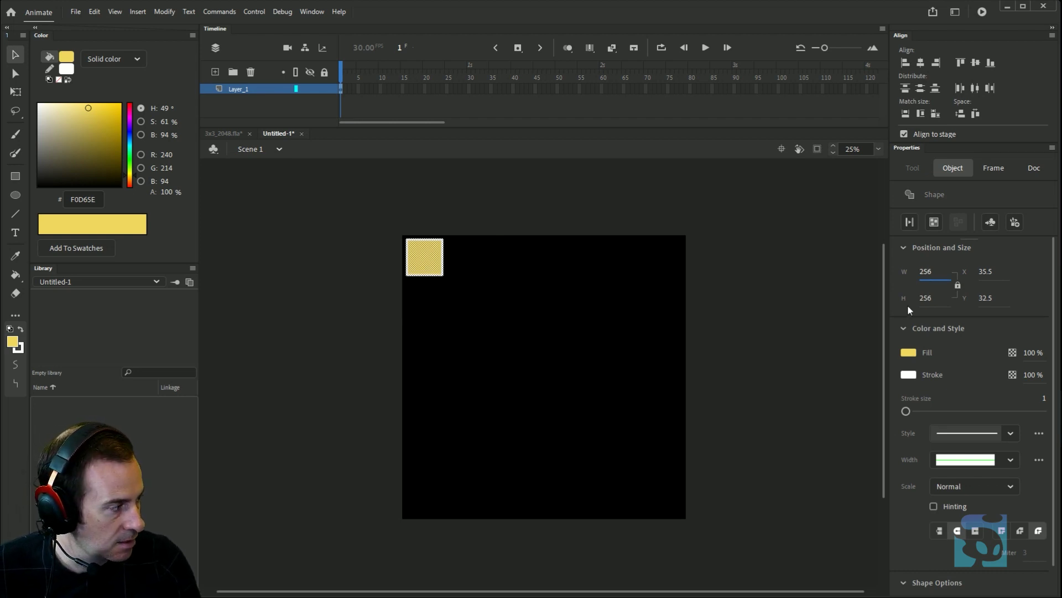
pyautogui.hotkey('ctrl', 'z')
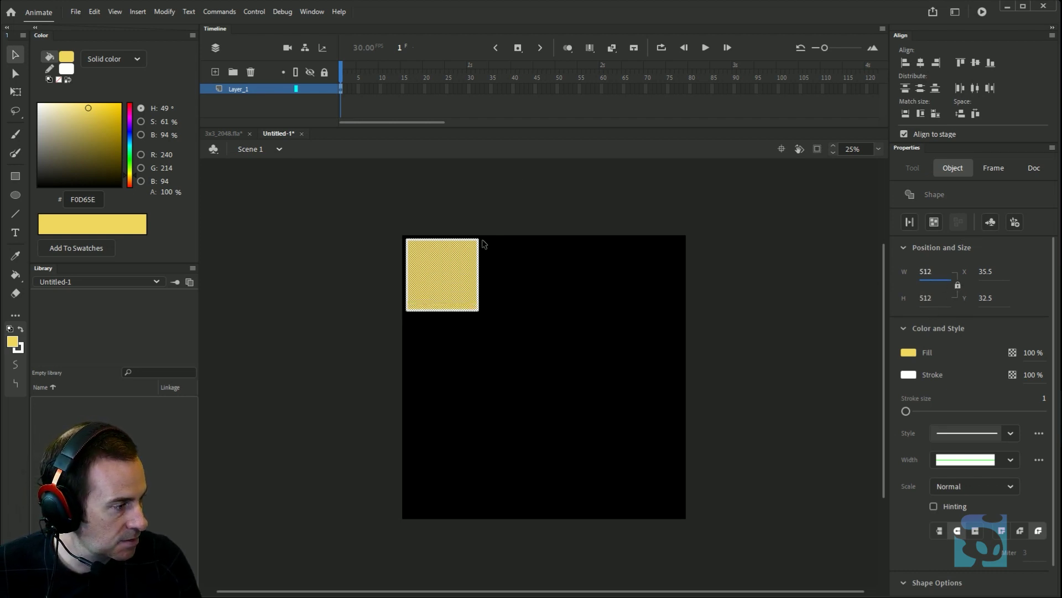
# - Align the square to the left and top edges of the stage
pyautogui.click(908, 61)
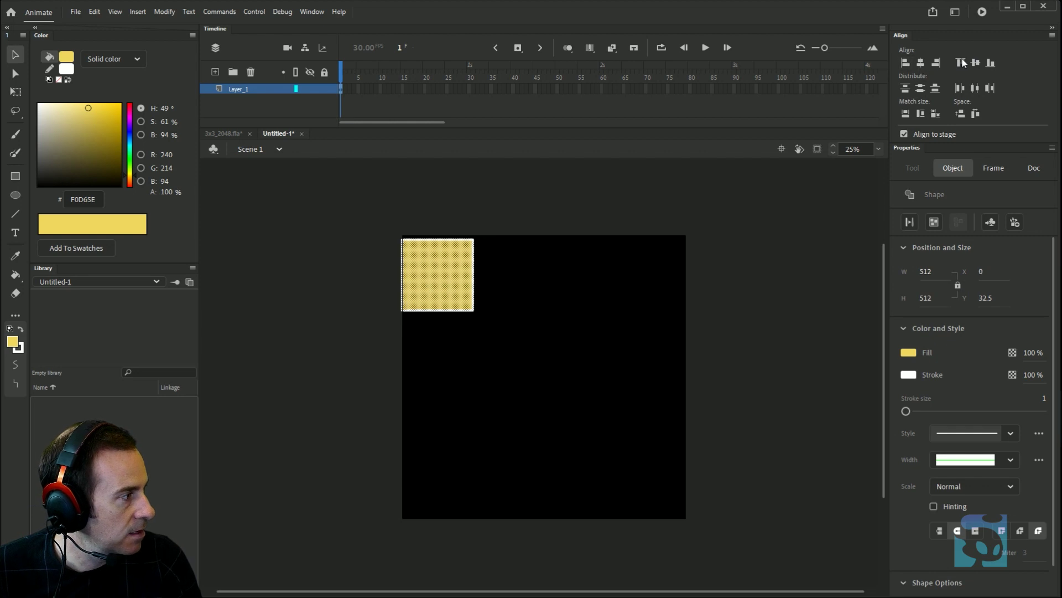
pyautogui.click(961, 62)
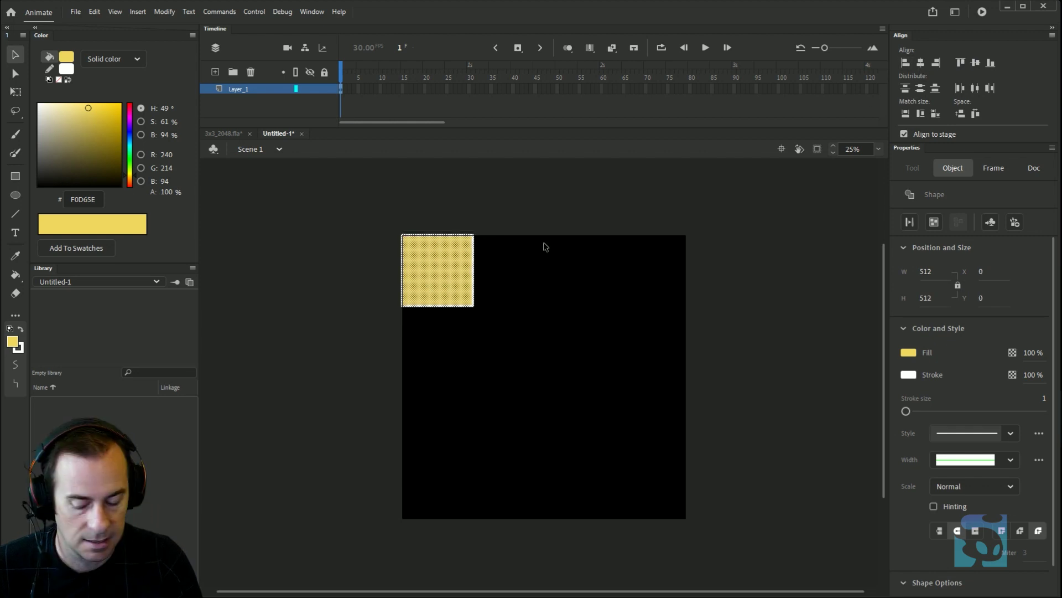
# - Convert the yellow square to a graphic symbol and open that symbol for editing
pyautogui.press('F8')
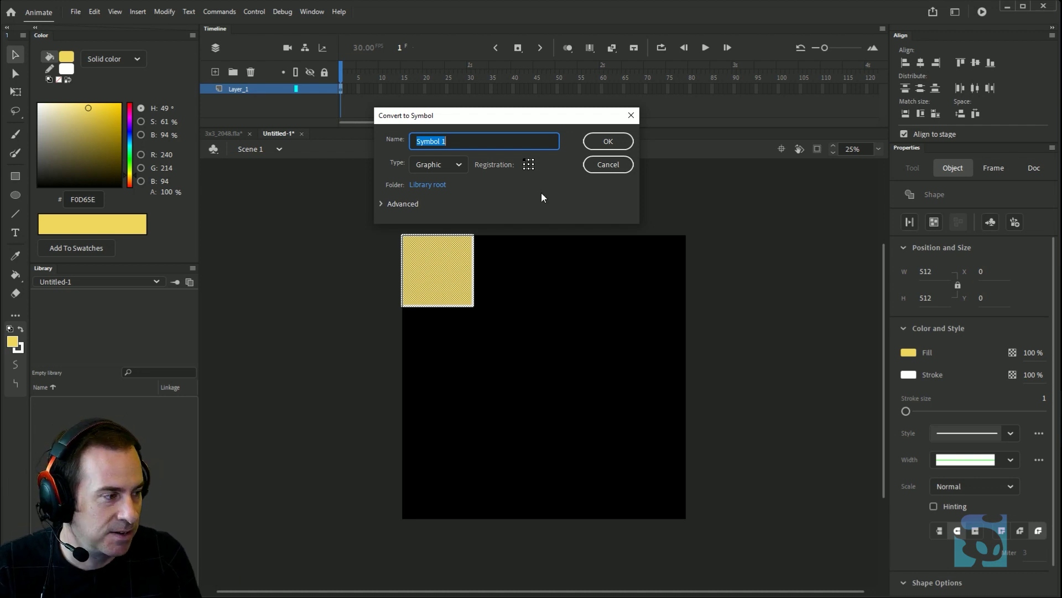
pyautogui.click(608, 142)
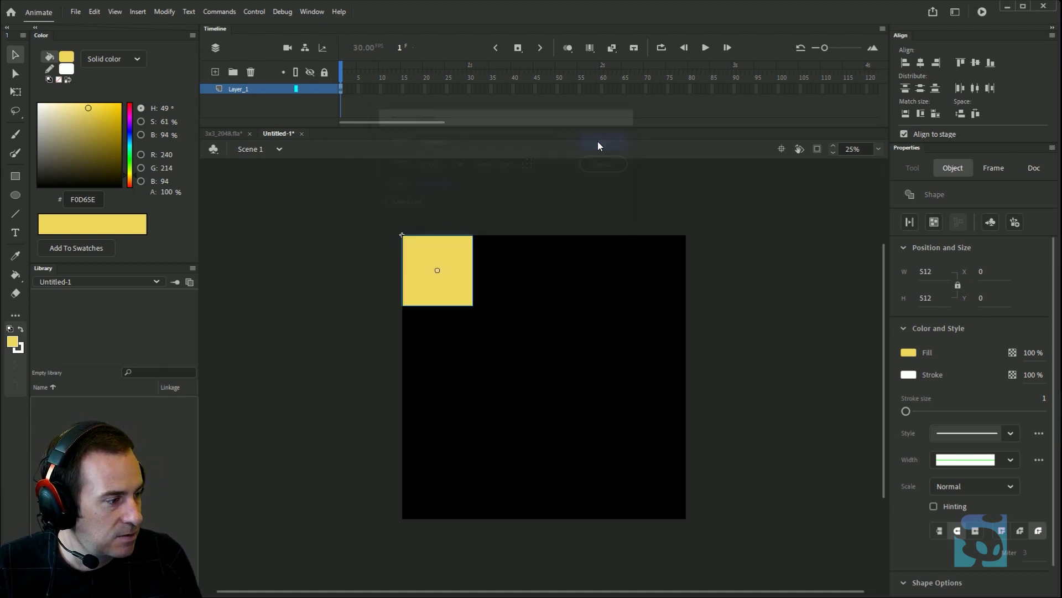
pyautogui.doubleClick(445, 275)
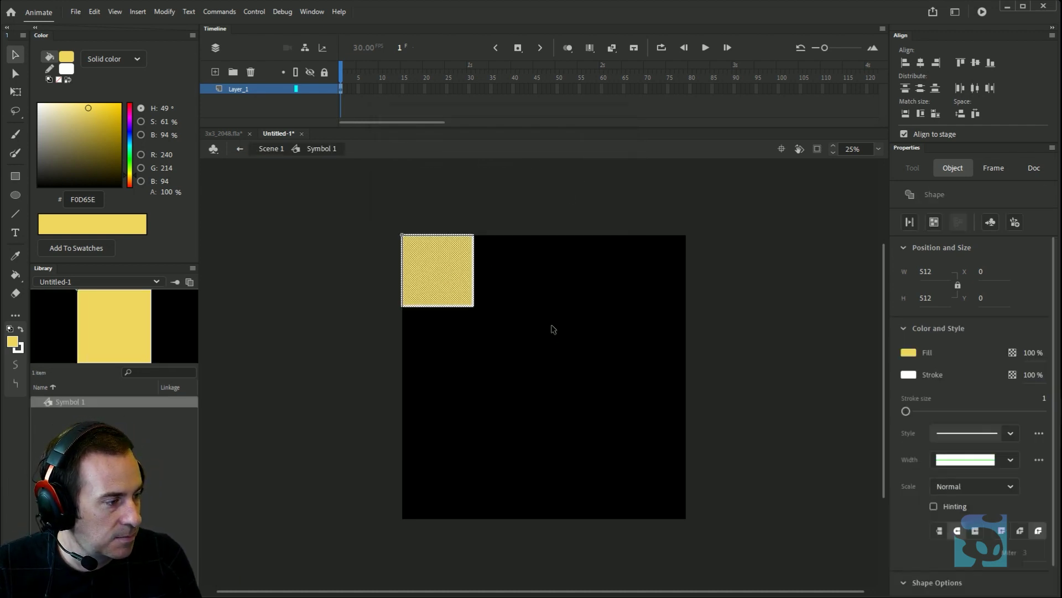
# - Move the square's white outline onto a new layer above the fill, keeping its original position
pyautogui.doubleClick(474, 272)
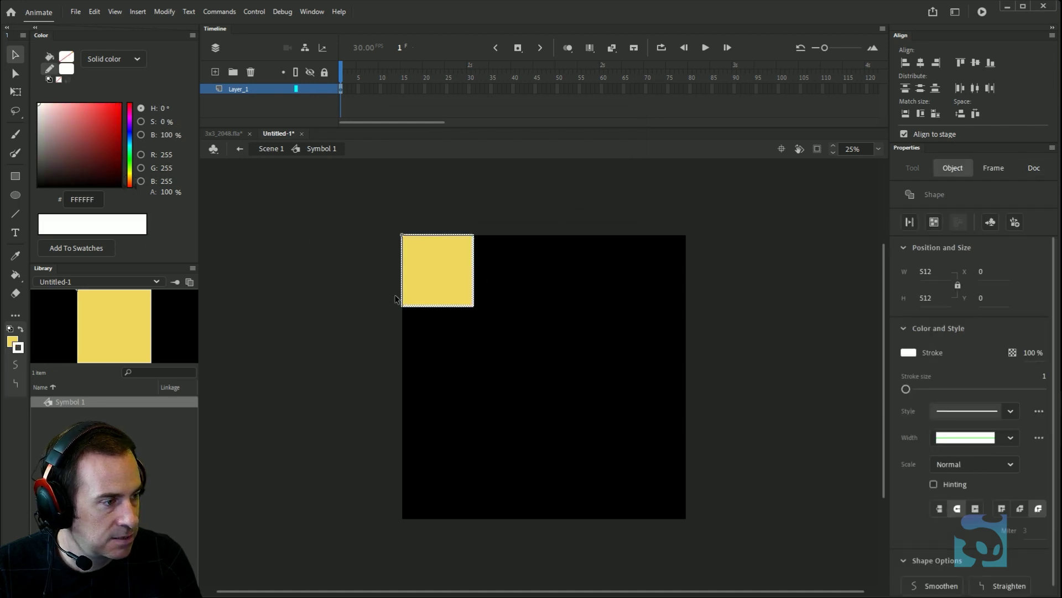
pyautogui.click(352, 245)
pyautogui.click(215, 73)
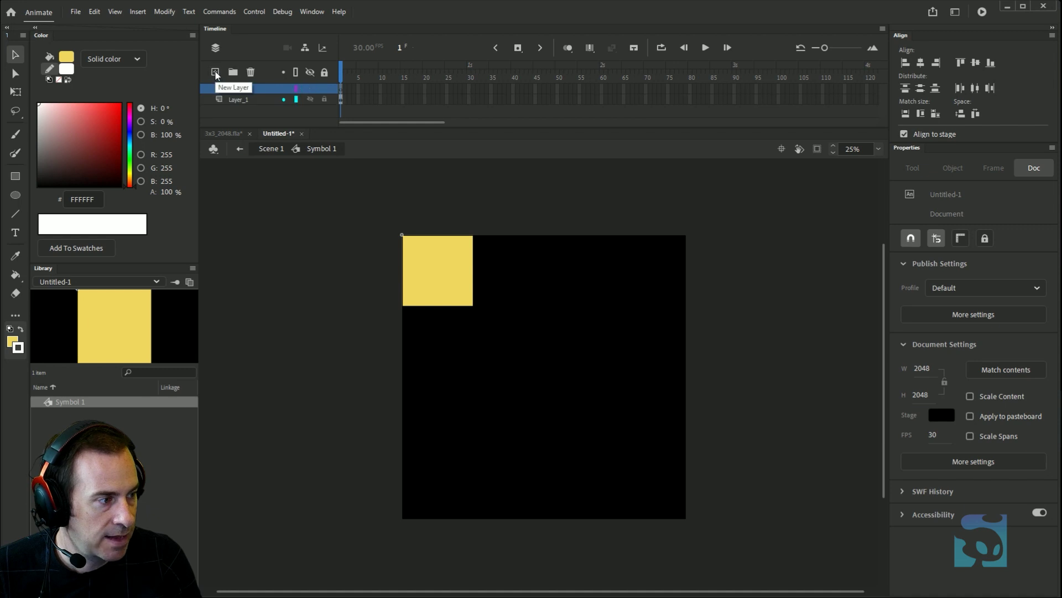
pyautogui.click(235, 92)
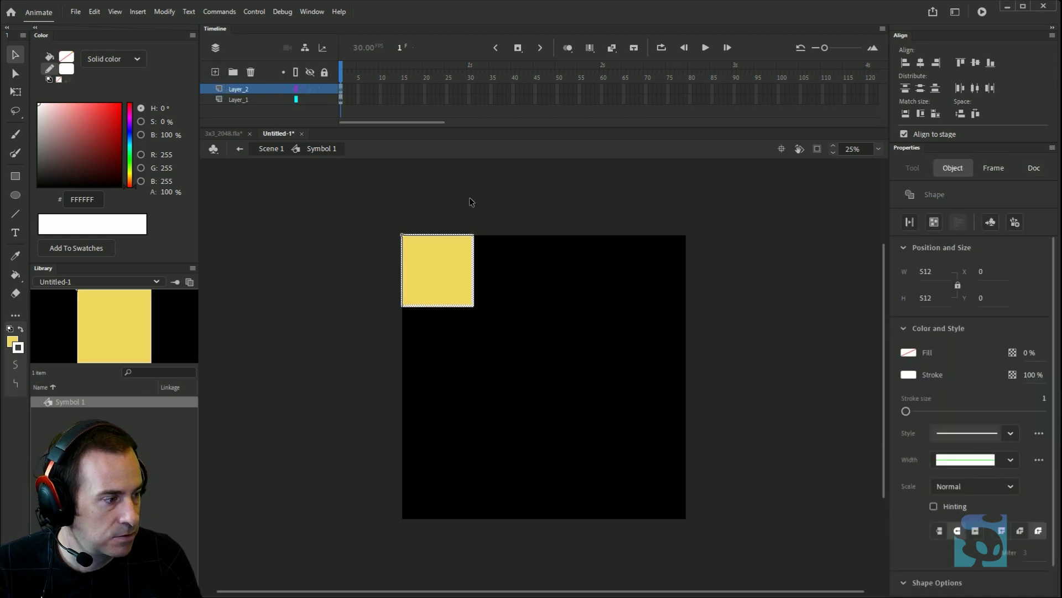
pyautogui.click(490, 277)
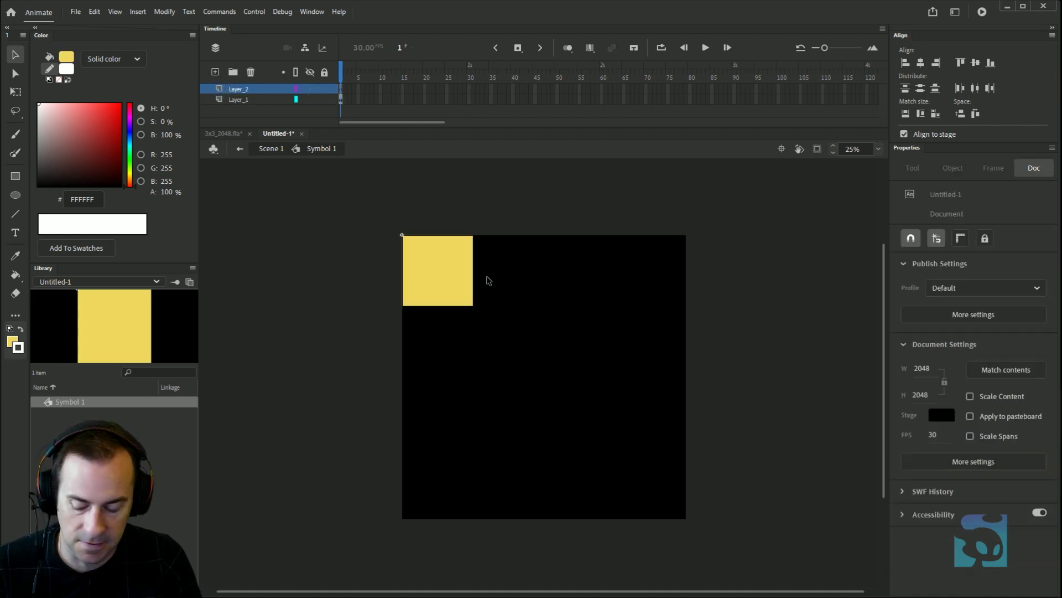
pyautogui.hotkey('ctrl', 'v')
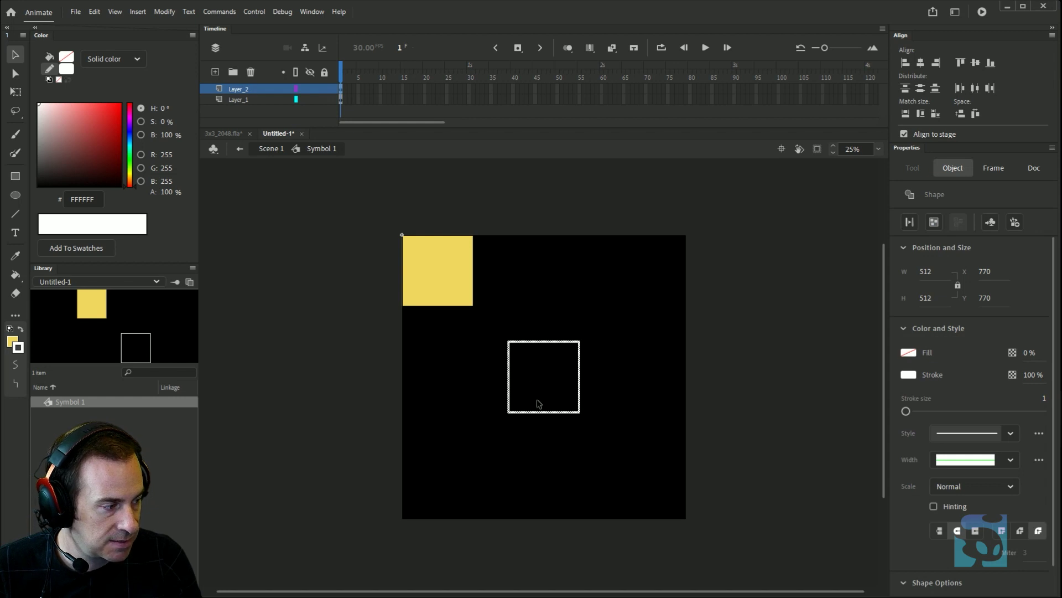
pyautogui.hotkey('ctrl', 'z')
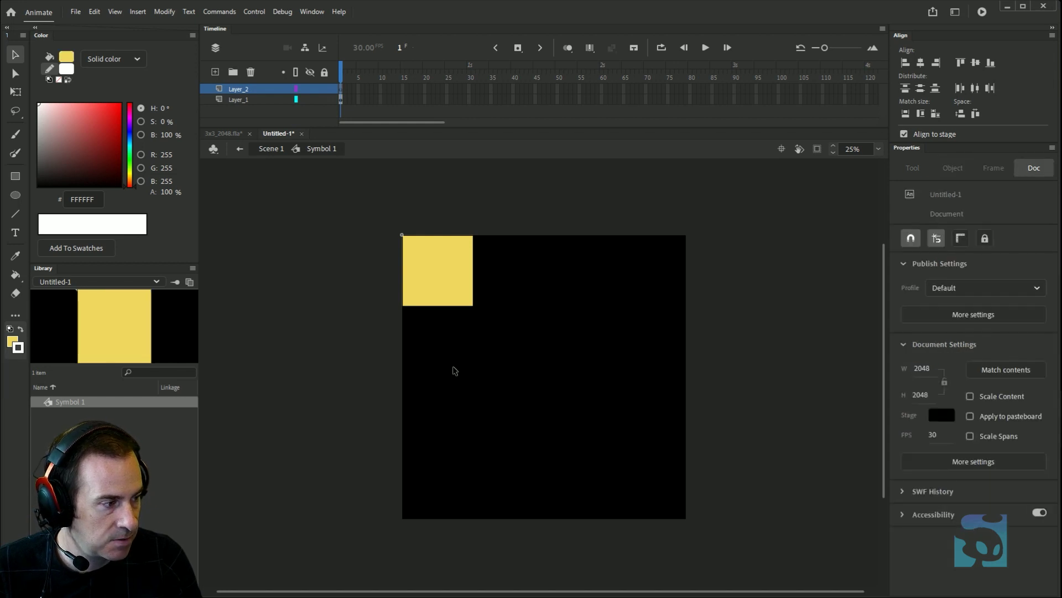
pyautogui.hotkey('ctrl', 'shift', 'v')
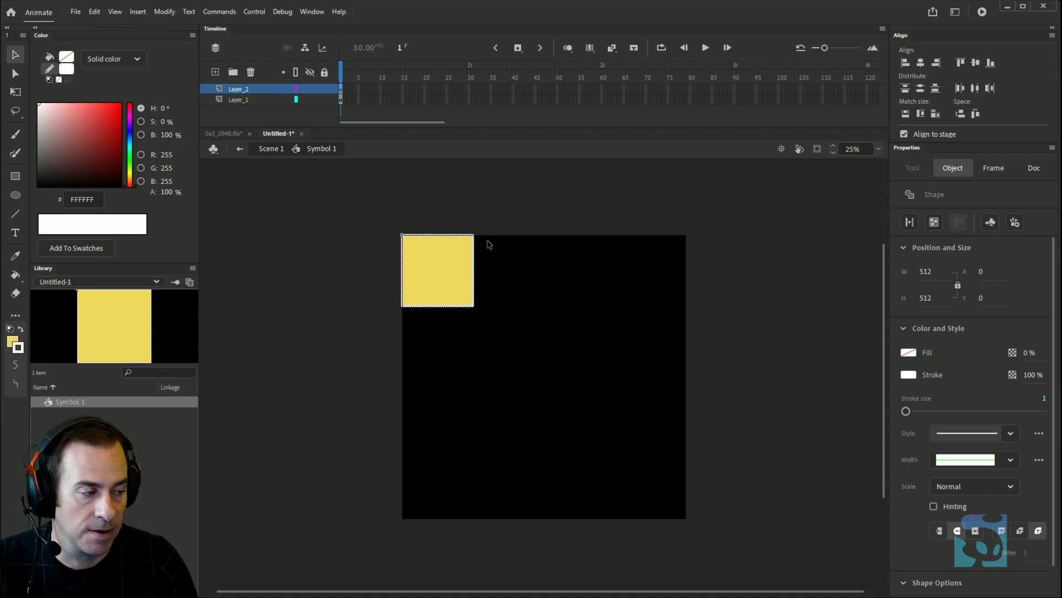
# - Rename the outline's layer as Border and the fill's layer as Solid
pyautogui.click(245, 91)
pyautogui.doubleClick(246, 89)
pyautogui.write('B')
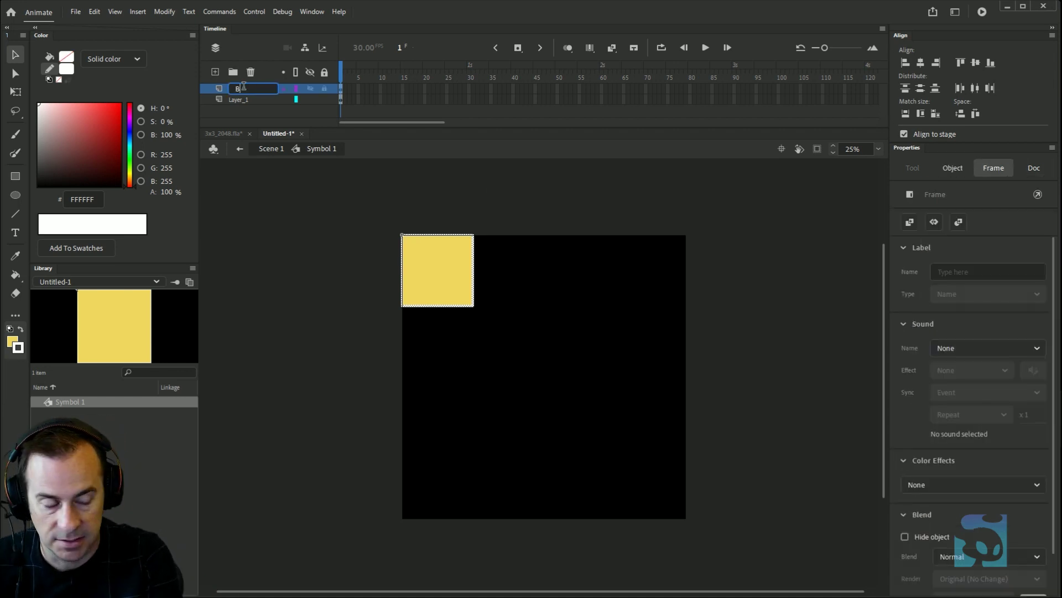
pyautogui.write('order')
pyautogui.press('Return')
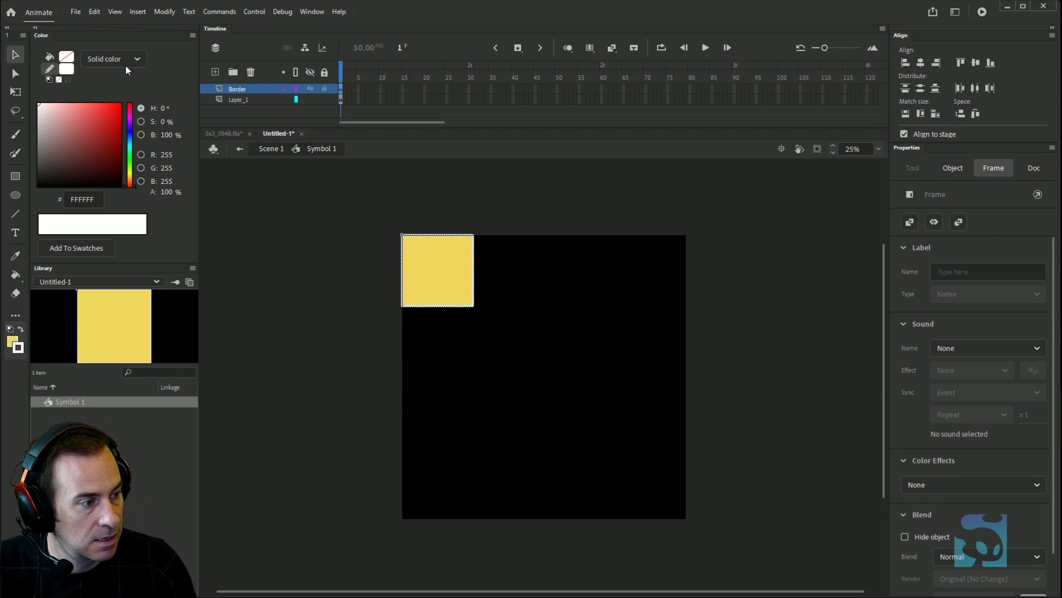
pyautogui.doubleClick(241, 99)
pyautogui.write('Solid')
pyautogui.press('Return')
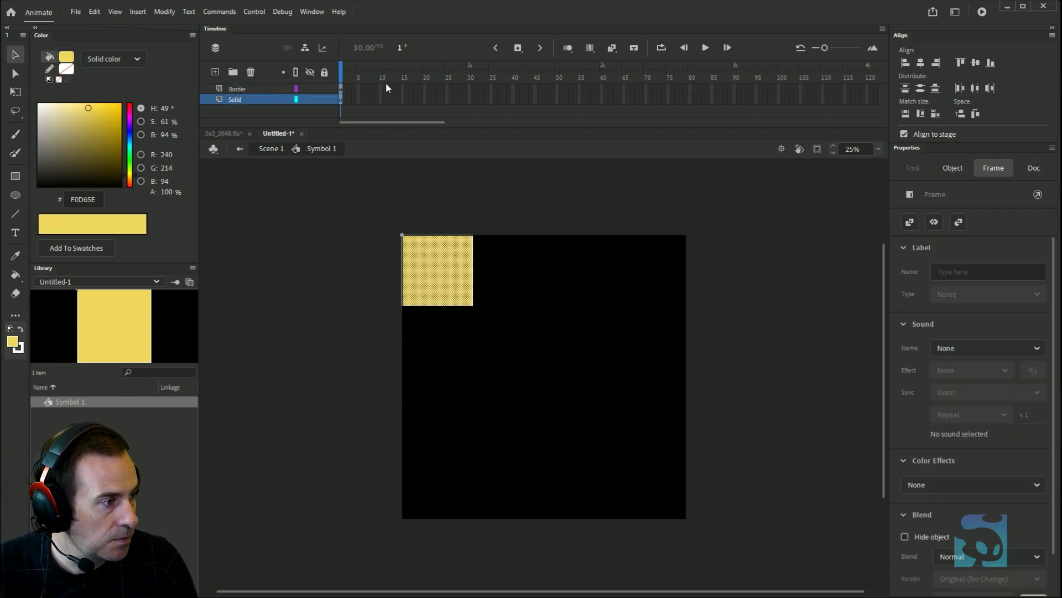
# - Extend the Border and Solid layers to frame 16
pyautogui.click(408, 87)
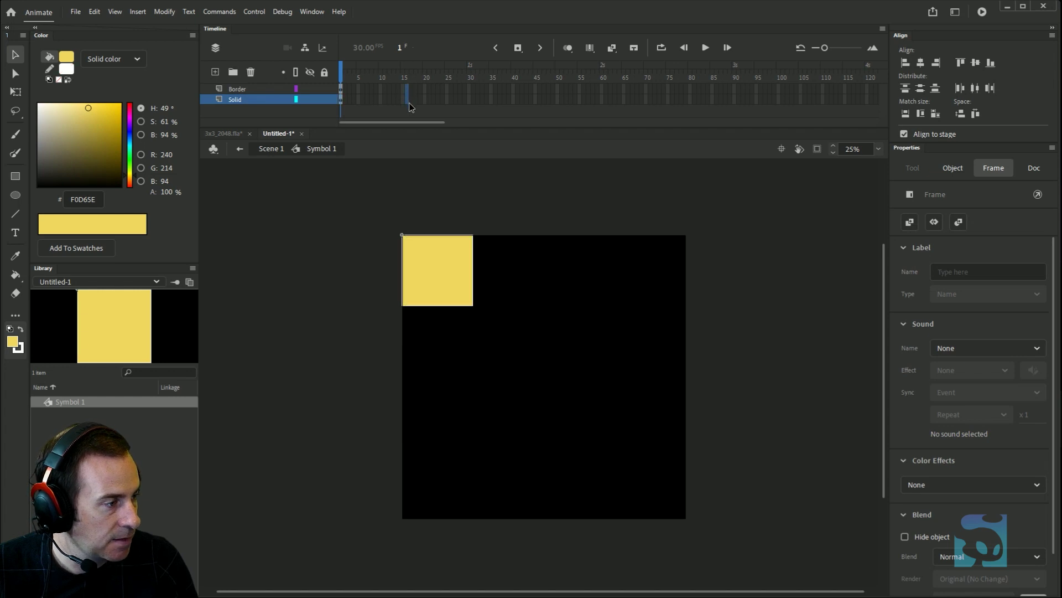
pyautogui.click(409, 101)
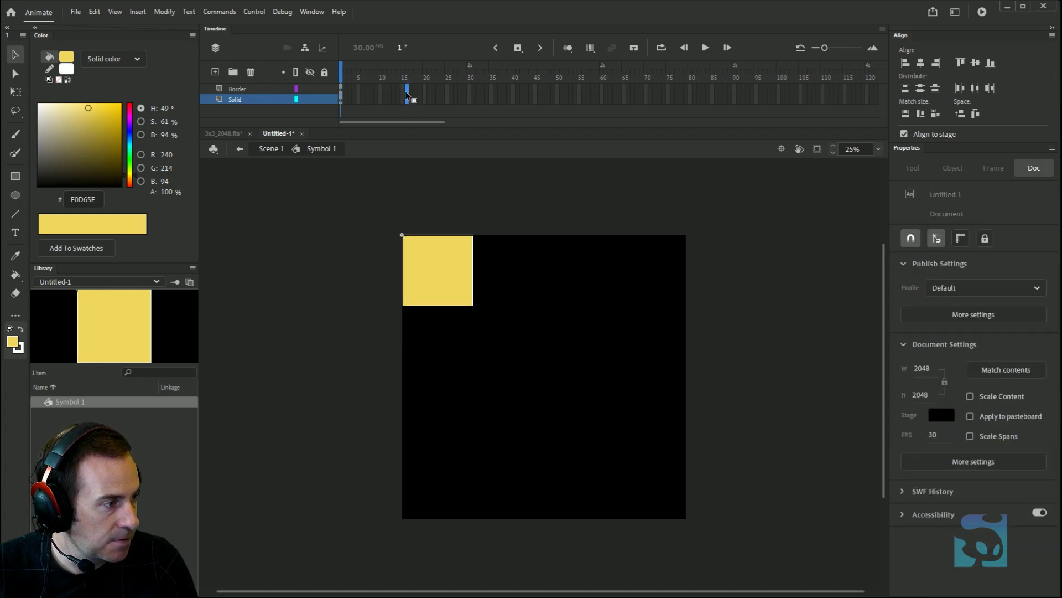
pyautogui.press('F5')
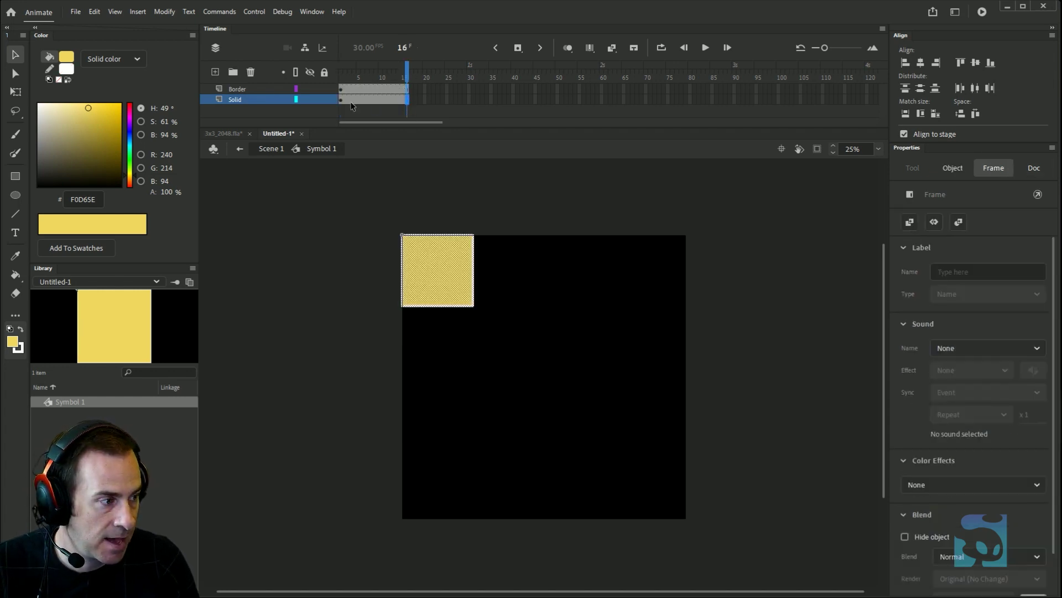
pyautogui.moveTo(412, 69)
pyautogui.mouseDown()
pyautogui.moveTo(371, 65)
pyautogui.moveTo(399, 66)
pyautogui.mouseUp()
# - Add a keyframe at frame 16 of the Solid layer and recolor its square cyan, 00FFFF
pyautogui.click(239, 99)
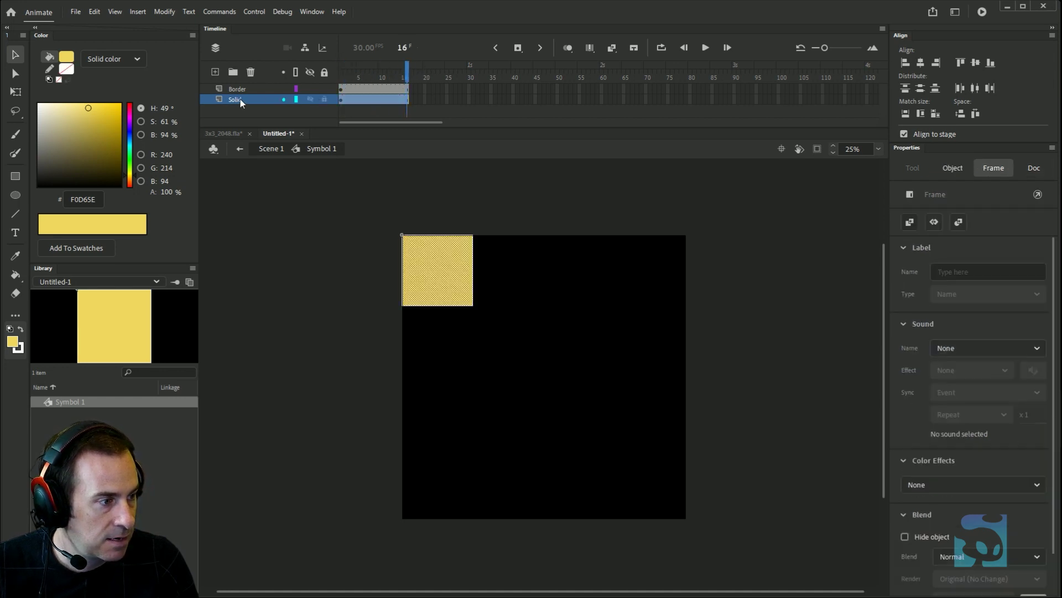
pyautogui.click(404, 112)
pyautogui.click(406, 99)
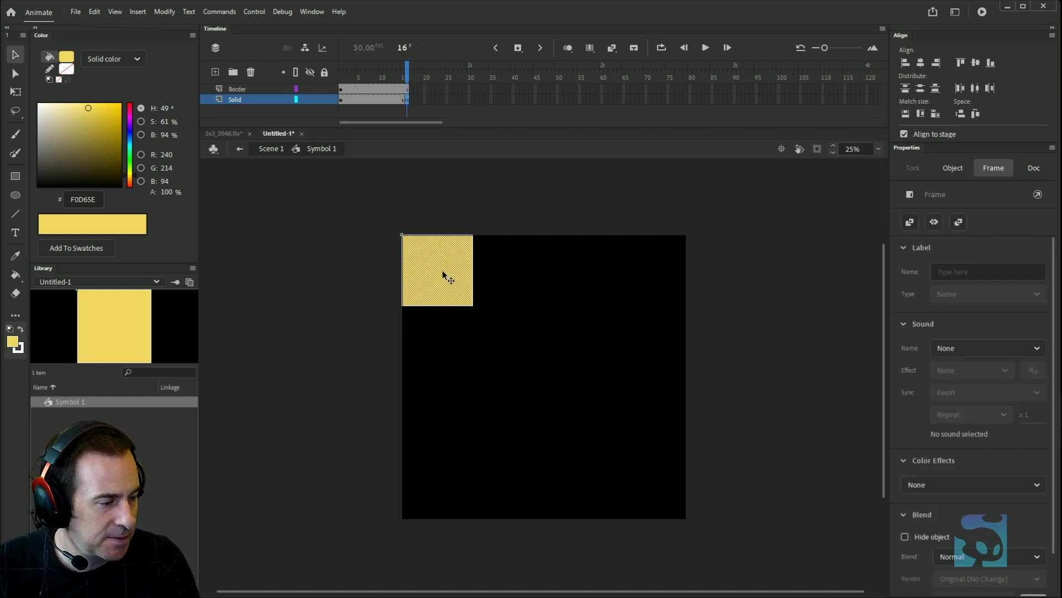
pyautogui.click(10, 342)
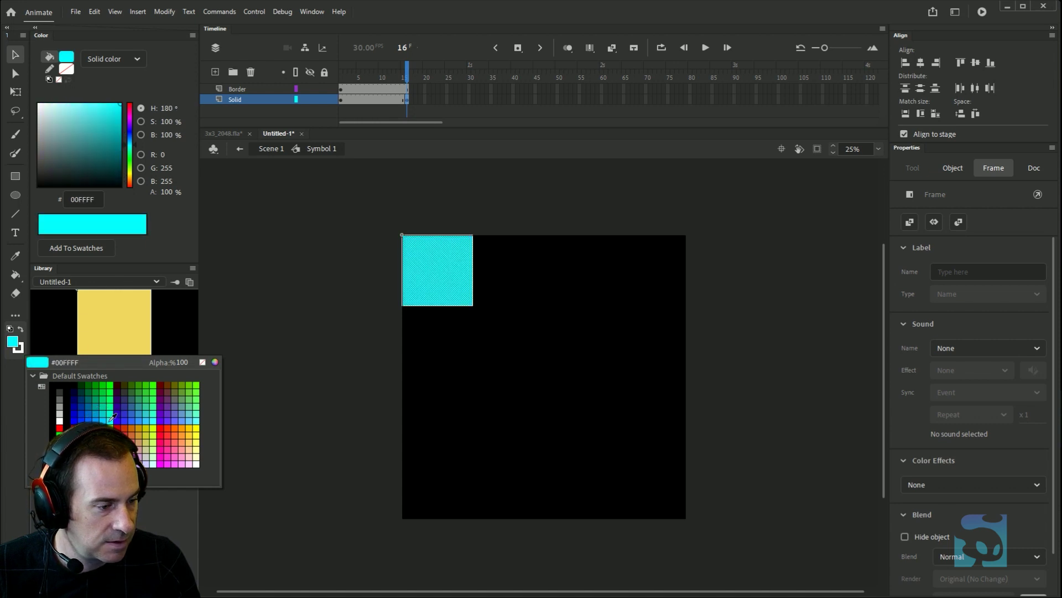
pyautogui.click(112, 417)
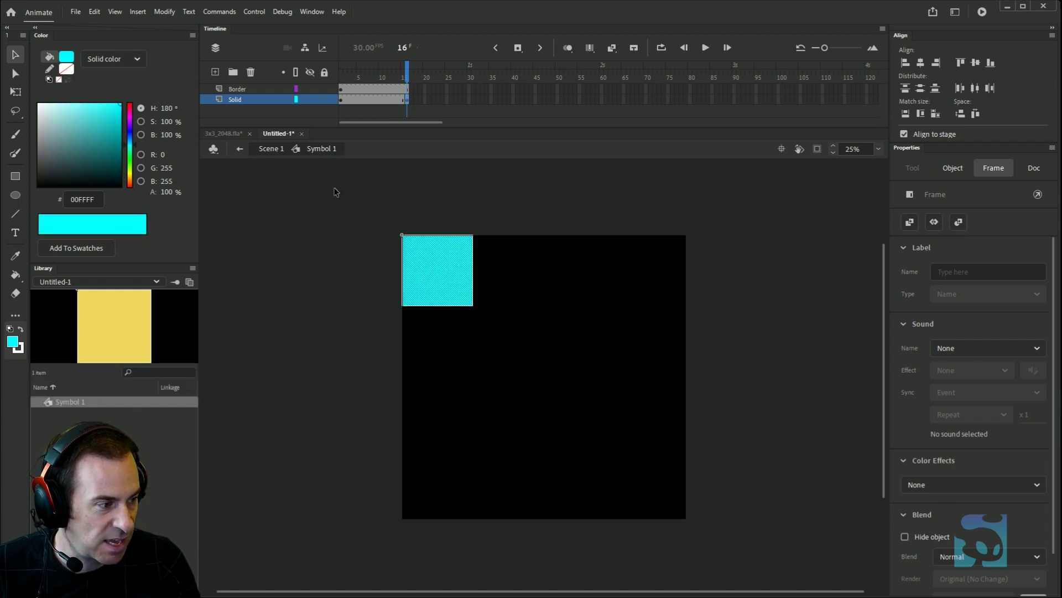
# - Create a shape tween between the Solid layer's two keyframes and return the playhead to frame 1
pyautogui.rightClick(376, 99)
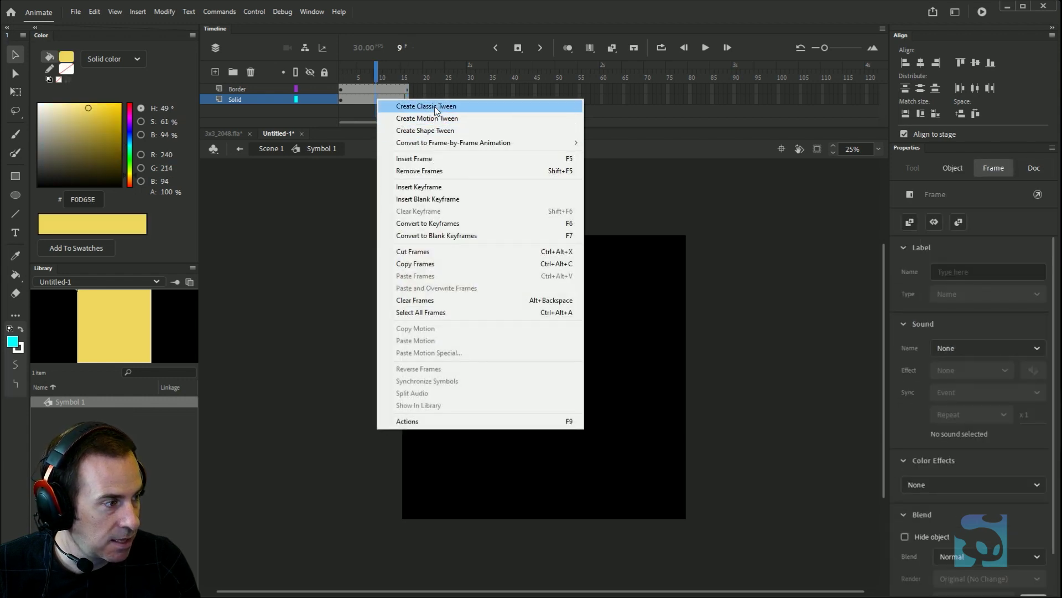
pyautogui.click(416, 130)
pyautogui.moveTo(377, 69); pyautogui.dragTo(341, 70)
pyautogui.click(329, 241)
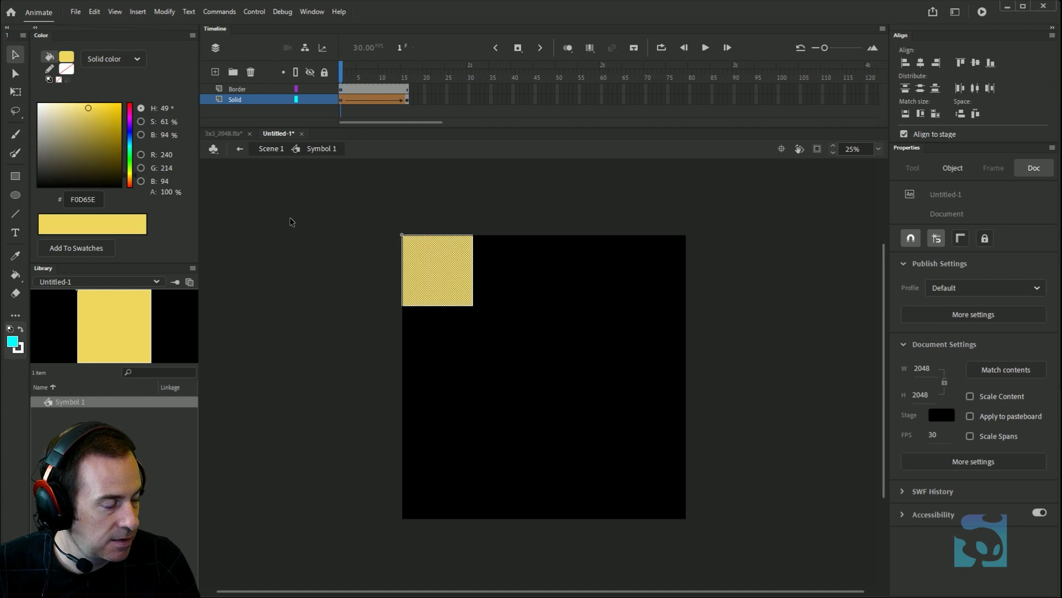
# - Turn the Border layer into a guide layer and return to Scene 1
pyautogui.rightClick(237, 89)
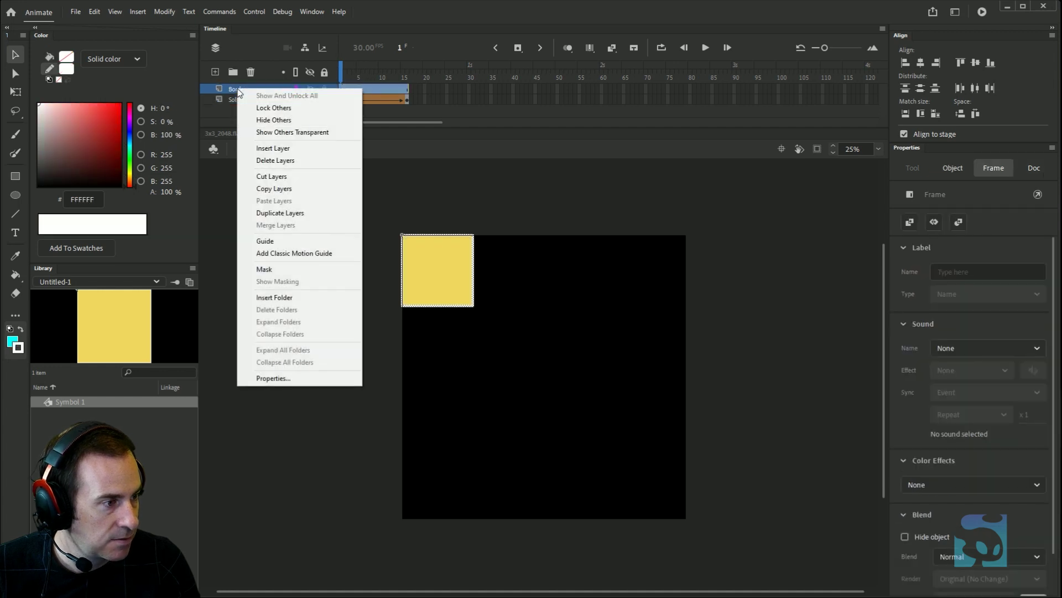
pyautogui.click(260, 239)
pyautogui.doubleClick(310, 270)
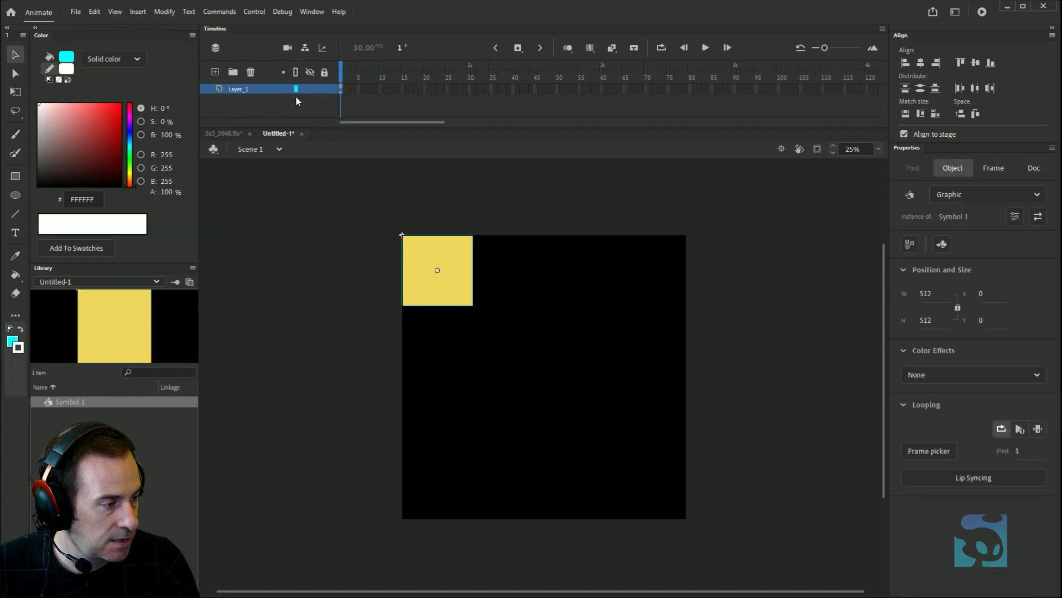
# - Set the looping of the square's symbol instance to play a single frame
pyautogui.click(596, 238)
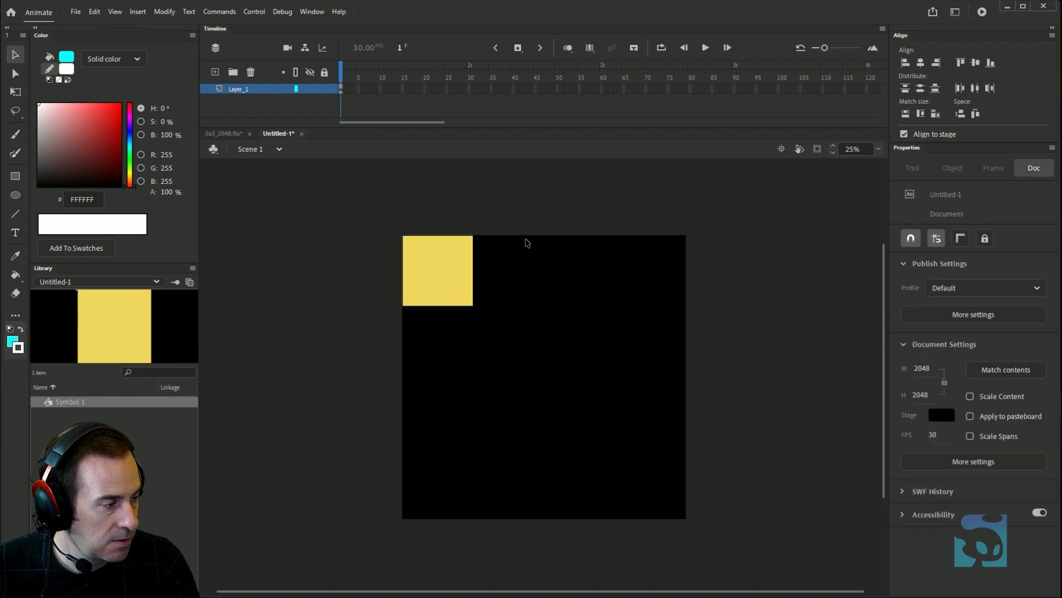
pyautogui.click(415, 275)
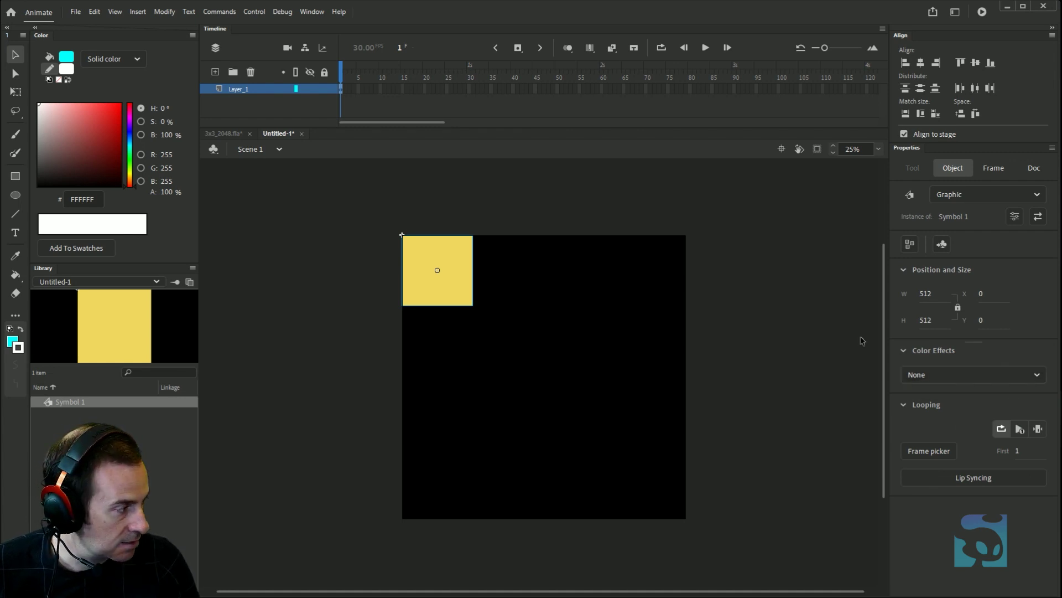
pyautogui.click(1039, 429)
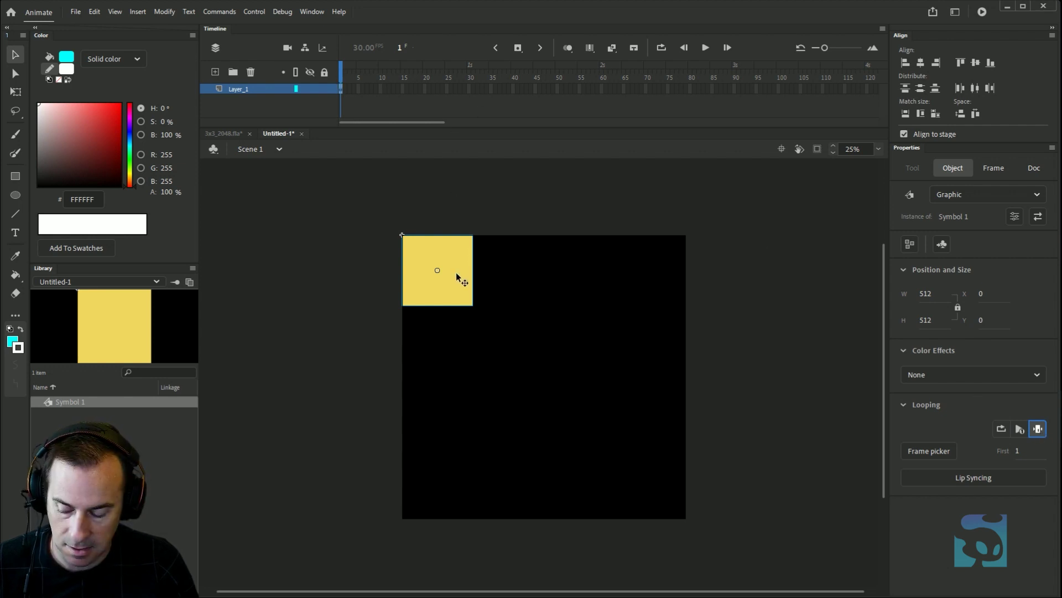
# - Paste two copies of the square instance side by side along the stage's top edge, the second at X 1024
pyautogui.hotkey('ctrl', 'c')
pyautogui.hotkey('ctrl', 'v')
pyautogui.moveTo(511, 349); pyautogui.dragTo(474, 257)
pyautogui.hotkey('ctrl', 'shift', 'a')
pyautogui.hotkey('ctrl', 'v')
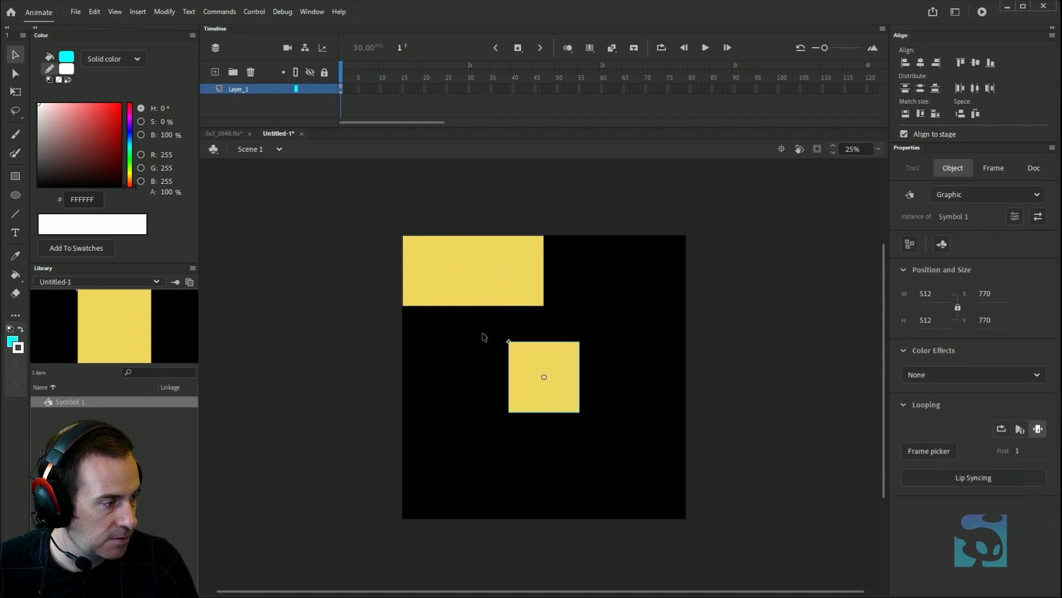
pyautogui.moveTo(512, 341); pyautogui.dragTo(543, 242)
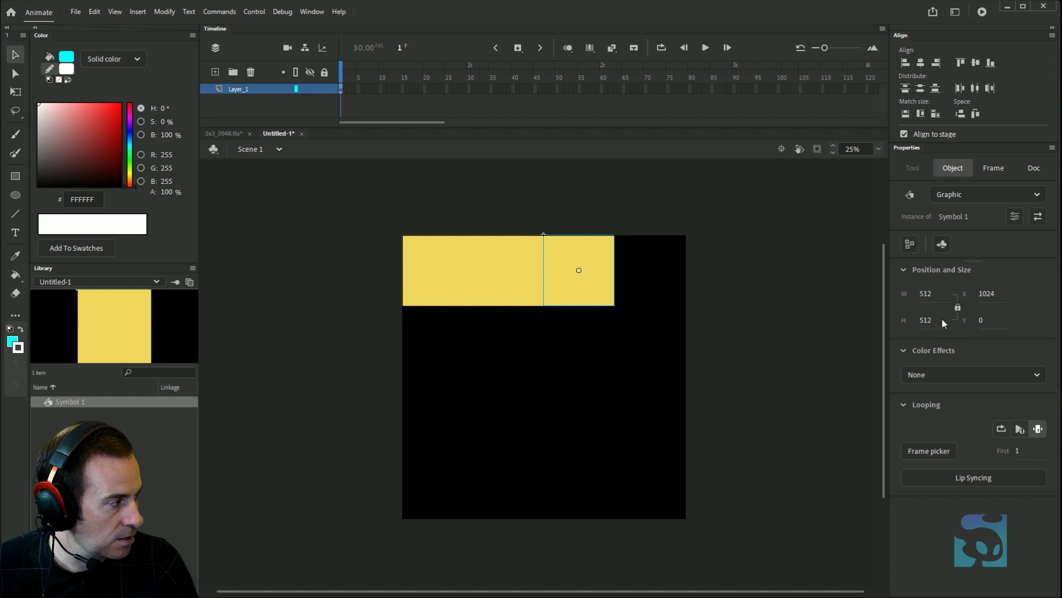
pyautogui.click(613, 202)
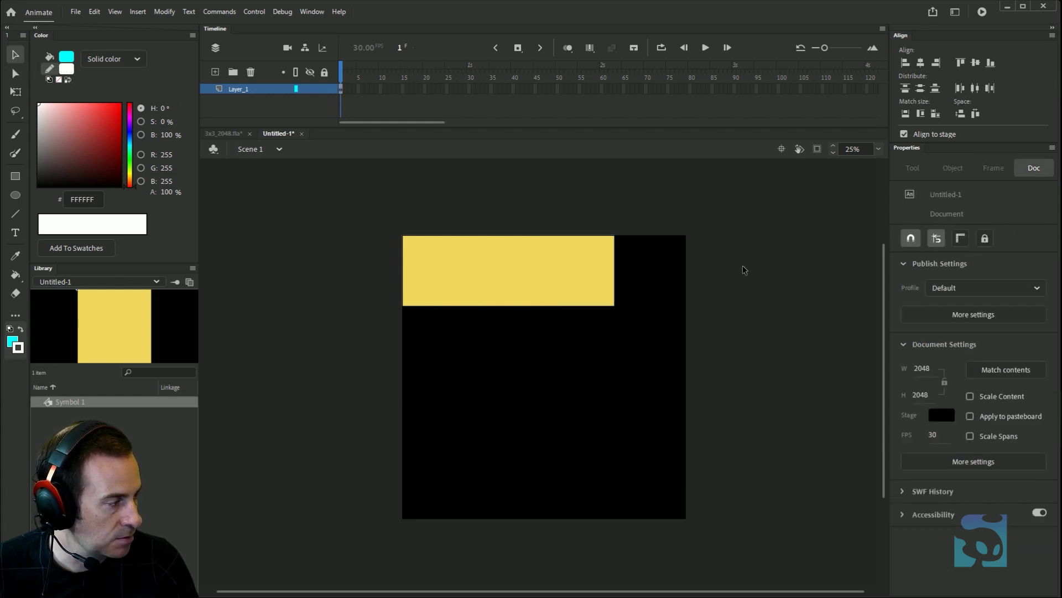
pyautogui.click(928, 240)
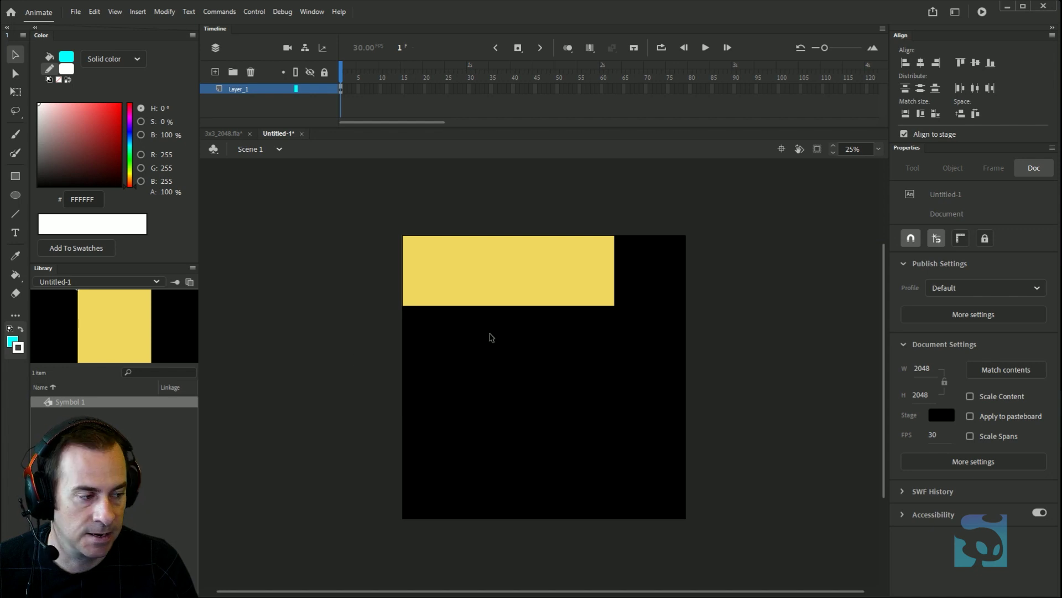
# - Paste a fourth square to complete the 2048 px wide top row, and select all four squares
pyautogui.click(576, 265)
pyautogui.hotkey('ctrl', 'shift', 'a')
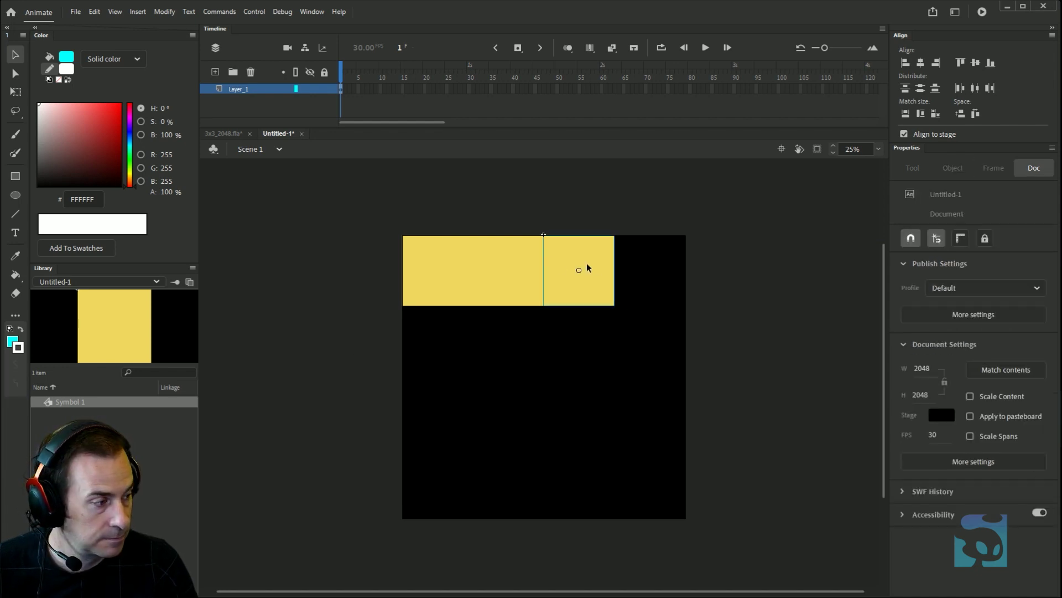
pyautogui.hotkey('ctrl', 'v')
pyautogui.moveTo(566, 331); pyautogui.dragTo(639, 250)
pyautogui.moveTo(735, 382); pyautogui.dragTo(362, 209)
pyautogui.moveTo(452, 248); pyautogui.dragTo(479, 258)
pyautogui.hotkey('shift', 'Left')
pyautogui.hotkey('shift', 'Left')
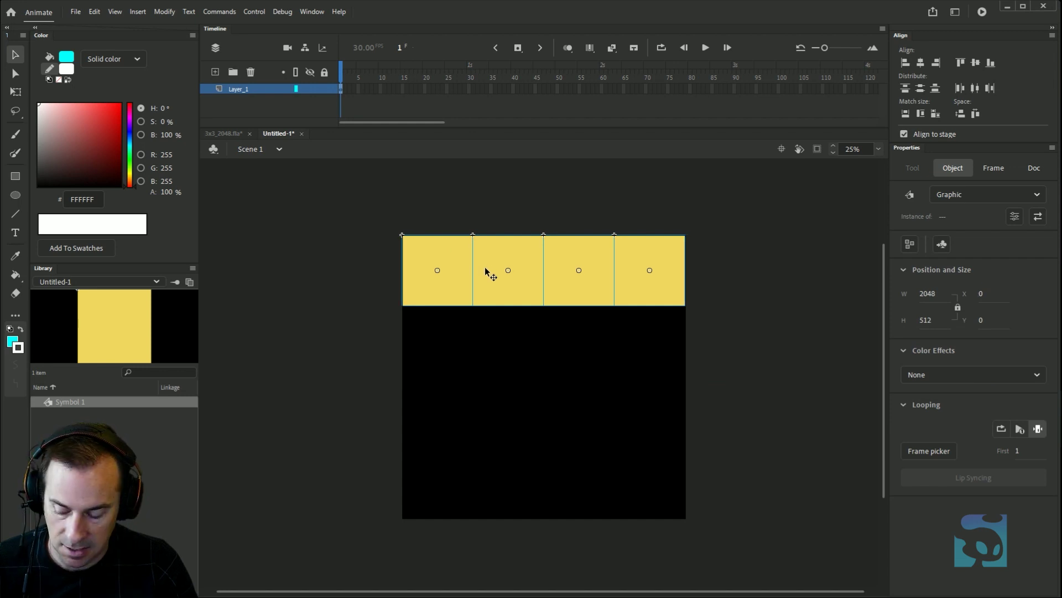
# - Paste copies of the four-square row beneath it down to Y 1536 to fill the stage, and select the top row
pyautogui.hotkey('ctrl', 'v')
pyautogui.moveTo(417, 360); pyautogui.dragTo(417, 331)
pyautogui.moveTo(475, 363); pyautogui.dragTo(417, 452)
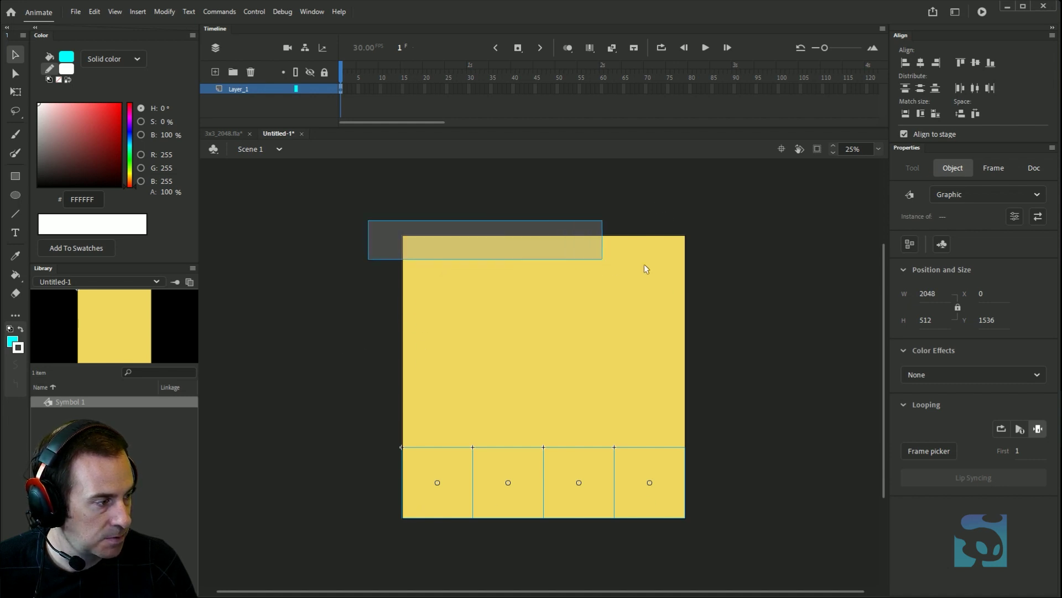
pyautogui.hotkey('ctrl', 'alt', '4')
pyautogui.moveTo(304, 193); pyautogui.dragTo(758, 287)
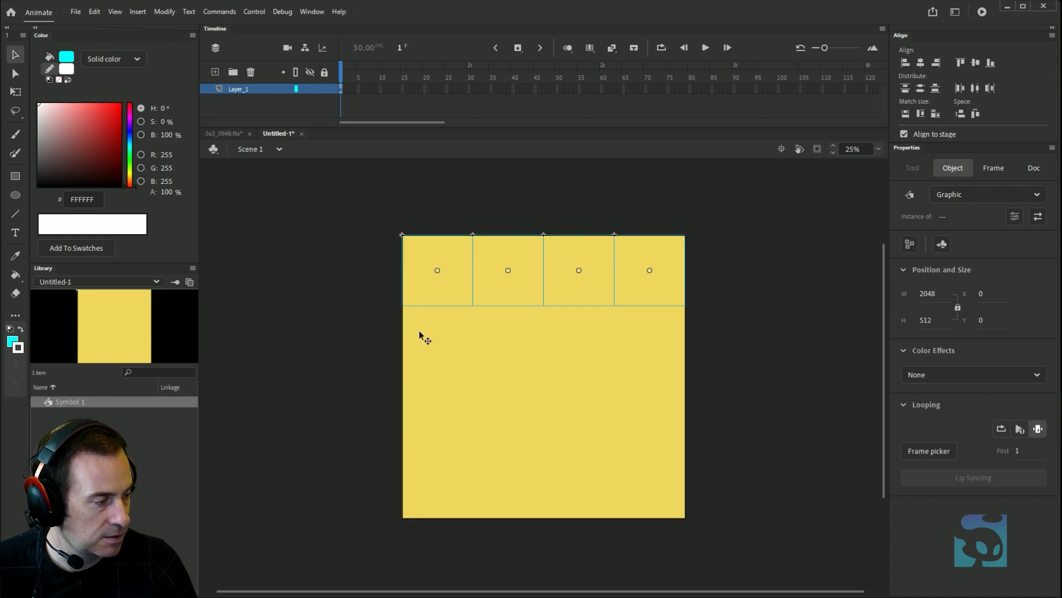
# - Set the first frame of the top row's second square to 2, the third to 3, and the fourth to the following frame
pyautogui.click(386, 342)
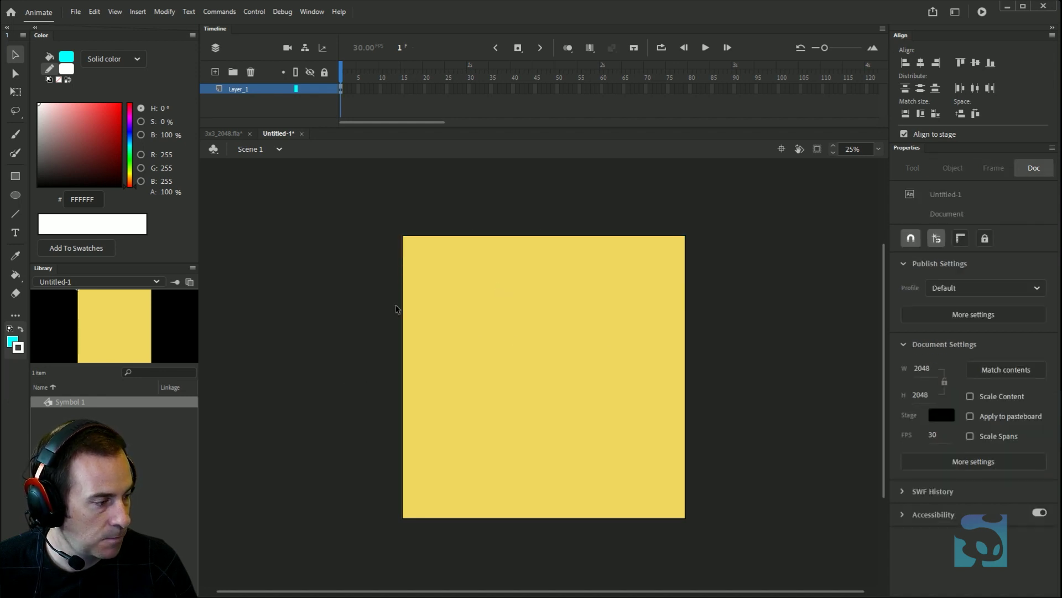
pyautogui.click(446, 261)
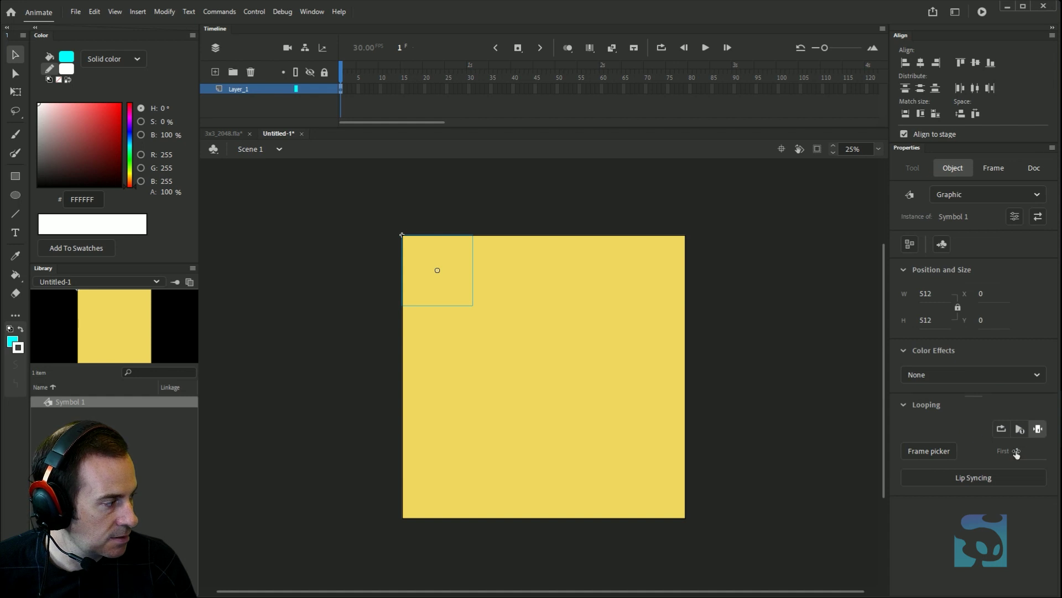
pyautogui.click(491, 267)
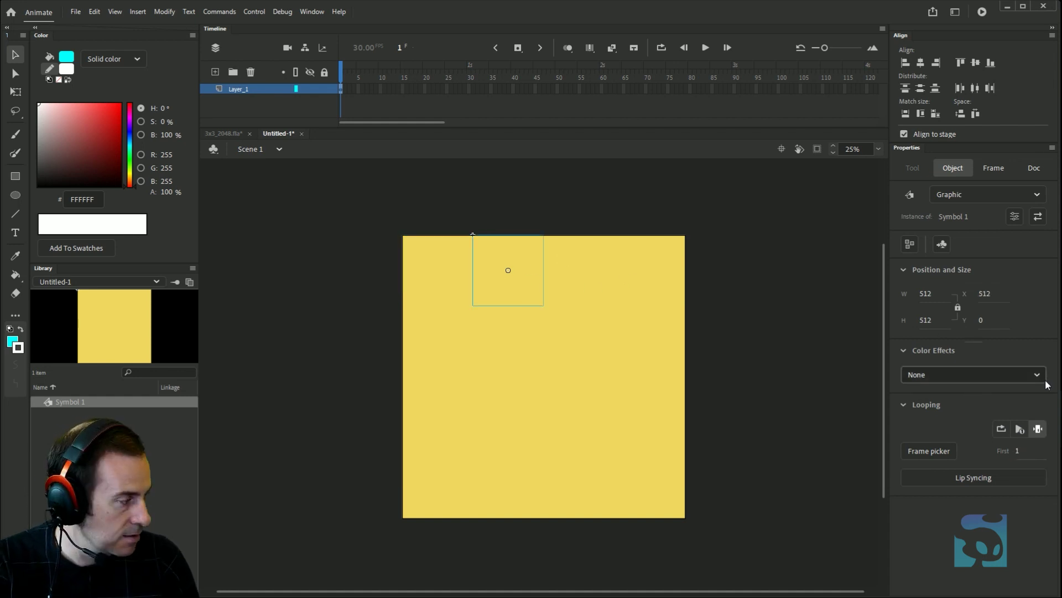
pyautogui.click(1023, 451)
pyautogui.write('2')
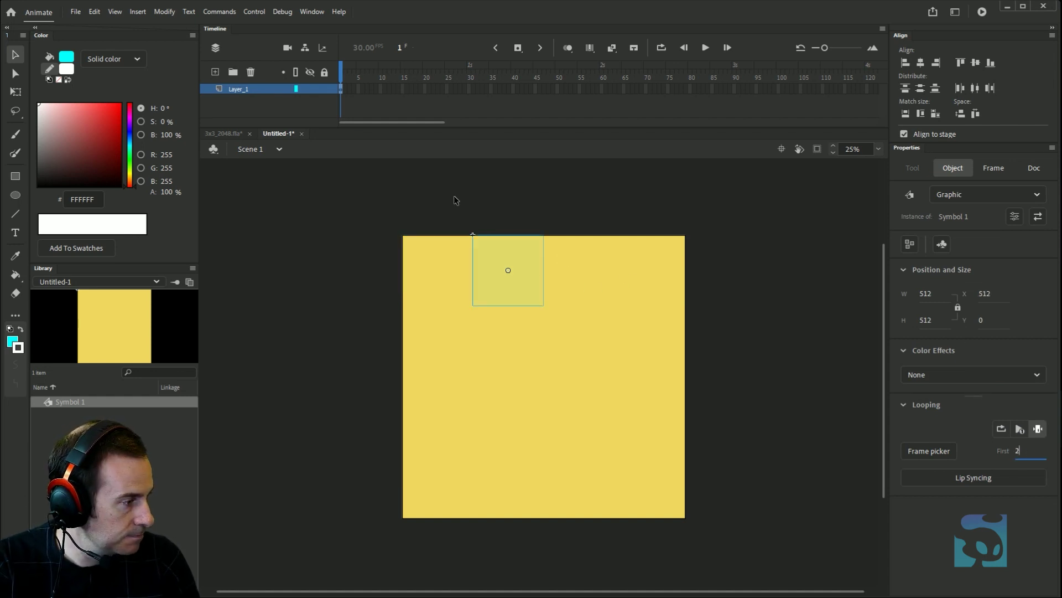
pyautogui.click(573, 266)
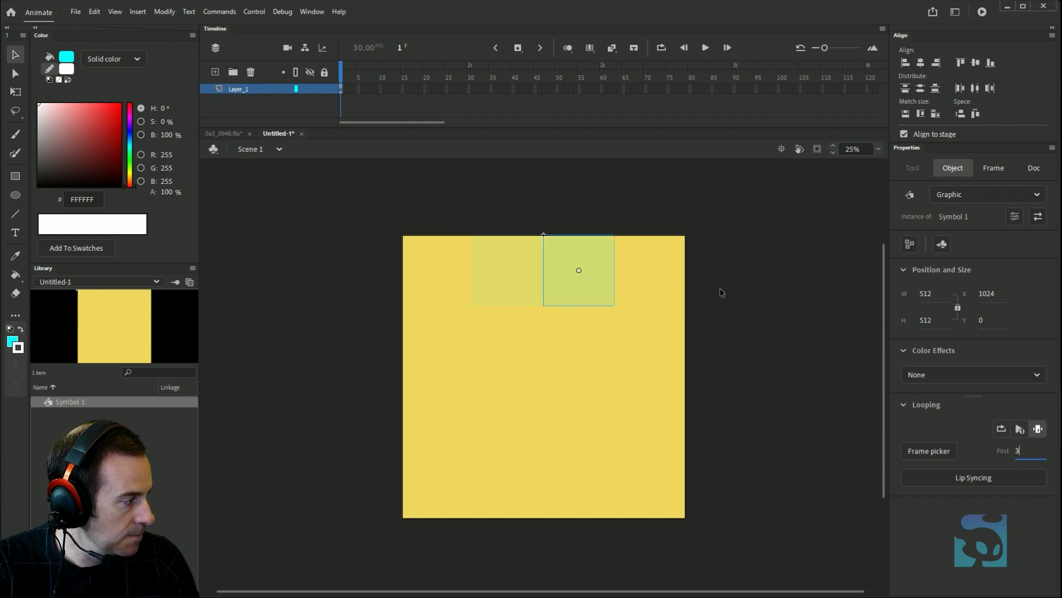
pyautogui.write('3')
pyautogui.press('Return')
pyautogui.click(640, 257)
pyautogui.click(1018, 451)
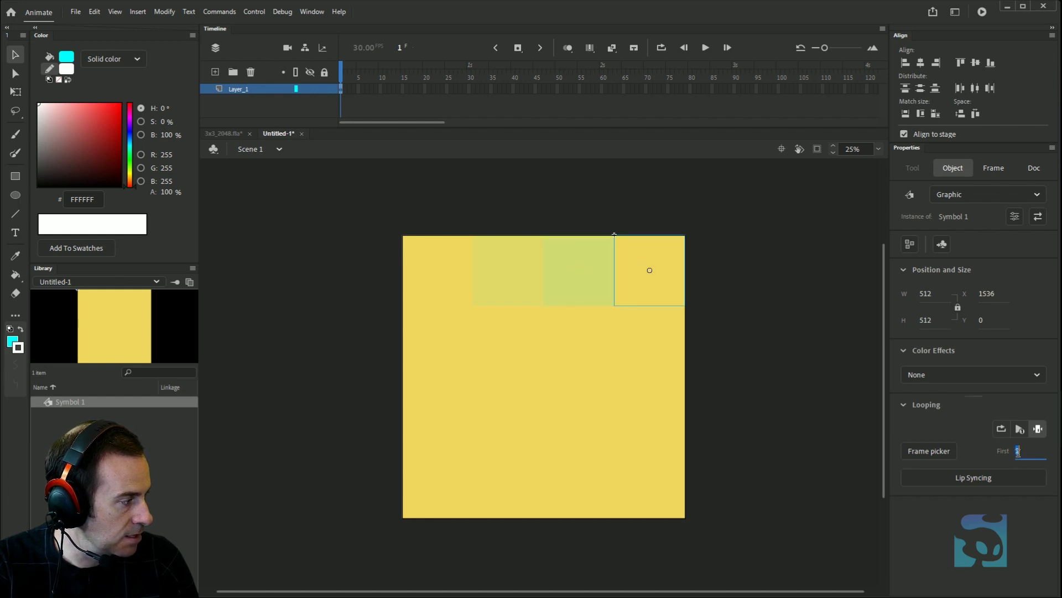
# - Open the square's symbol to examine the length of its tween, and return to the main scene
pyautogui.doubleClick(426, 281)
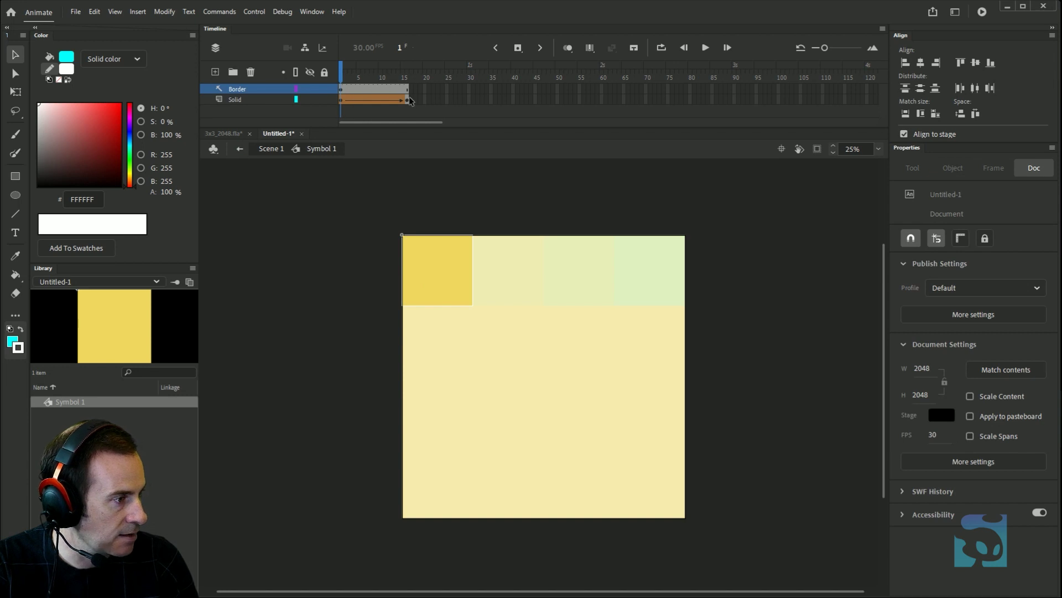
pyautogui.click(352, 68)
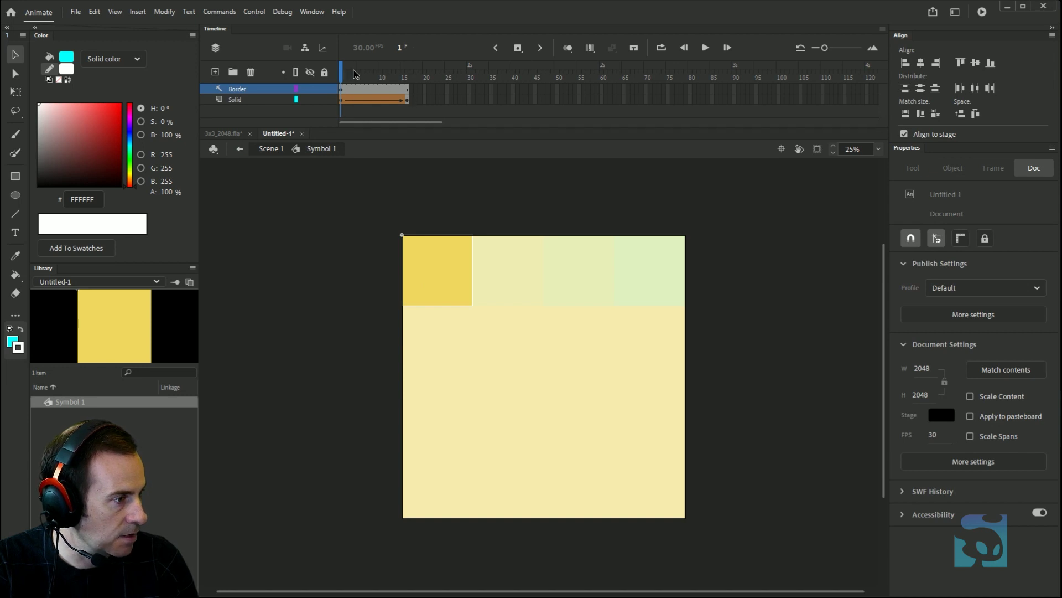
pyautogui.doubleClick(332, 264)
# - Set the first frames of the second row's four squares to consecutive numbers continuing from the top row and ending at 8
pyautogui.moveTo(410, 293); pyautogui.dragTo(445, 332)
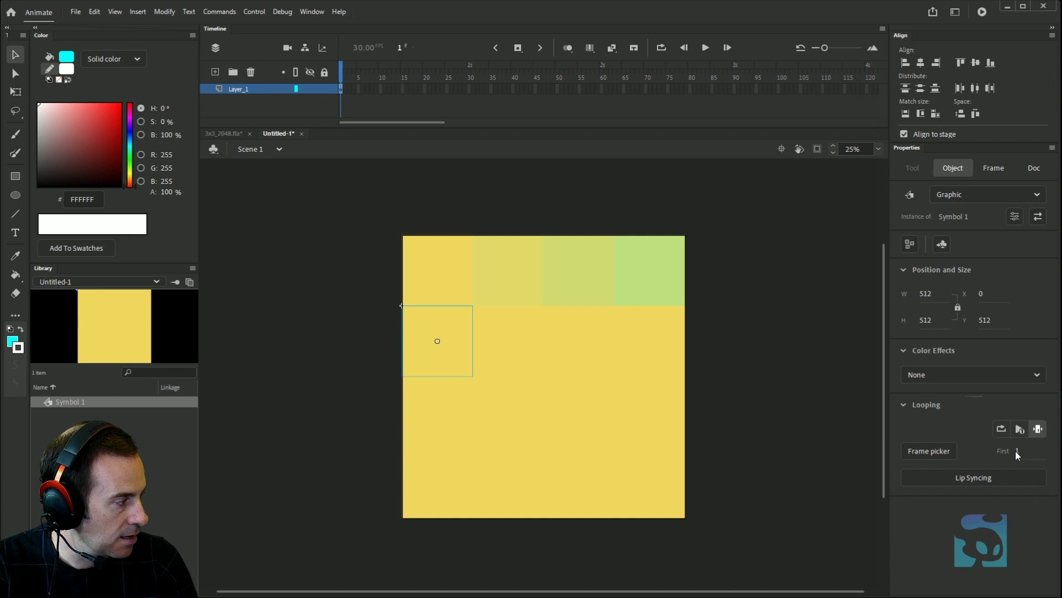
pyautogui.click(1039, 429)
pyautogui.click(1029, 451)
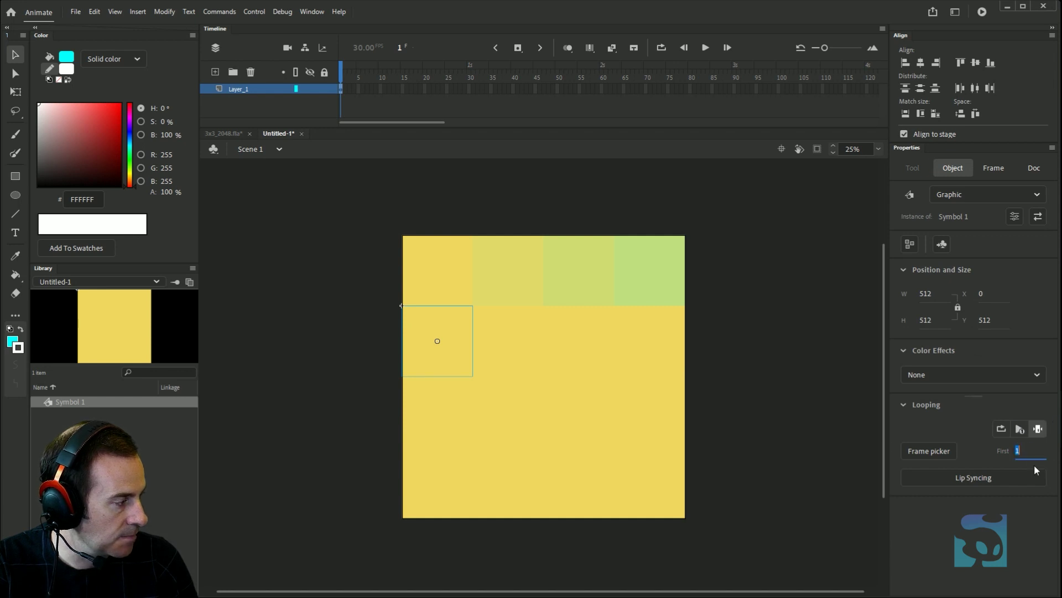
pyautogui.moveTo(461, 308); pyautogui.dragTo(642, 332)
pyautogui.click(1004, 432)
pyautogui.moveTo(1023, 453); pyautogui.dragTo(1050, 460)
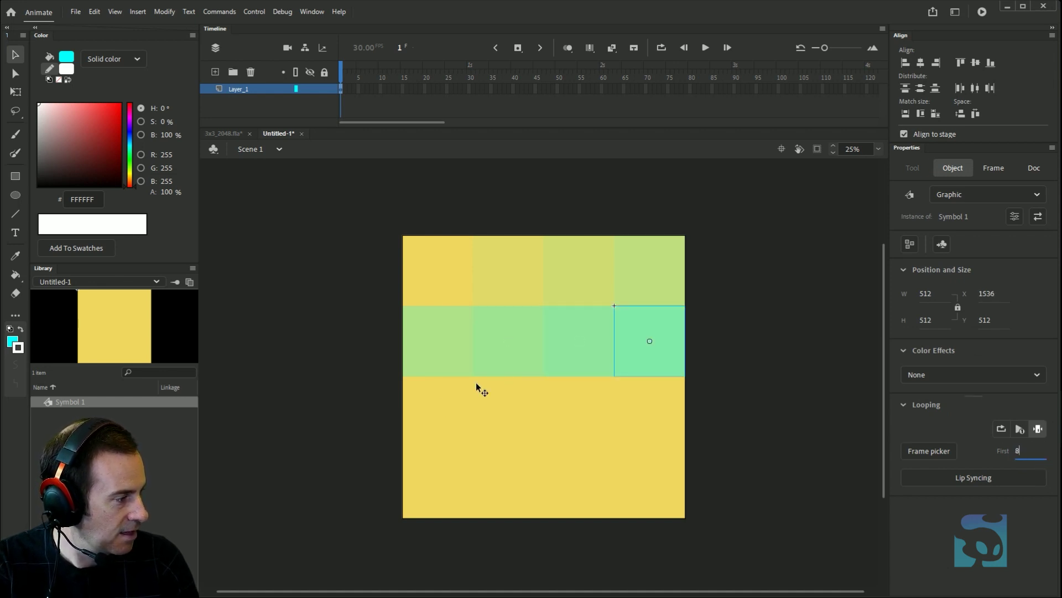
# - Set the first frame of the third row's first square to 9 and its second square to 10
pyautogui.moveTo(476, 383); pyautogui.dragTo(516, 413)
pyautogui.click(1017, 451)
pyautogui.write('9')
pyautogui.press('Return')
pyautogui.click(1019, 450)
pyautogui.write('1')
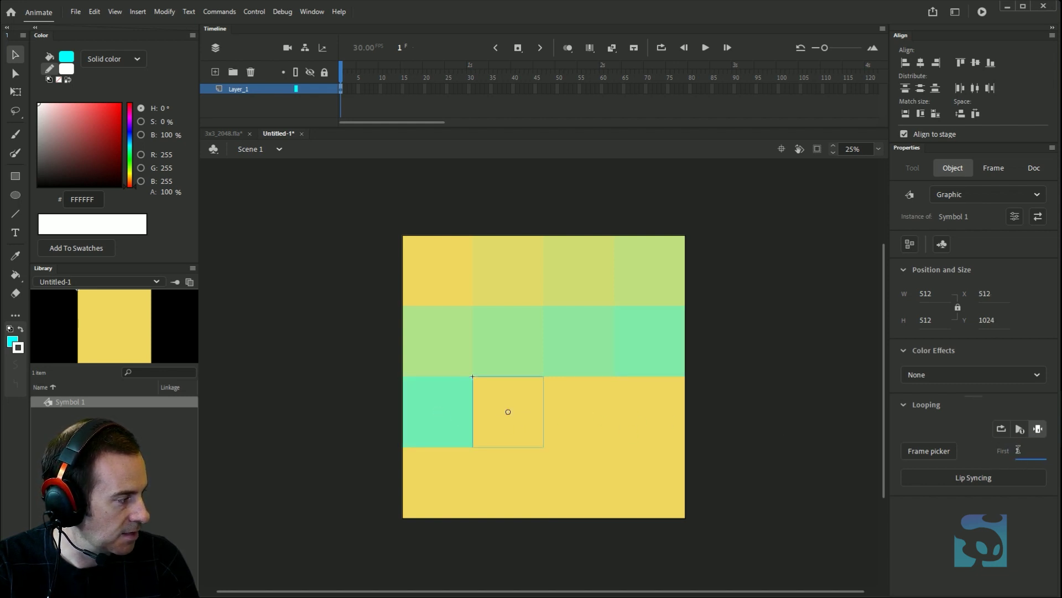
pyautogui.write('0')
pyautogui.press('Return')
# - Set the first frame of the third row's third square to 11 and its fourth square to 12
pyautogui.click(563, 416)
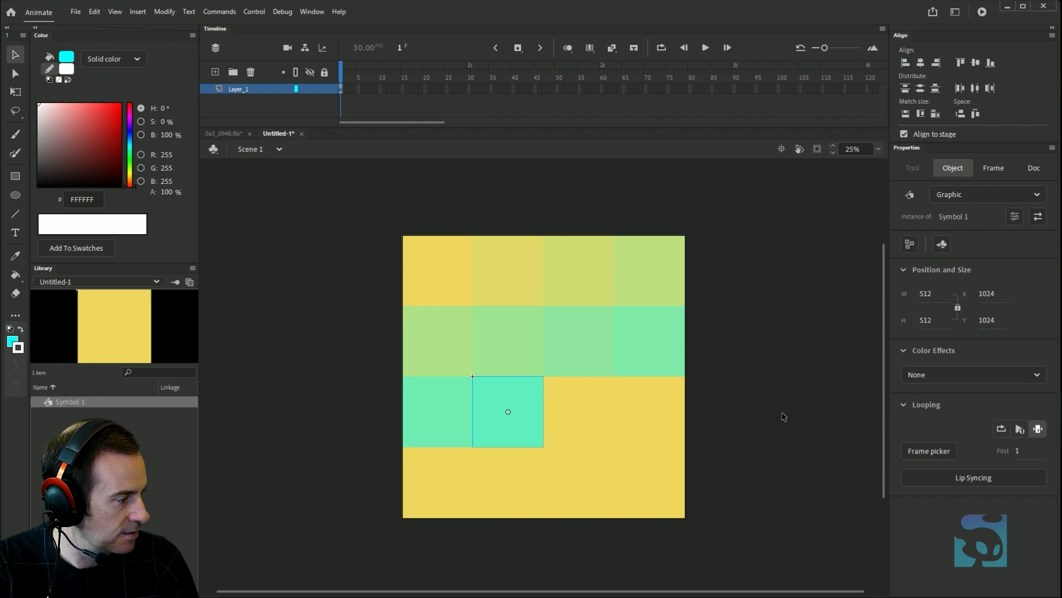
pyautogui.click(1017, 450)
pyautogui.write('12')
pyautogui.press('Return')
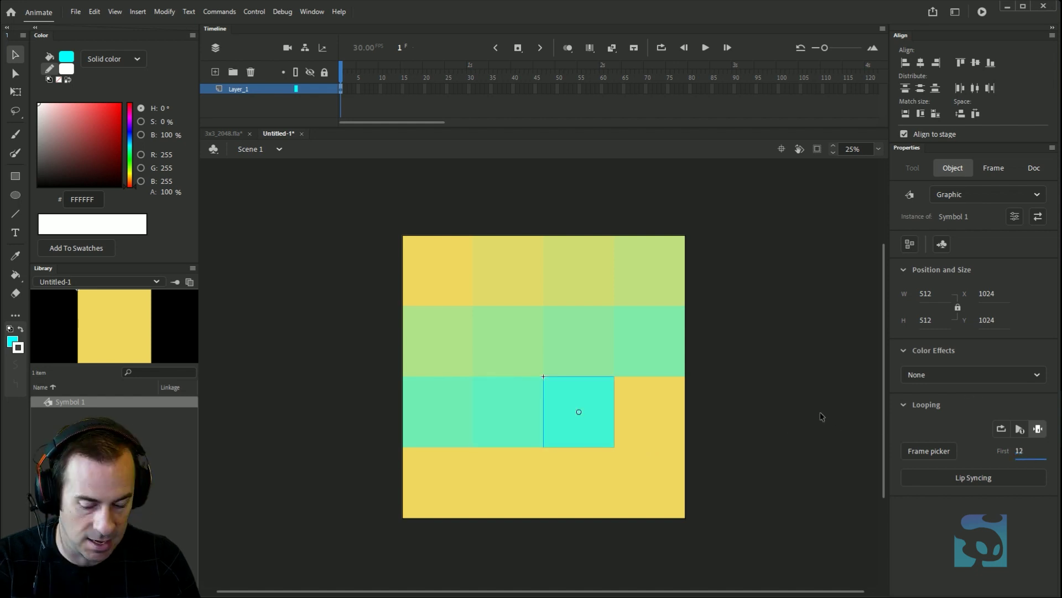
pyautogui.press('BackSpace')
pyautogui.write('1')
pyautogui.click(622, 394)
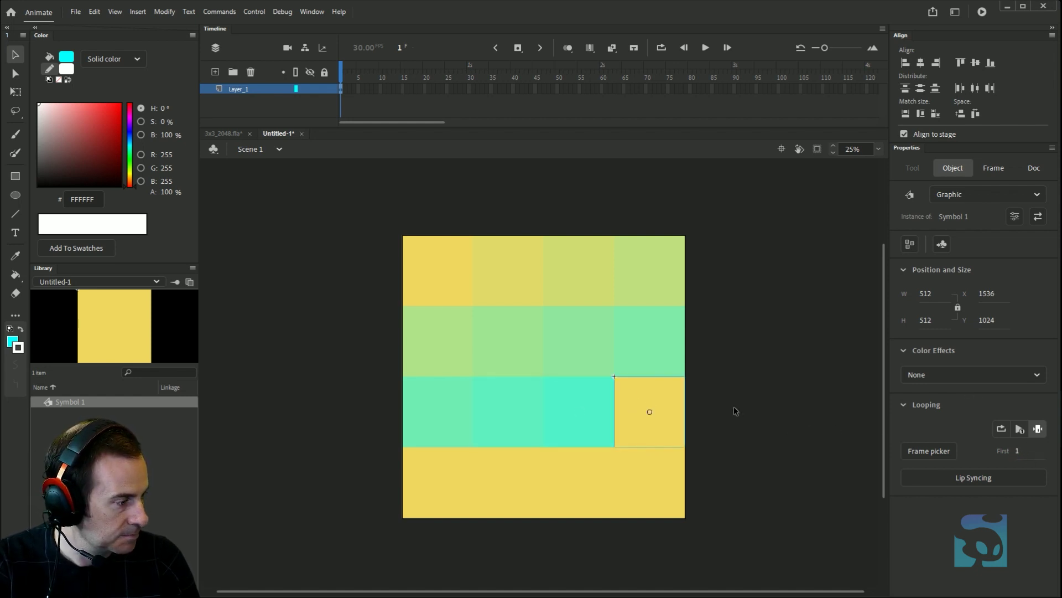
pyautogui.click(1019, 450)
pyautogui.write('12')
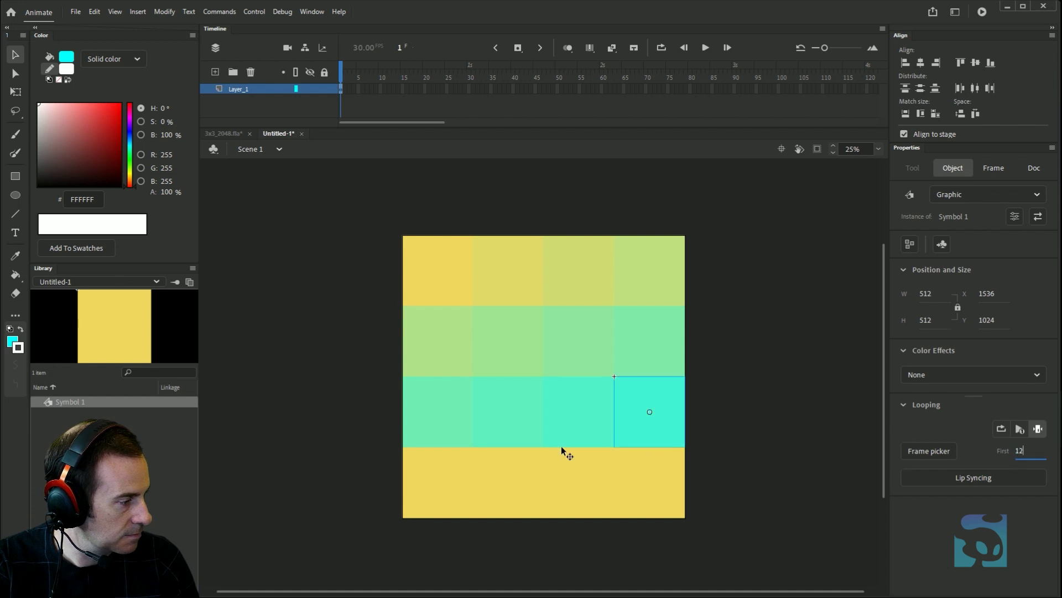
# - Set the first frame of the bottom row's first square to 13 and its second square to 14
pyautogui.click(449, 474)
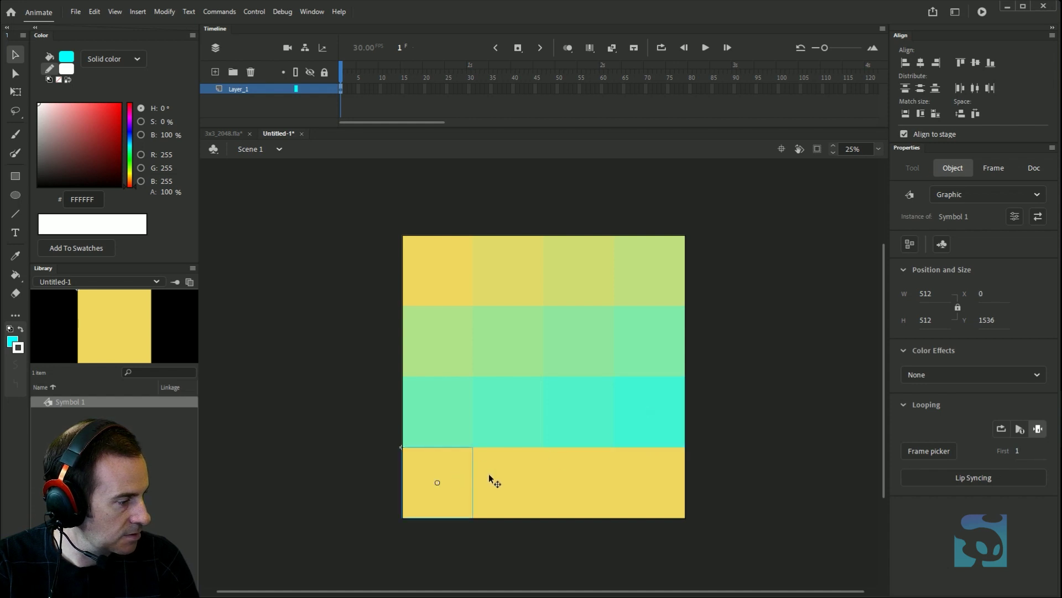
pyautogui.click(1018, 451)
pyautogui.write('2')
pyautogui.press('Return')
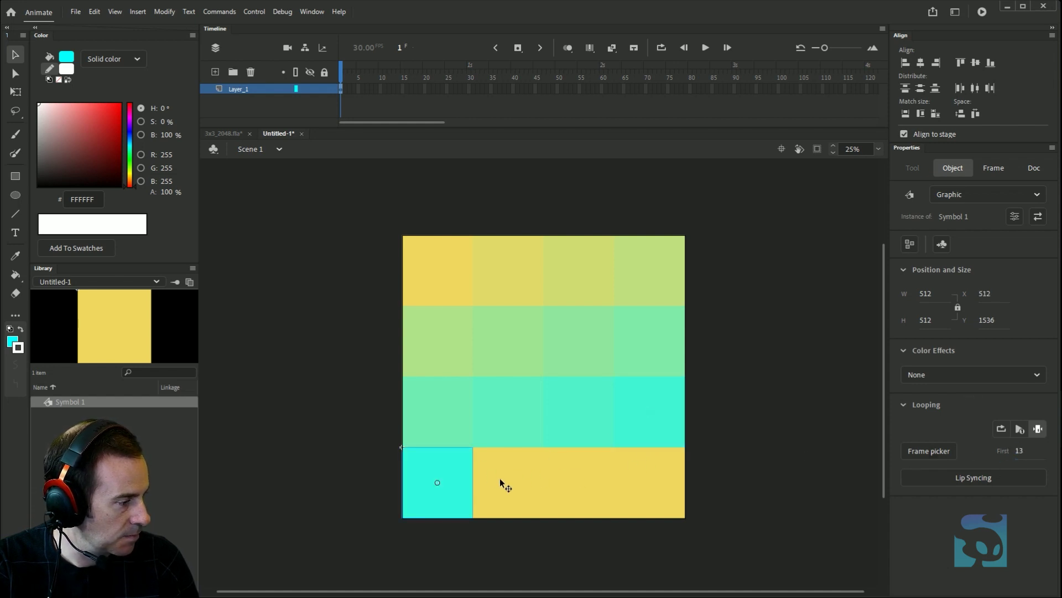
pyautogui.click(500, 477)
pyautogui.click(1017, 451)
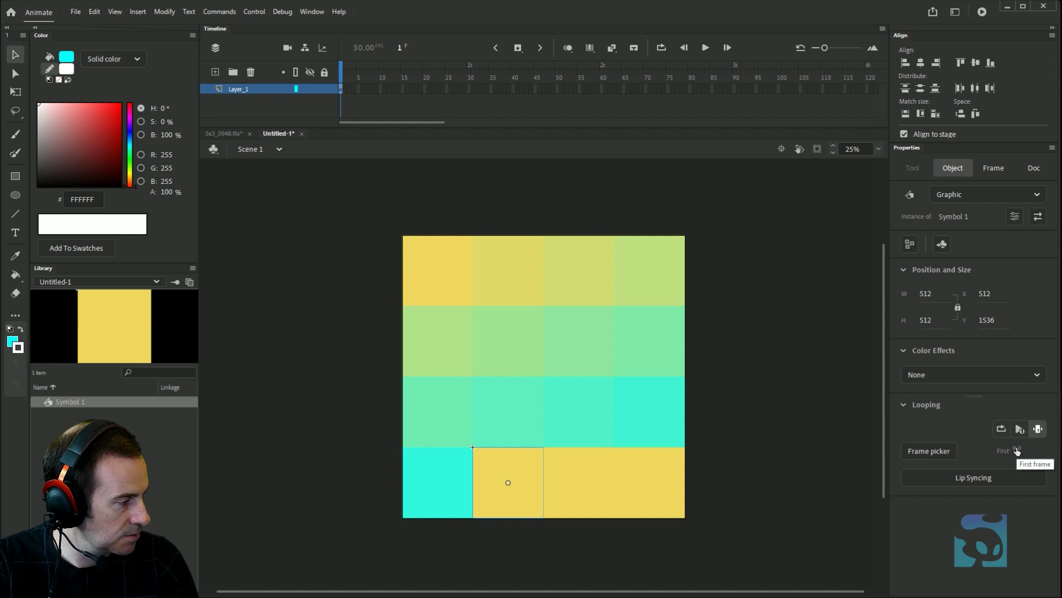
pyautogui.click(450, 472)
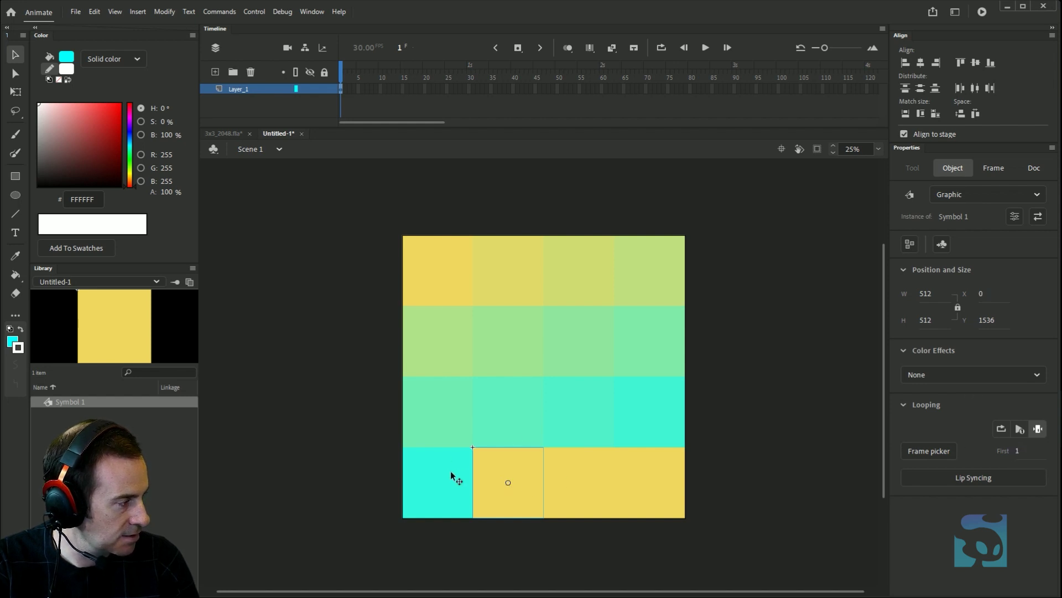
pyautogui.click(524, 481)
pyautogui.click(1017, 450)
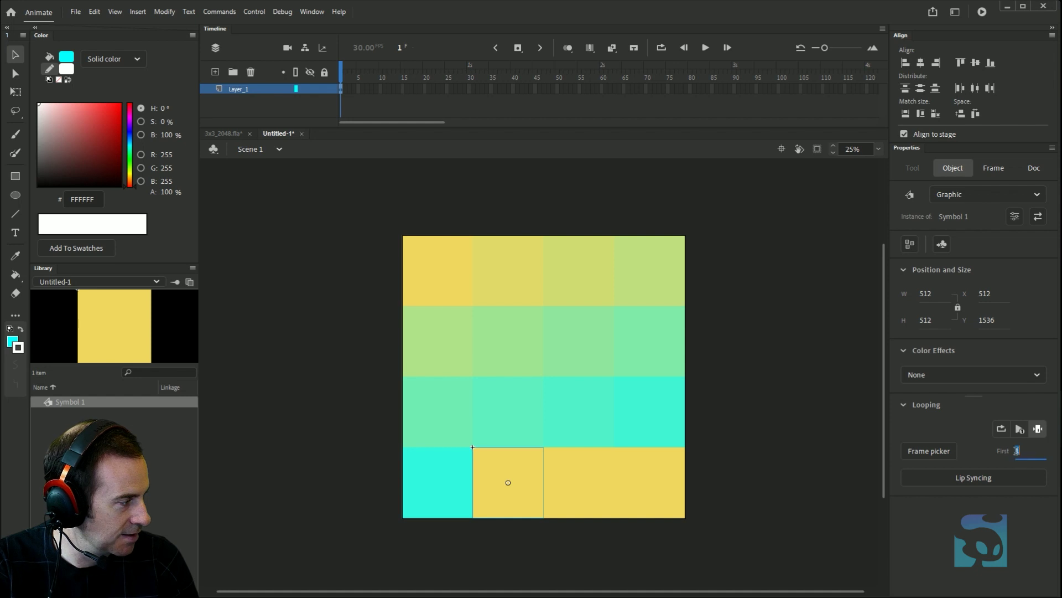
pyautogui.write('14')
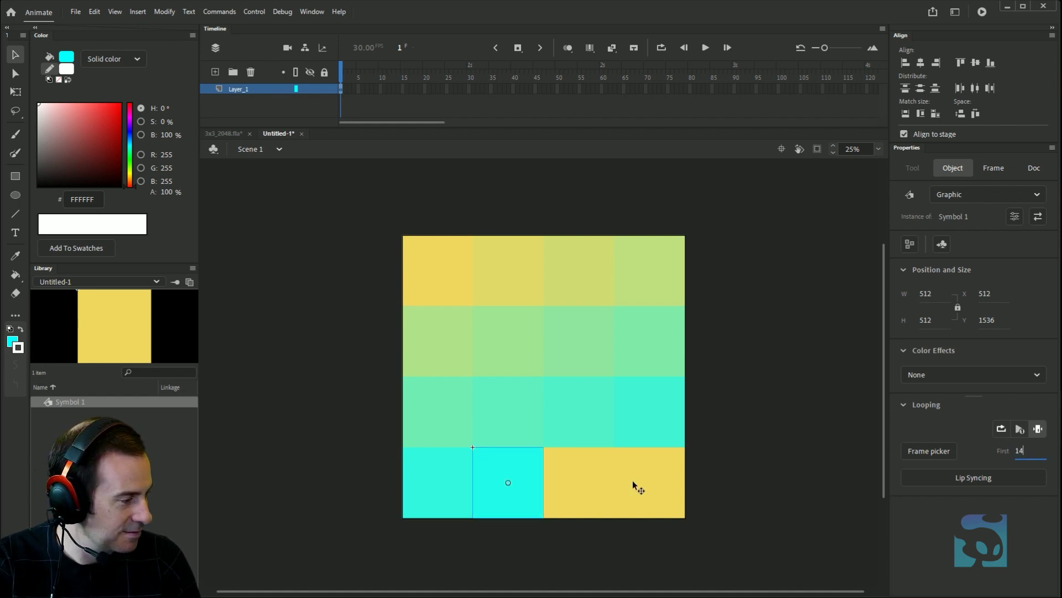
# - Set the first frames of the bottom row's last two squares to the remaining consecutive frames, ending at 16, and deselect
pyautogui.click(605, 480)
pyautogui.click(1018, 450)
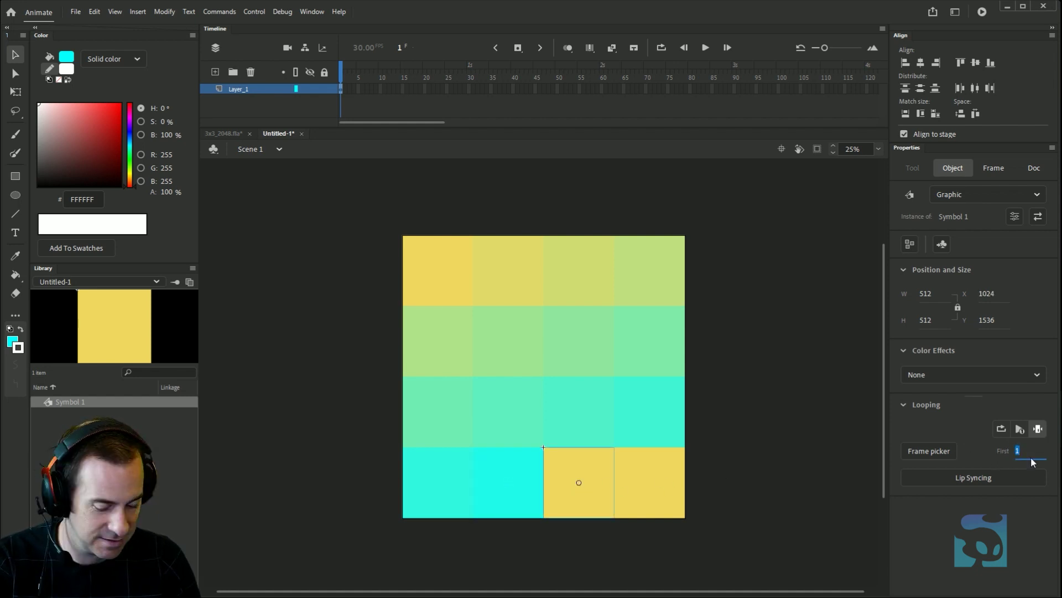
pyautogui.write('14')
pyautogui.press('Return')
pyautogui.click(646, 466)
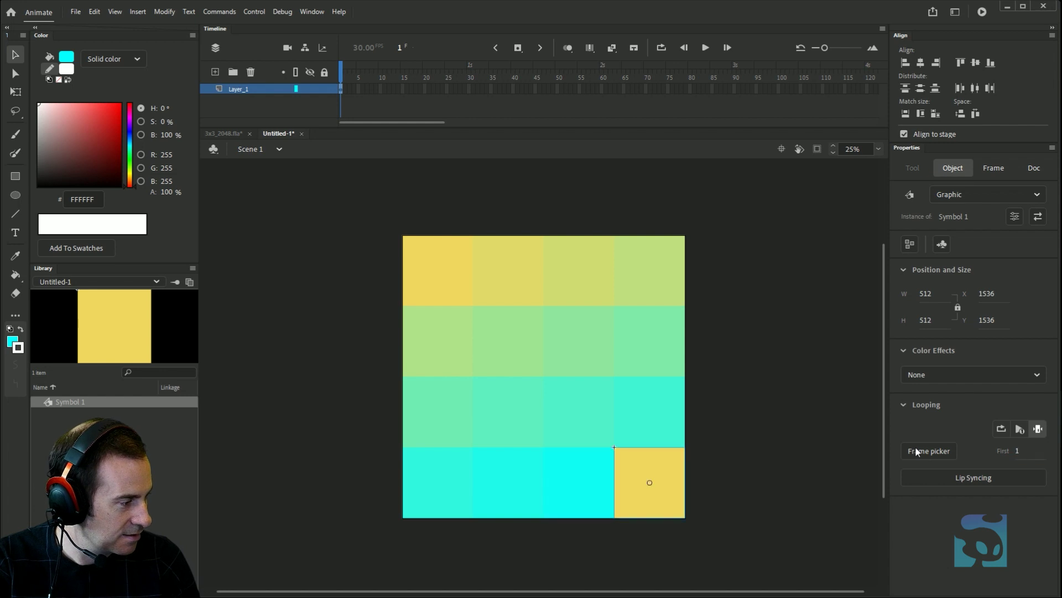
pyautogui.click(1016, 450)
pyautogui.write('16')
pyautogui.press('Return')
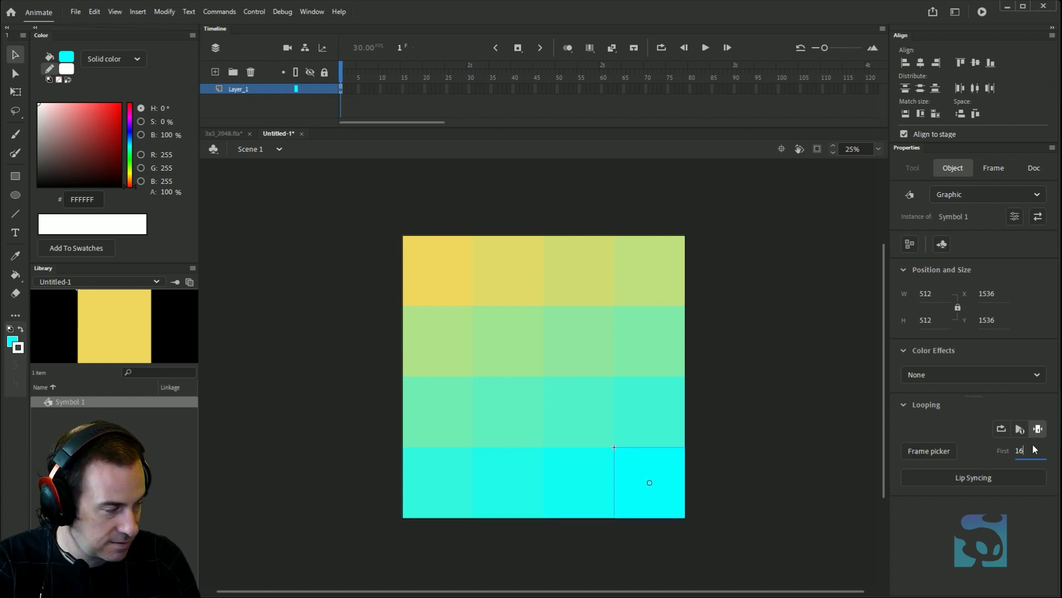
pyautogui.click(833, 414)
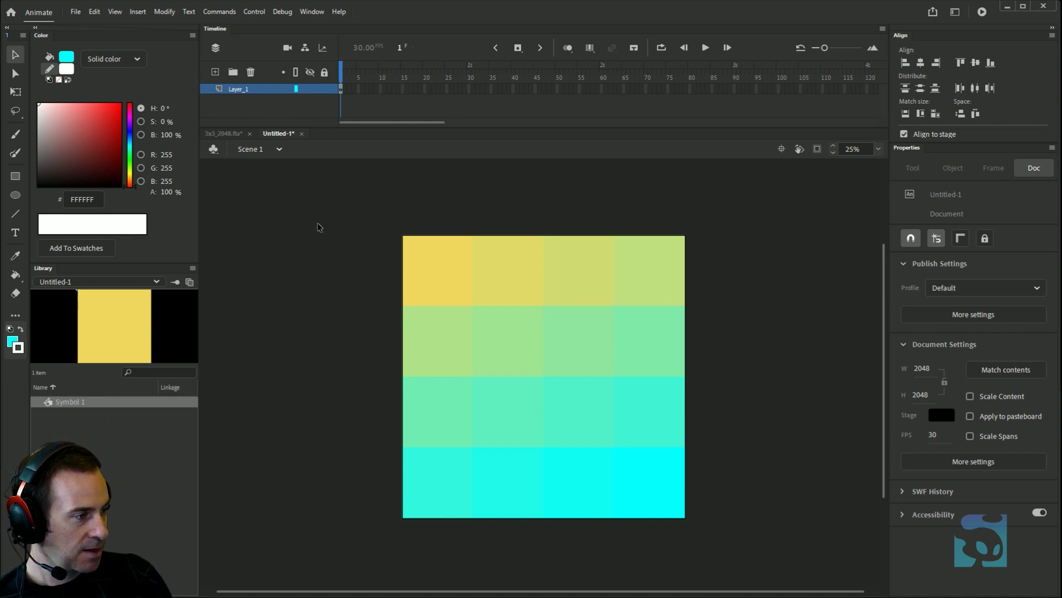
# - Inside the square's symbol, change the fill at the start of the Solid layer's tween to FF9999, and return to the main scene
pyautogui.doubleClick(446, 251)
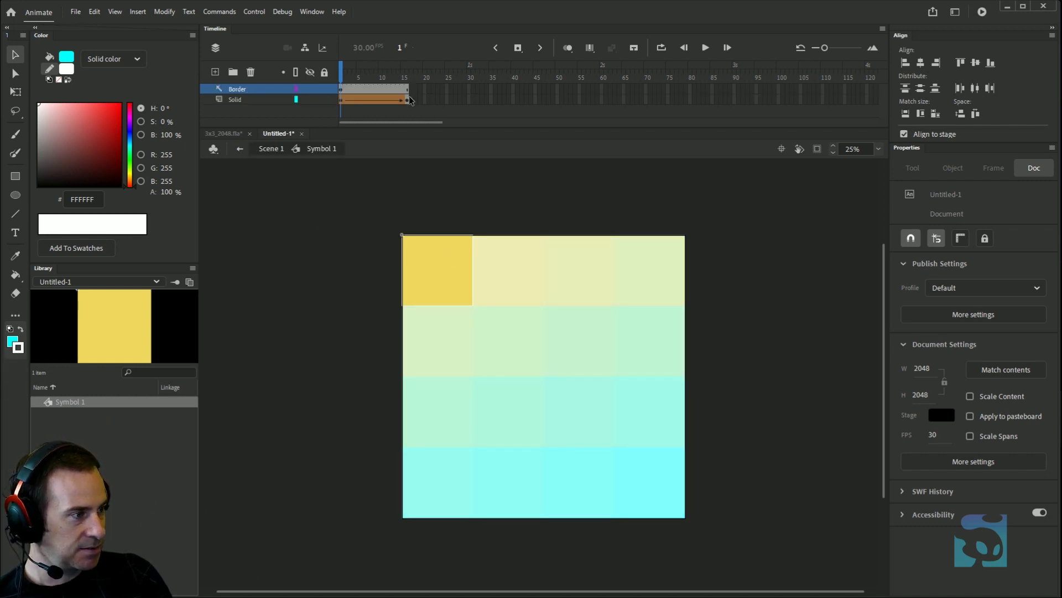
pyautogui.click(407, 100)
pyautogui.click(342, 100)
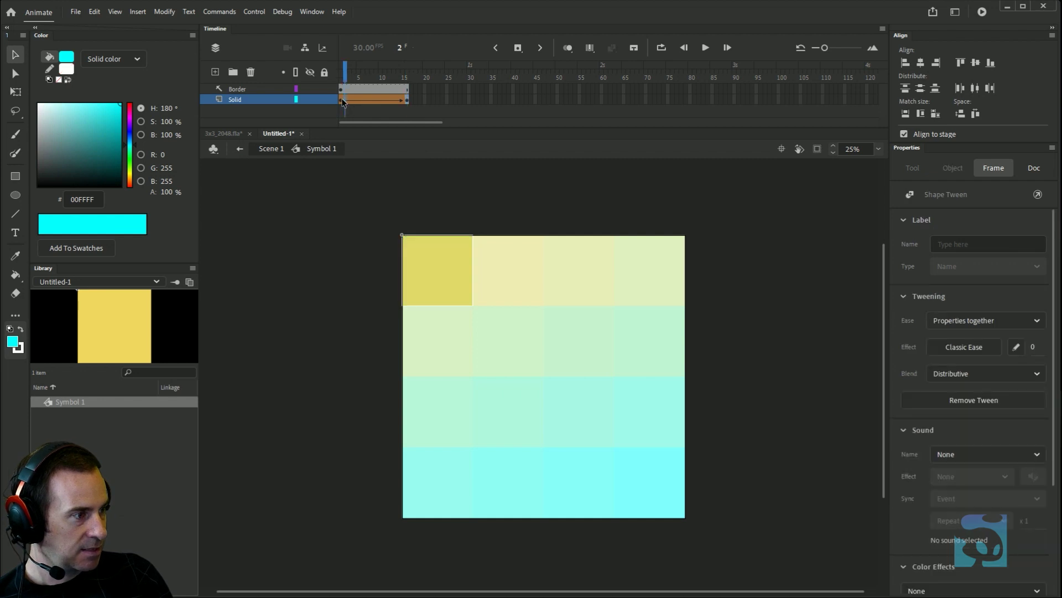
pyautogui.click(14, 346)
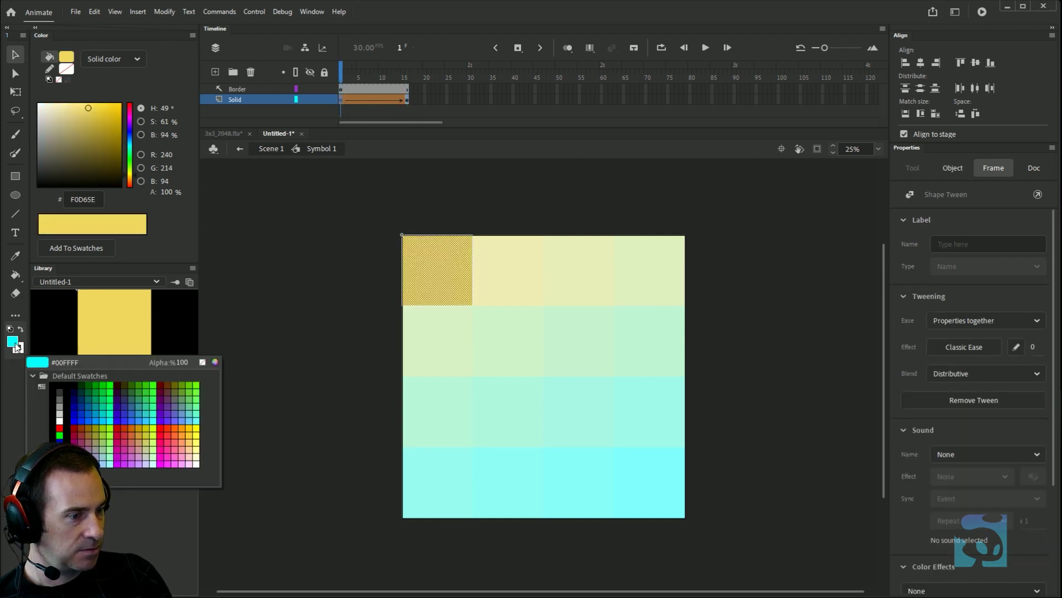
pyautogui.click(181, 451)
pyautogui.doubleClick(279, 307)
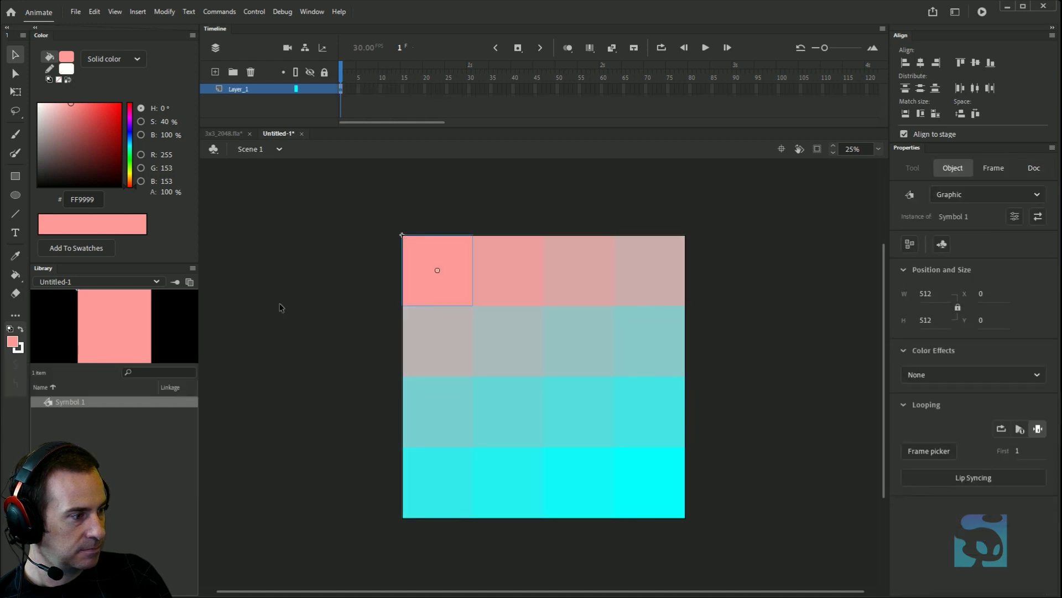
pyautogui.press('Escape')
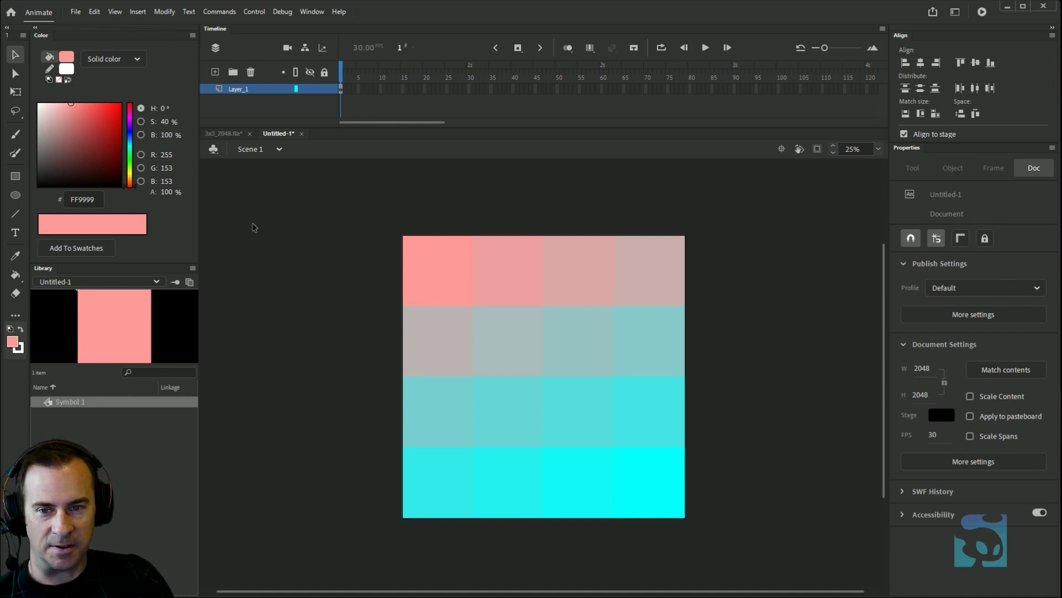
# - Open the save dialog for the unsaved 4x4 document and browse to Website > _2 2D FX > Lessons > 01_Intro_To_Animate
pyautogui.hotkey('ctrl', 's')
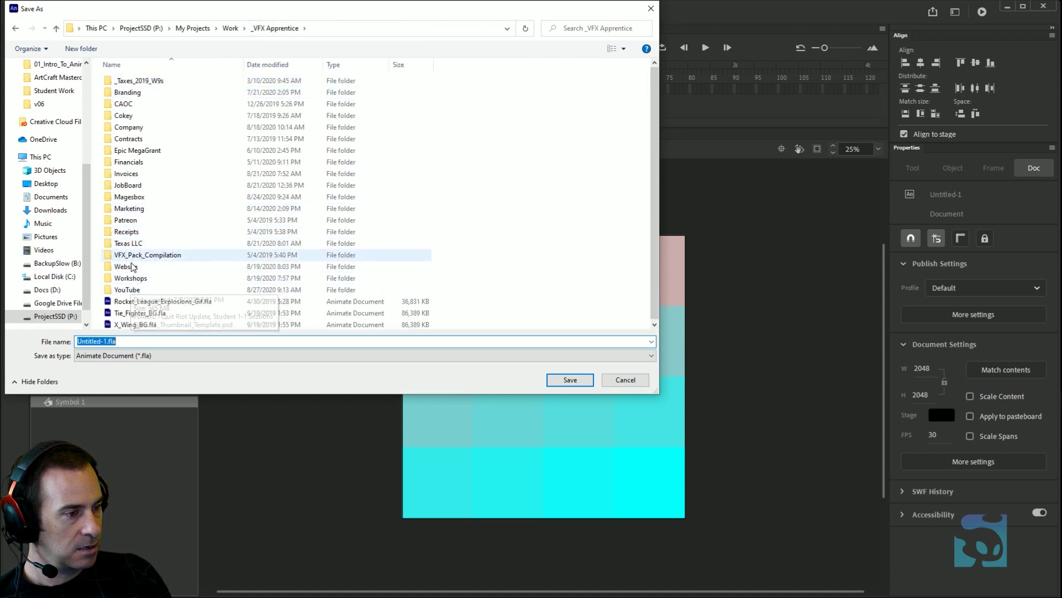
pyautogui.doubleClick(127, 266)
pyautogui.click(137, 94)
pyautogui.doubleClick(137, 94)
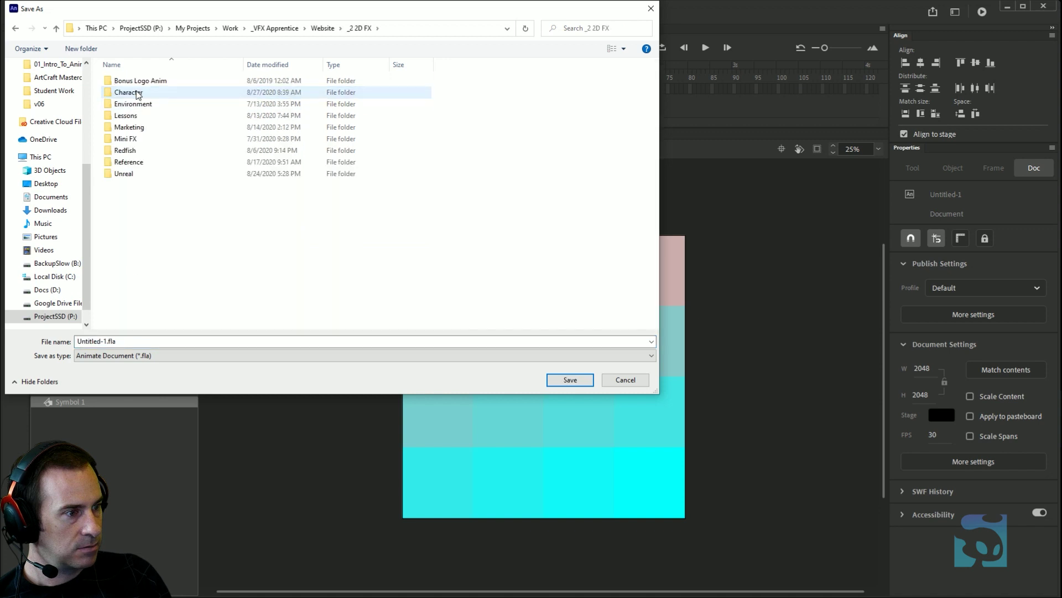
pyautogui.doubleClick(135, 115)
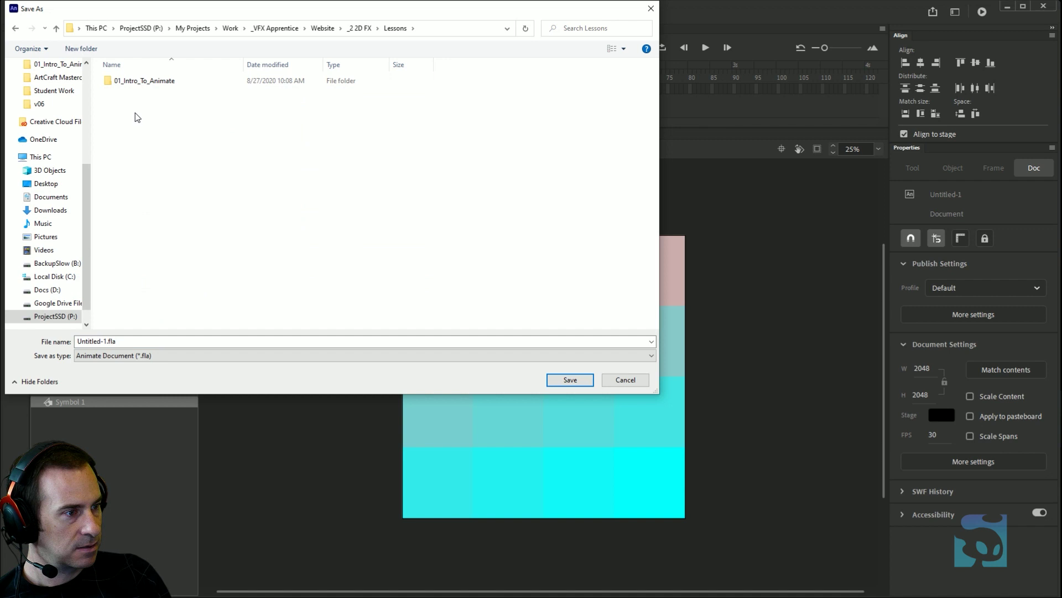
pyautogui.click(146, 81)
pyautogui.doubleClick(146, 81)
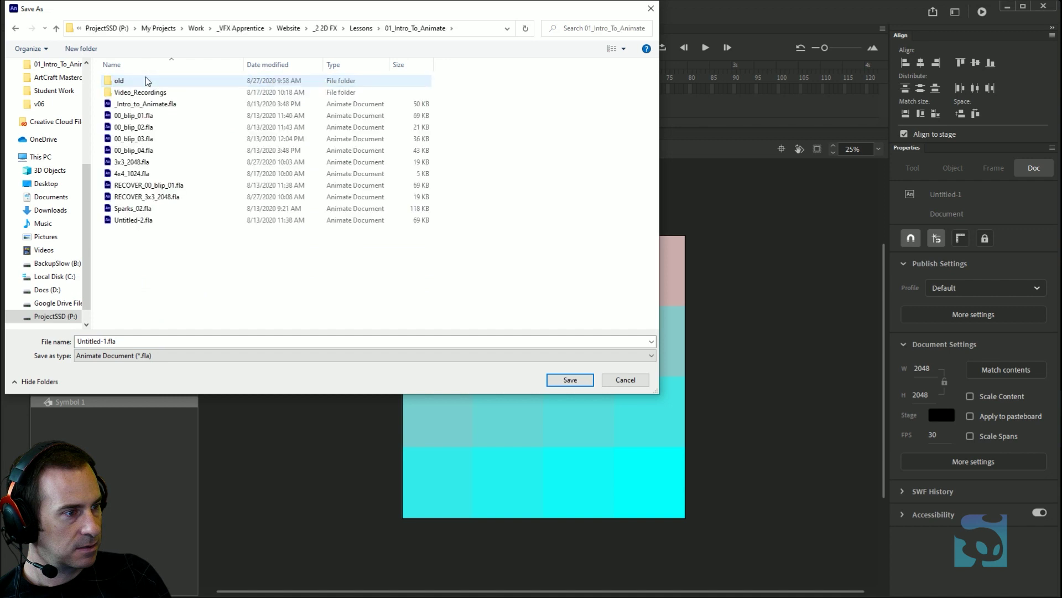
# - Save the document as 4x4_2048.fla, basing the file name on the existing 4x4_1024.fla
pyautogui.click(132, 174)
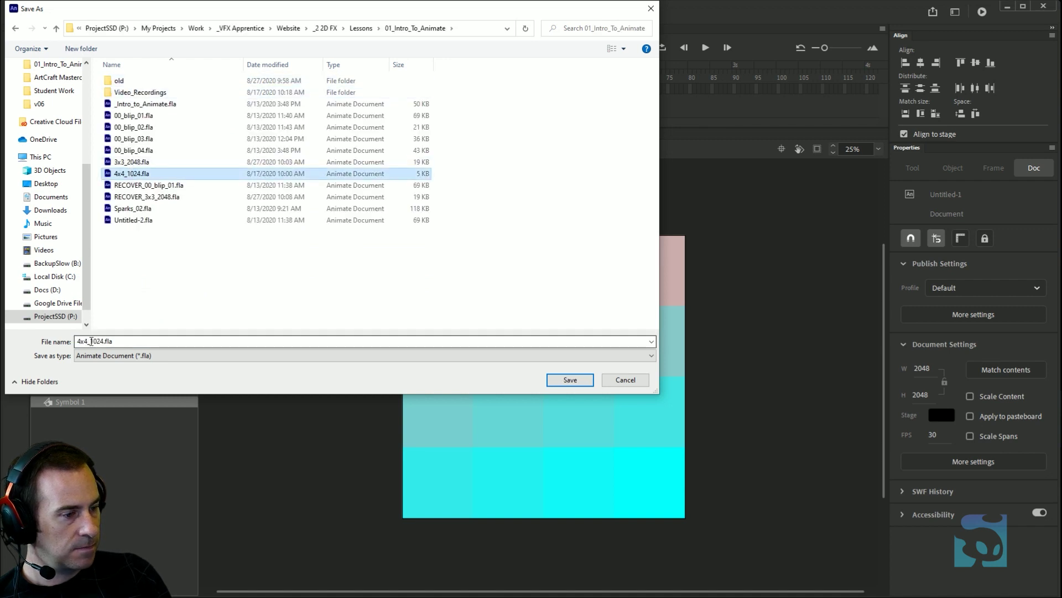
pyautogui.doubleClick(88, 341)
pyautogui.moveTo(103, 340); pyautogui.dragTo(89, 340)
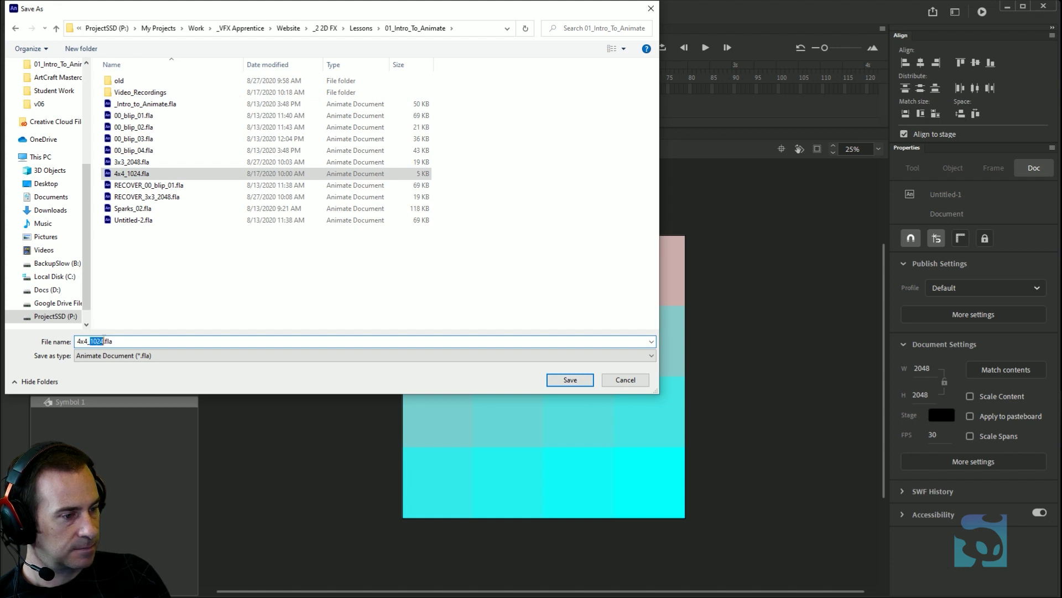
pyautogui.write('2048')
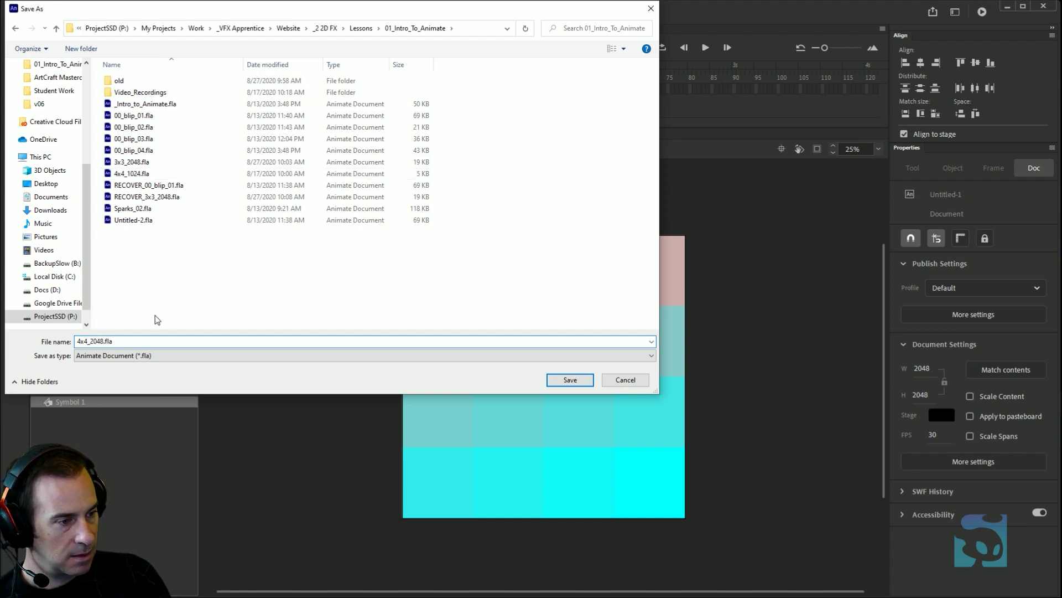
pyautogui.click(575, 379)
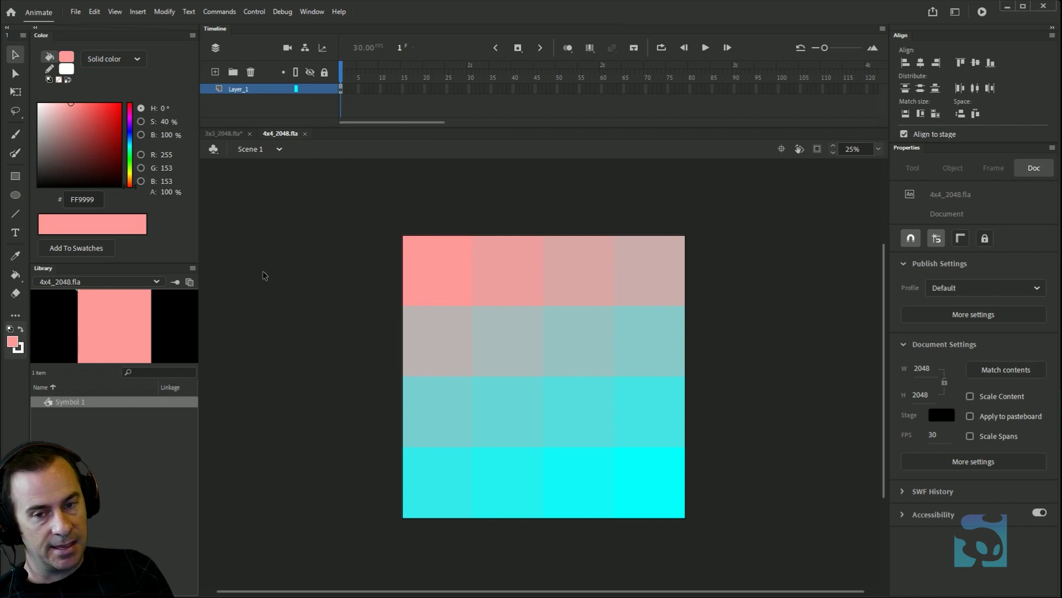
# - Create a new 2048 by 2048 px ActionScript 3.0 document at 30 fps and set its stage width to 1024 px
pyautogui.click(76, 11)
pyautogui.press('Escape')
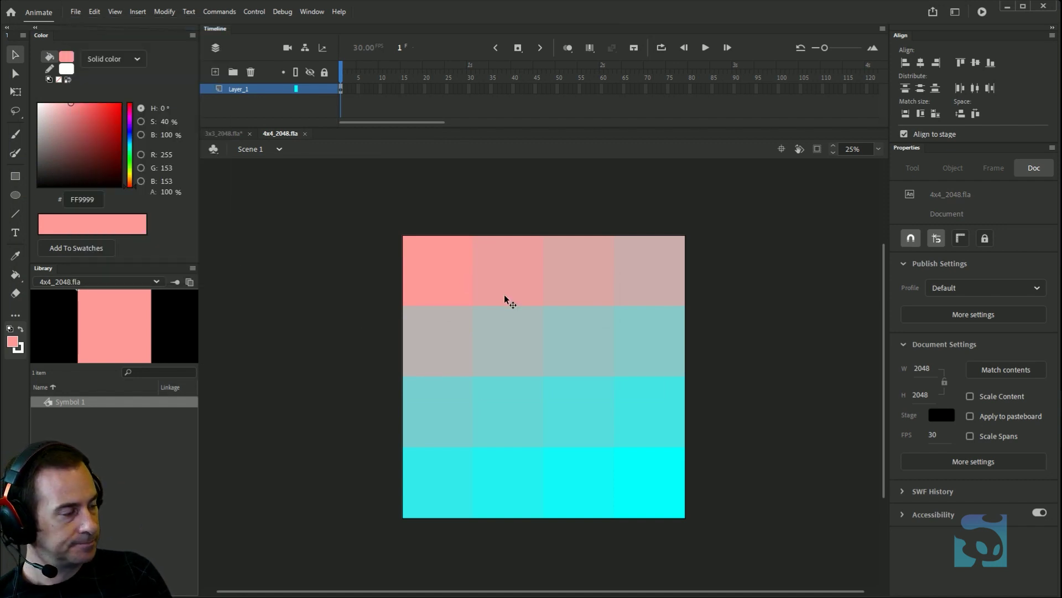
pyautogui.hotkey('ctrl', 'Return')
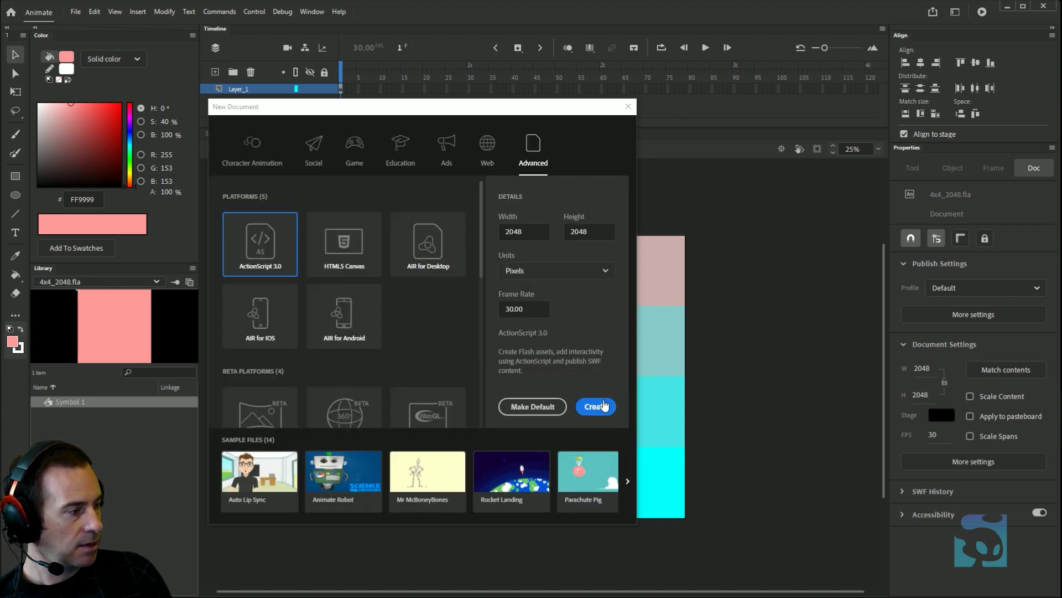
pyautogui.click(596, 408)
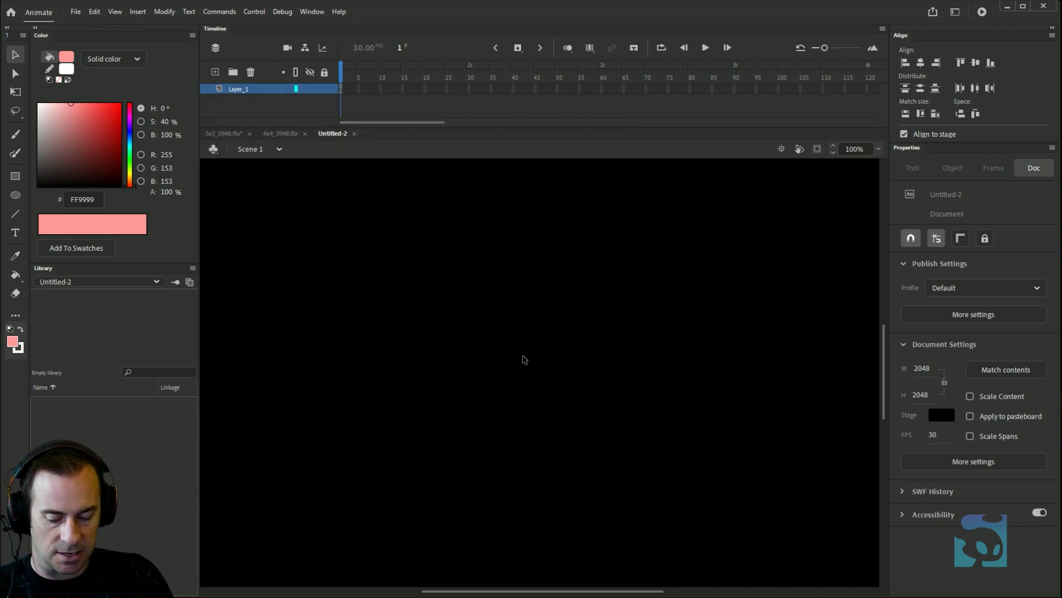
pyautogui.hotkey('ctrl', '-')
pyautogui.hotkey('ctrl', '-')
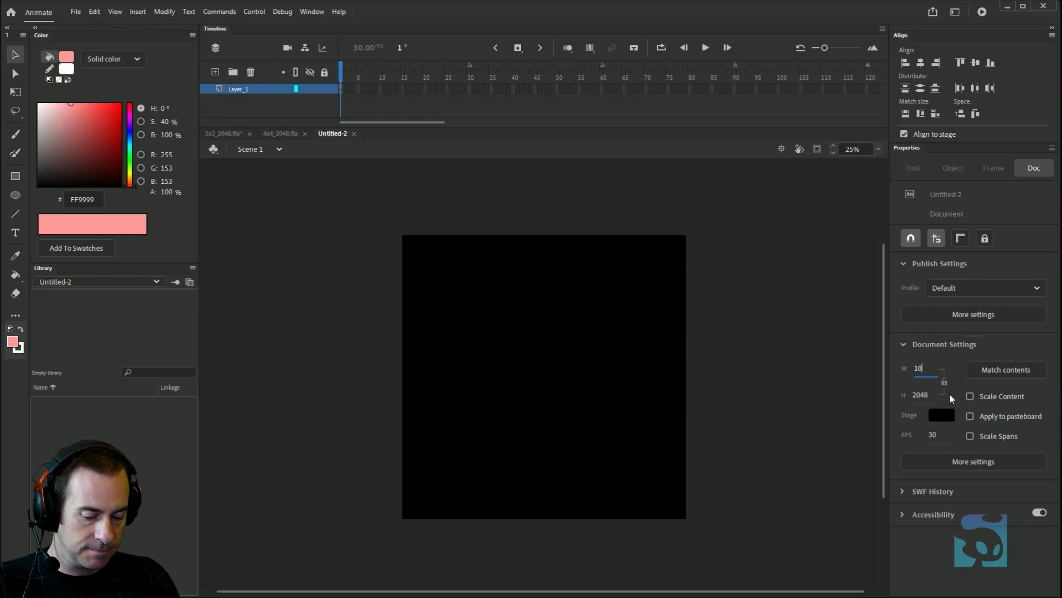
pyautogui.write('1024')
pyautogui.press('Return')
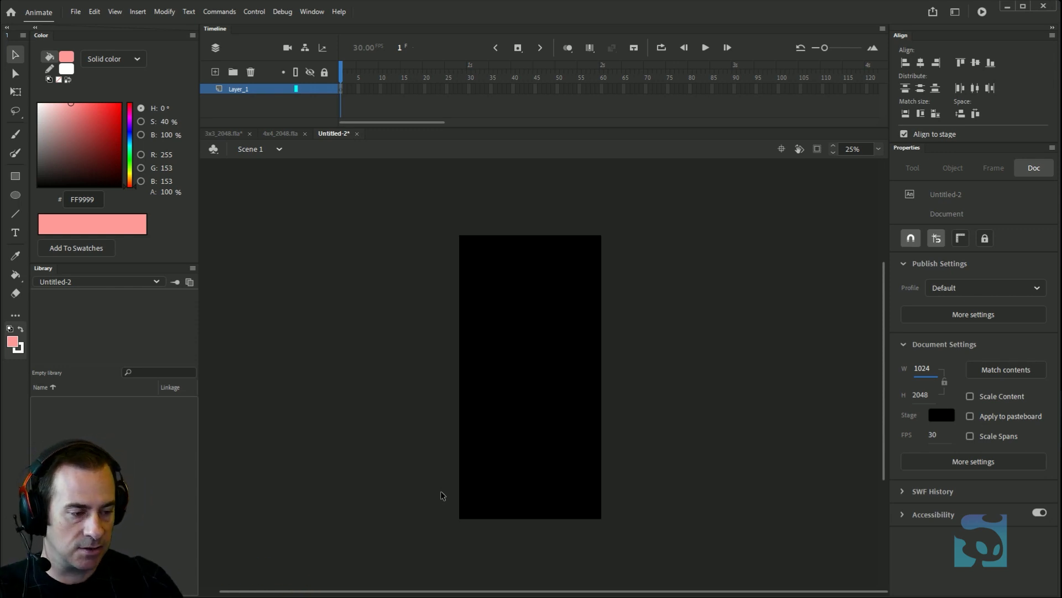
pyautogui.click(339, 254)
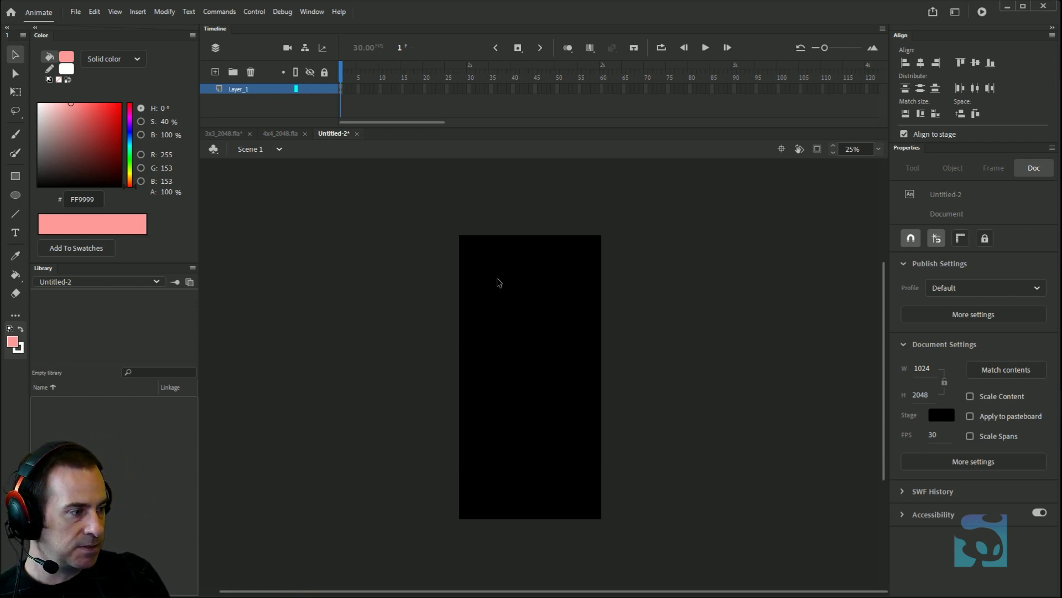
# - Draw a rectangle about 1001 by 296 px across the top of the stage and select its fill and stroke
pyautogui.press('r')
pyautogui.moveTo(462, 237)
pyautogui.mouseDown()
pyautogui.moveTo(560, 280)
pyautogui.moveTo(600, 276)
pyautogui.mouseUp()
pyautogui.press('v')
pyautogui.doubleClick(563, 253)
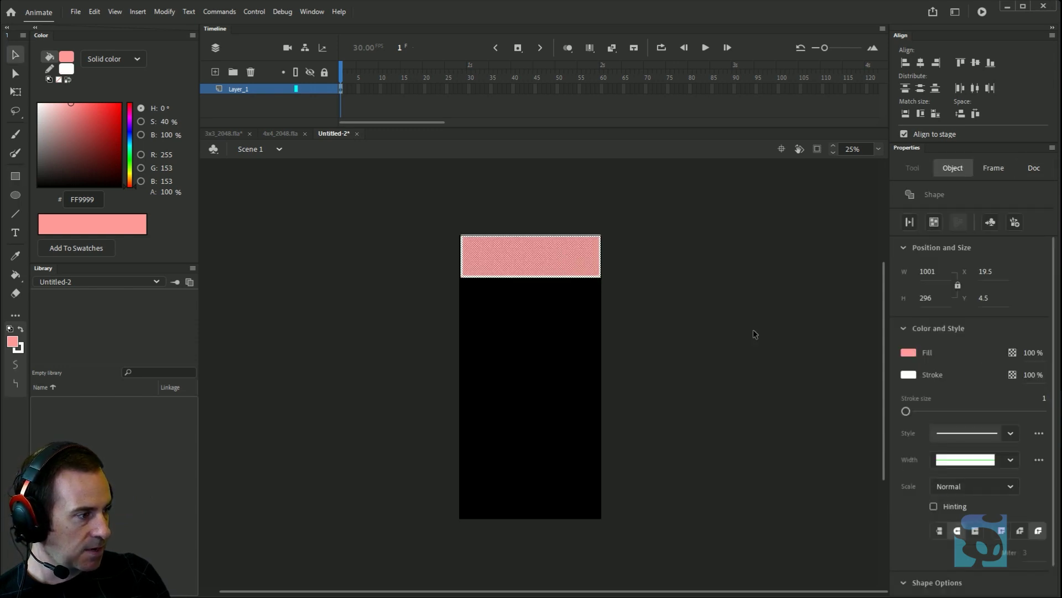
# - Set the rectangle's width to 1024 px and its height to 256 px
pyautogui.click(935, 272)
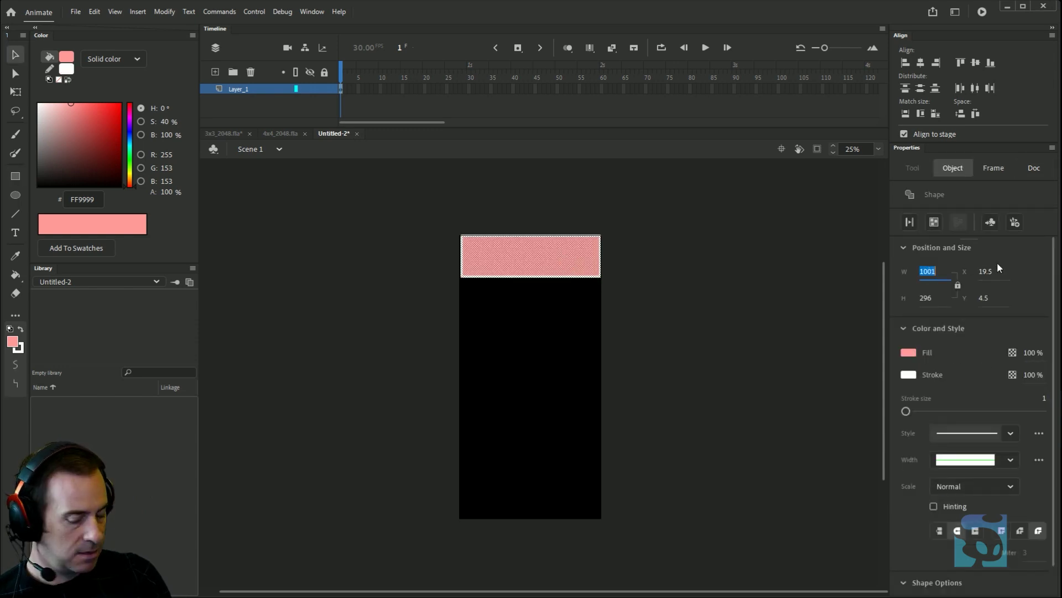
pyautogui.write('1024')
pyautogui.press('Return')
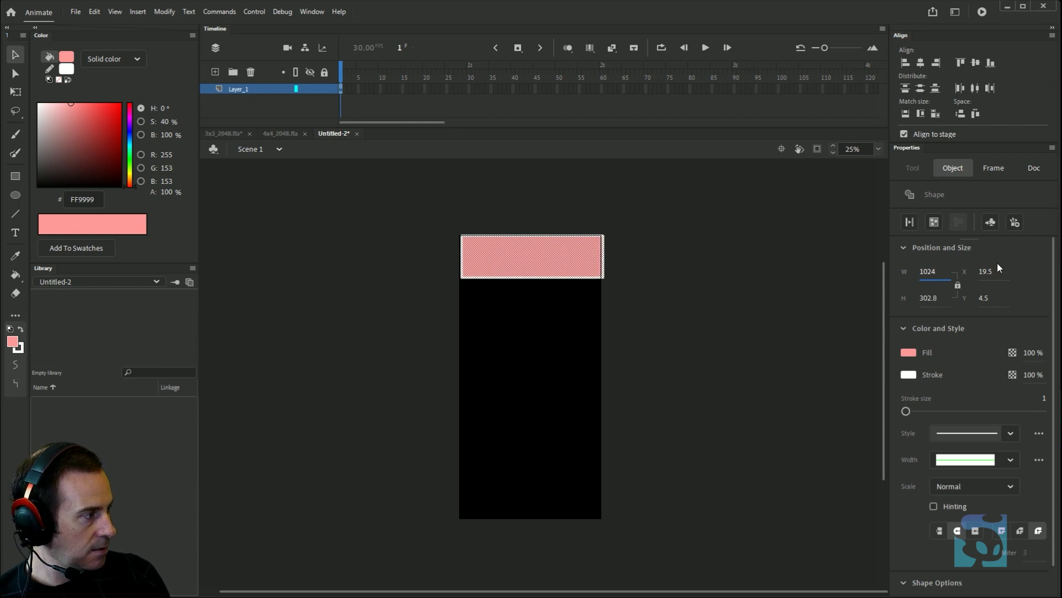
pyautogui.click(929, 299)
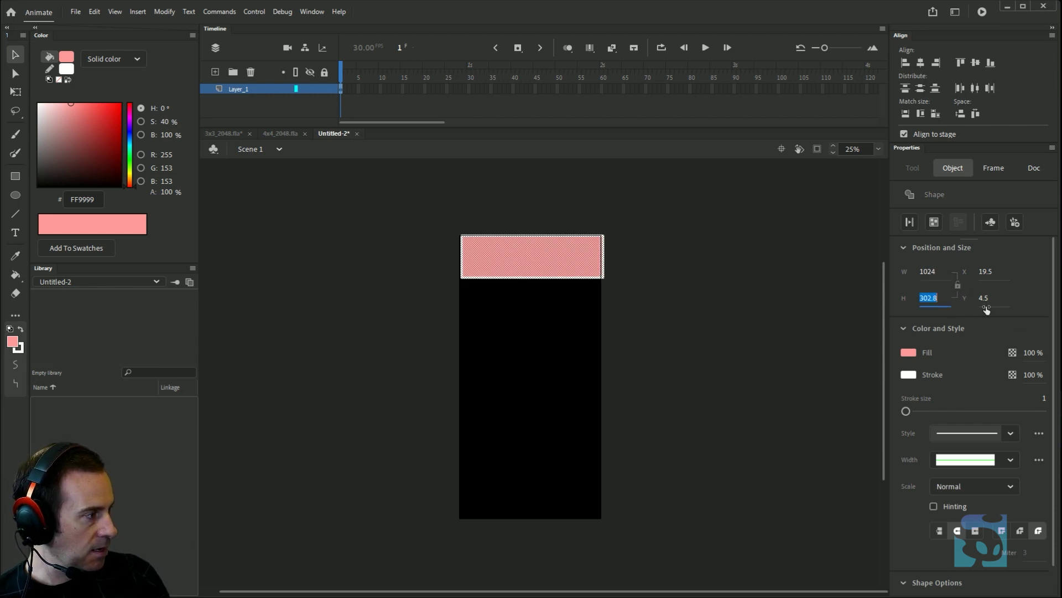
pyautogui.write('256')
pyautogui.press('Return')
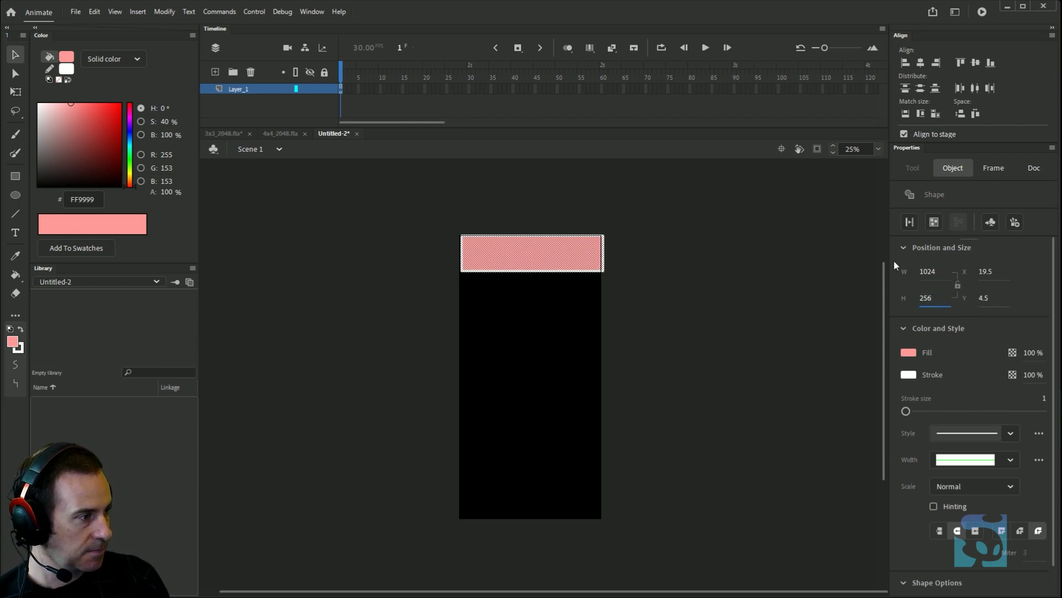
# - Align the rectangle to the stage's top-left corner and convert it to a graphic symbol named Symbol 1
pyautogui.click(905, 63)
pyautogui.click(966, 63)
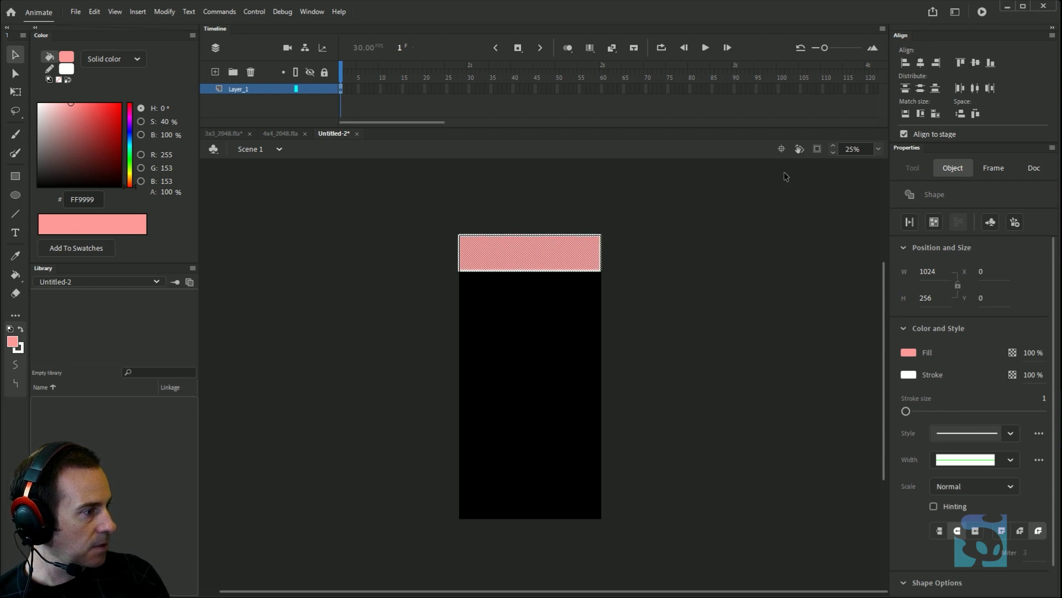
pyautogui.press('F8')
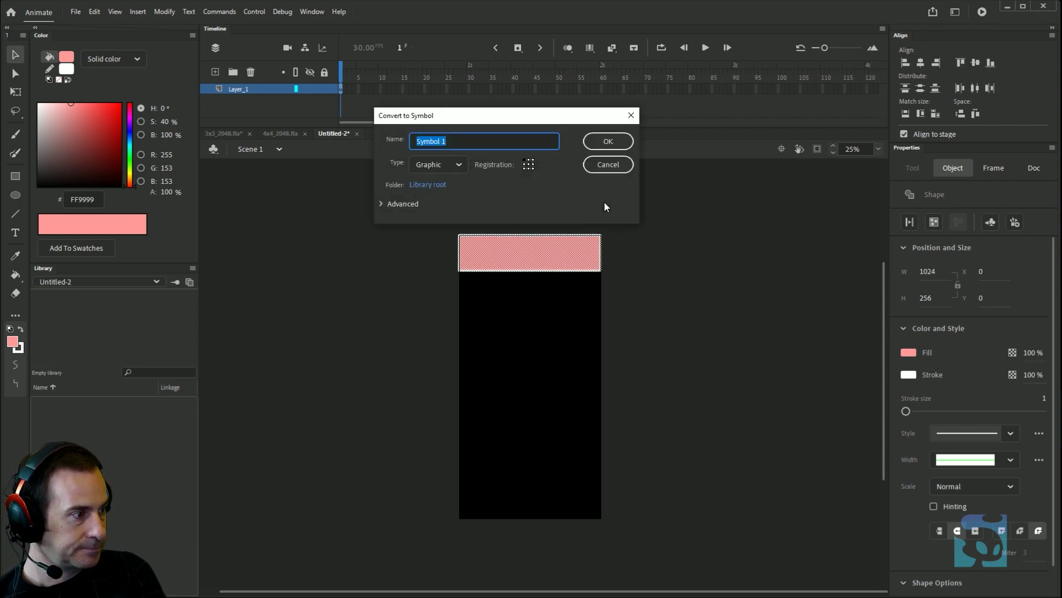
pyautogui.press('Return')
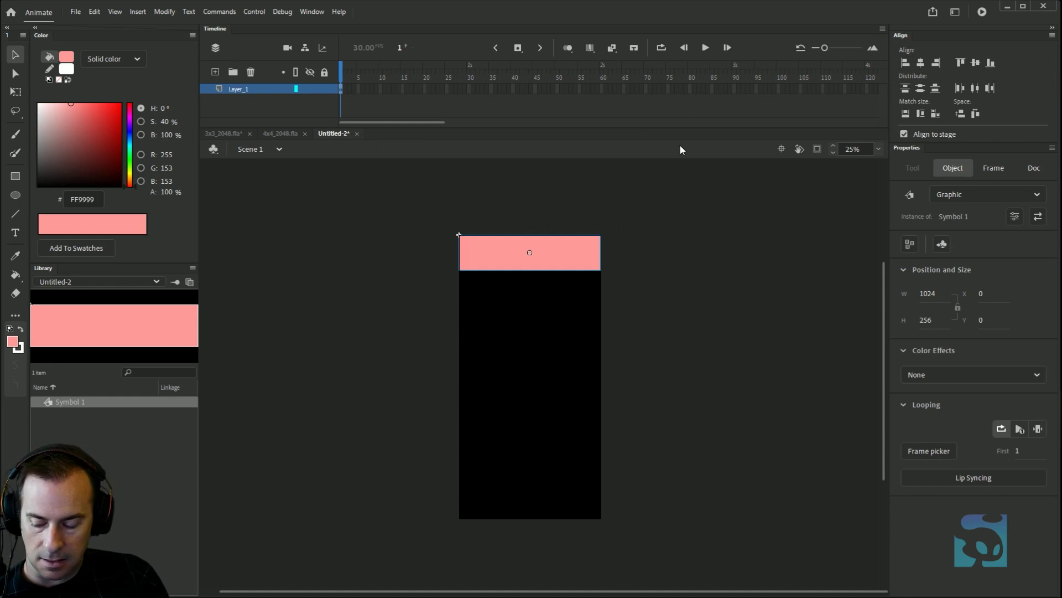
# - Duplicate the bar three times and stack the copies directly beneath it to fill the upper half of the stage
pyautogui.click(536, 272)
pyautogui.hotkey('ctrl', 'v')
pyautogui.moveTo(514, 361); pyautogui.dragTo(506, 288)
pyautogui.click(503, 311)
pyautogui.hotkey('ctrl', 'v')
pyautogui.moveTo(490, 360); pyautogui.dragTo(482, 320)
pyautogui.hotkey('ctrl', 'v')
pyautogui.moveTo(508, 376); pyautogui.dragTo(493, 363)
# - Duplicate the four bars into the lower half of the stage at Y 1024 and set all eight instances to single-frame looping
pyautogui.moveTo(638, 187); pyautogui.dragTo(469, 405)
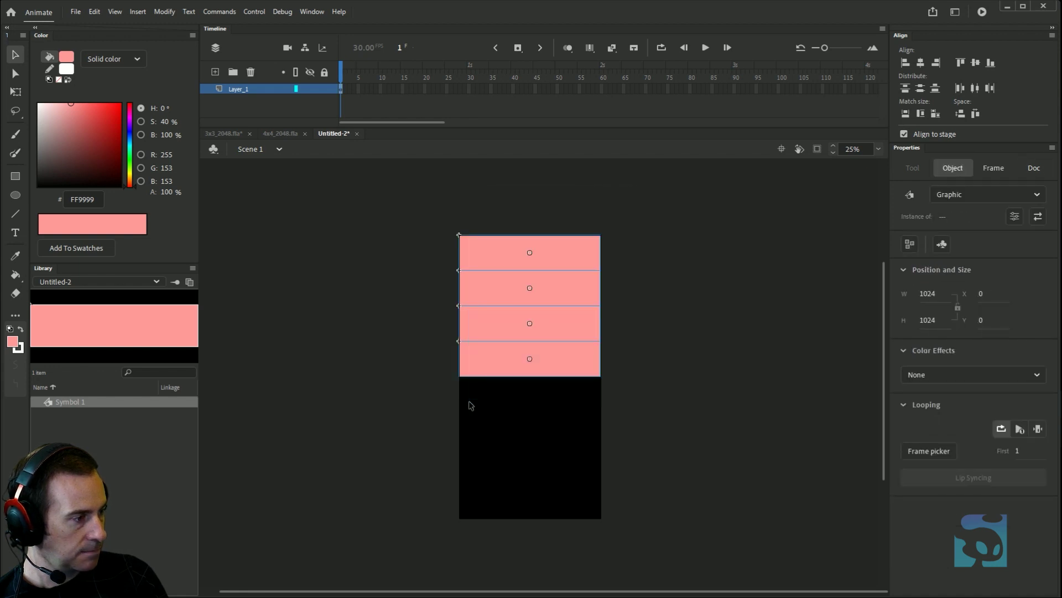
pyautogui.hotkey('ctrl', 'c')
pyautogui.hotkey('ctrl', 'v')
pyautogui.moveTo(490, 325); pyautogui.dragTo(474, 390)
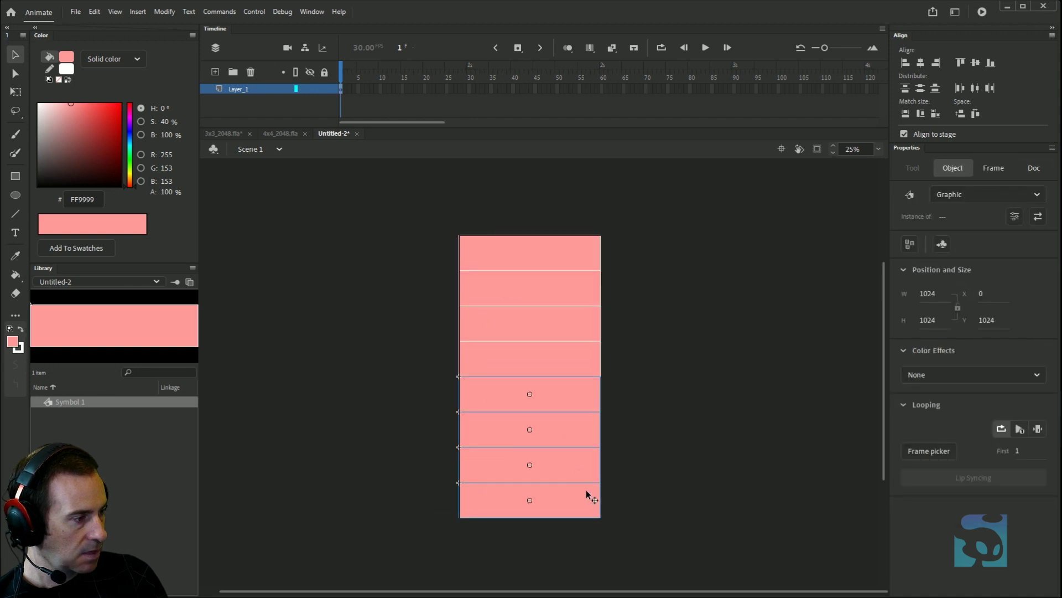
pyautogui.moveTo(643, 530); pyautogui.dragTo(514, 191)
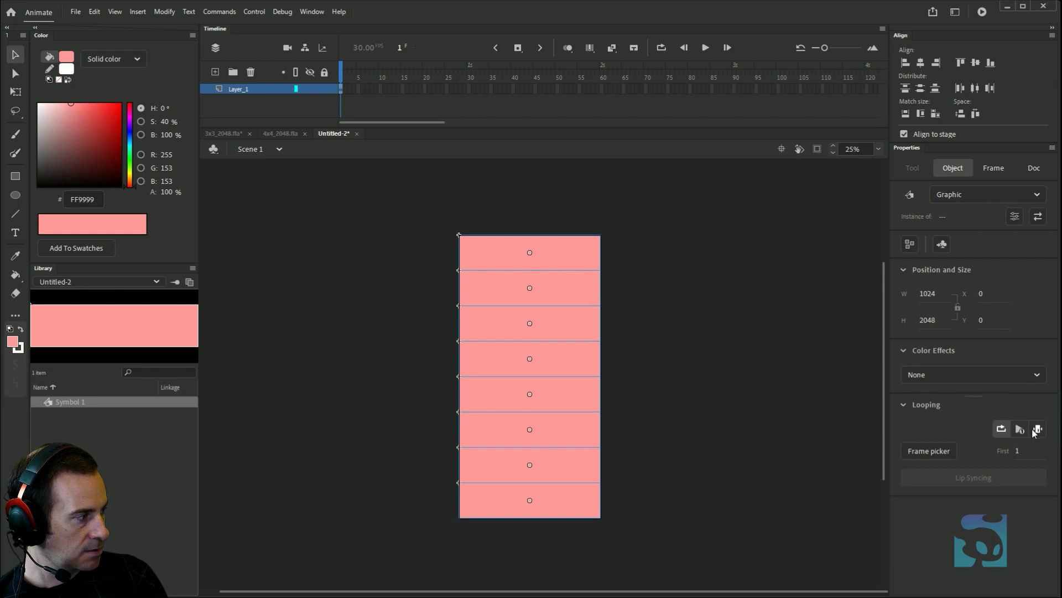
pyautogui.click(1036, 430)
# - Inside the top bar's symbol, extend Layer_1 to frame 8
pyautogui.doubleClick(500, 249)
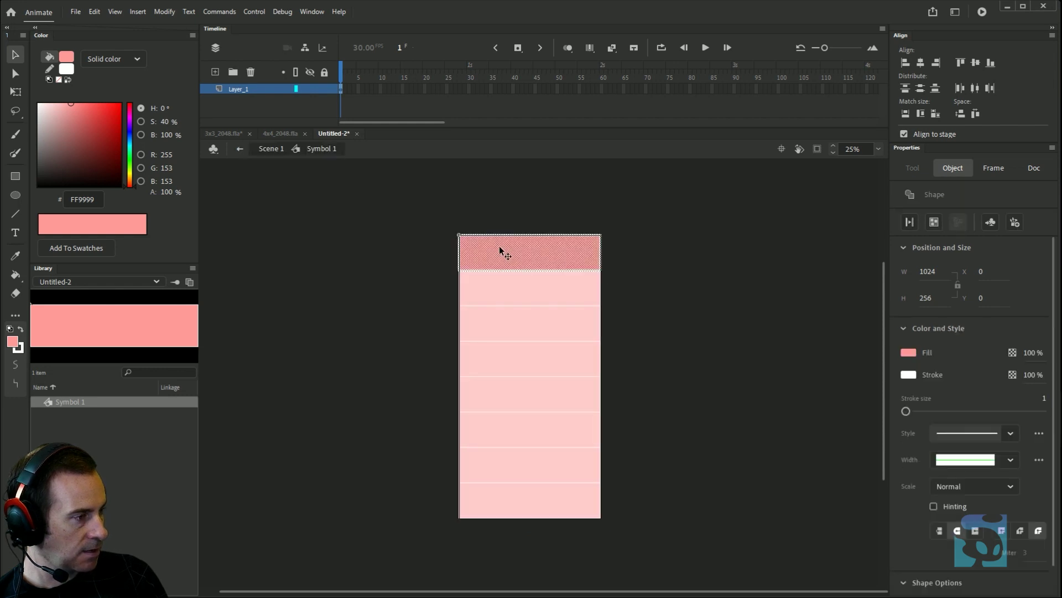
pyautogui.click(465, 203)
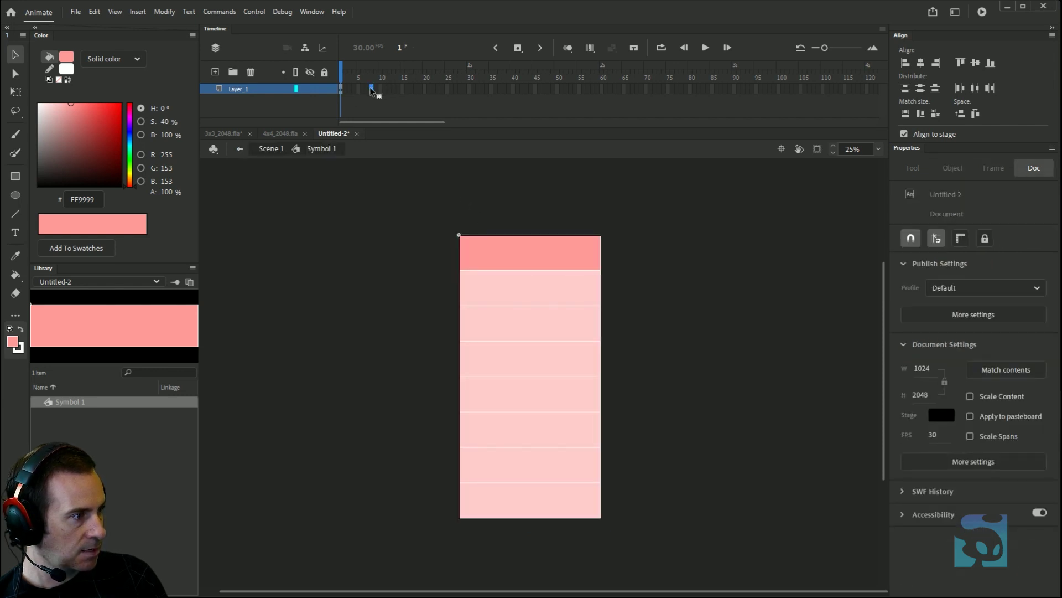
pyautogui.click(371, 89)
pyautogui.press('F5')
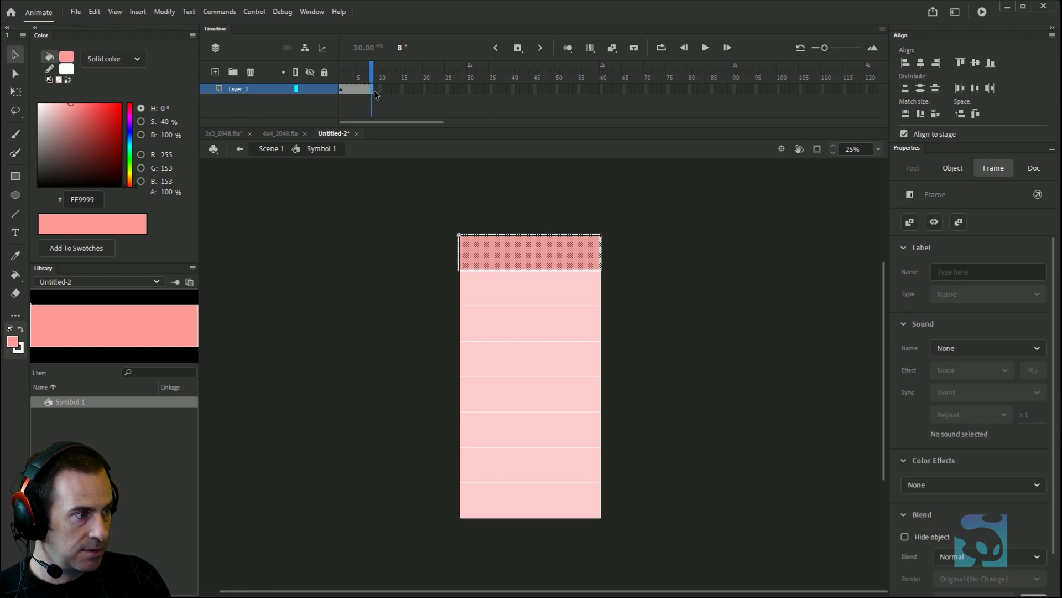
# - Move the bar's fill in place onto a new layer and put that layer beneath Layer_1
pyautogui.click(518, 241)
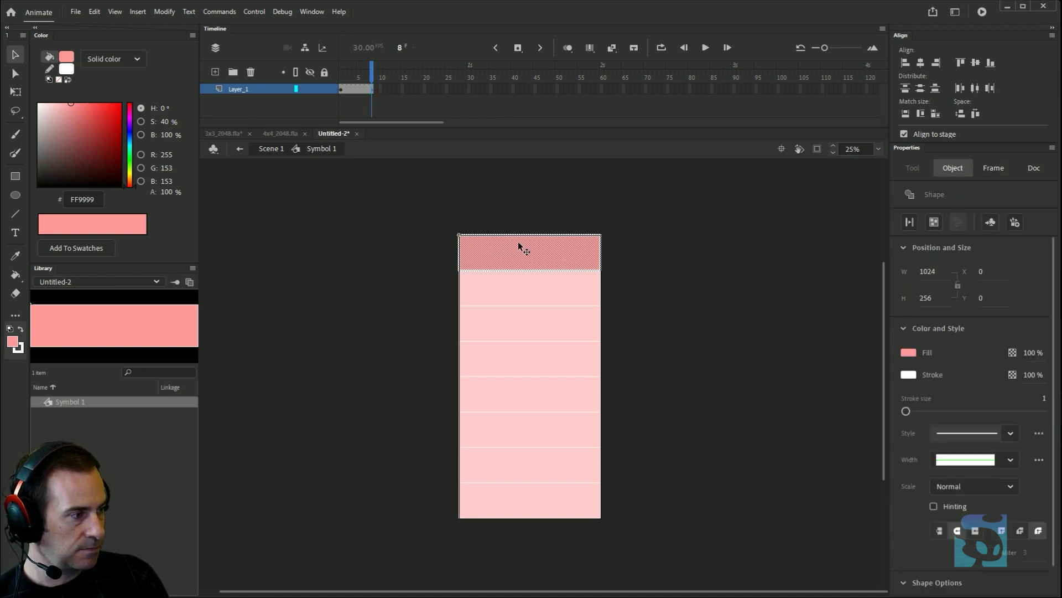
pyautogui.click(509, 250)
pyautogui.hotkey('ctrl', 'a')
pyautogui.press('Delete')
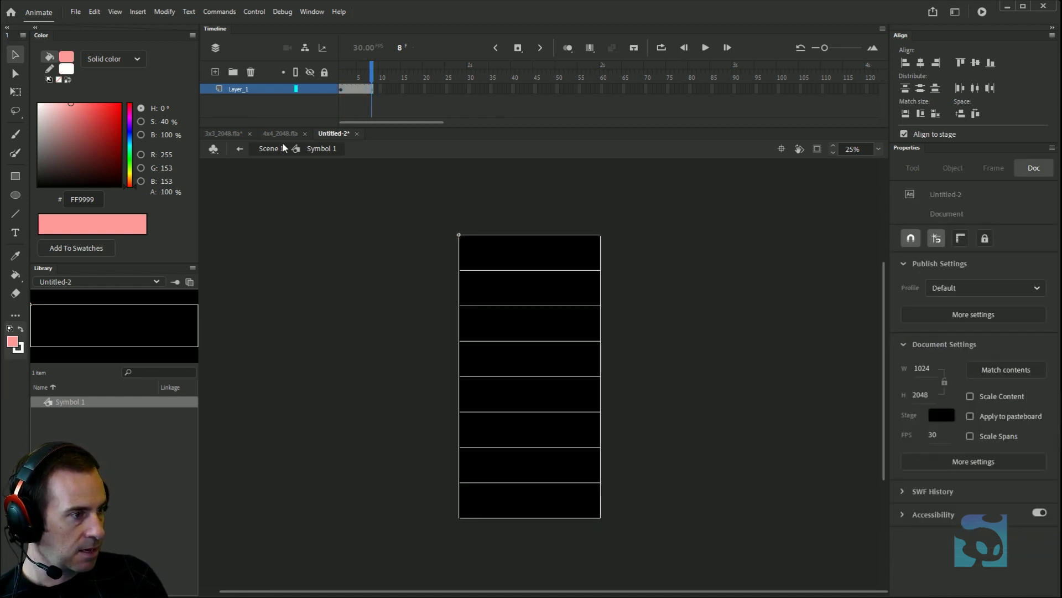
pyautogui.click(215, 72)
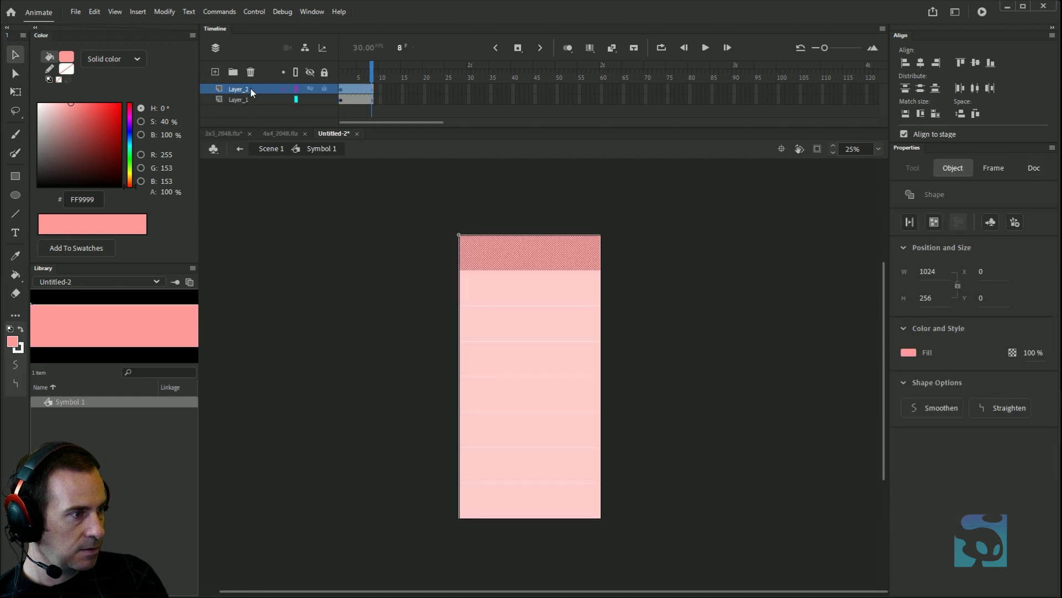
pyautogui.hotkey('ctrl', 'shift', 'v')
pyautogui.moveTo(244, 90); pyautogui.dragTo(240, 103)
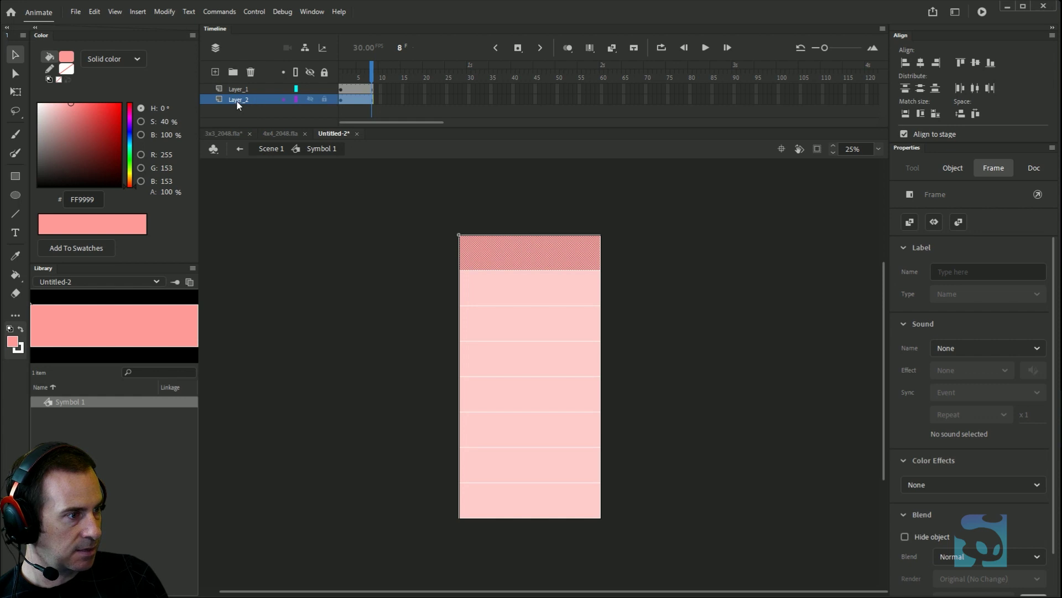
# - Rename the fill's layer to Solid and Layer_1 to Outline
pyautogui.doubleClick(247, 104)
pyautogui.write('Solid')
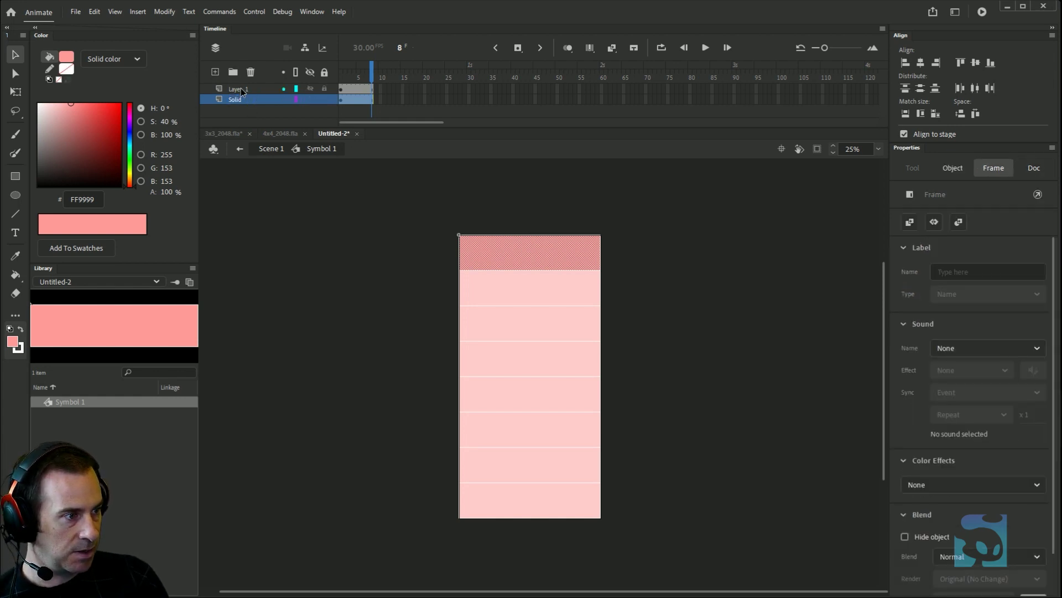
pyautogui.doubleClick(240, 88)
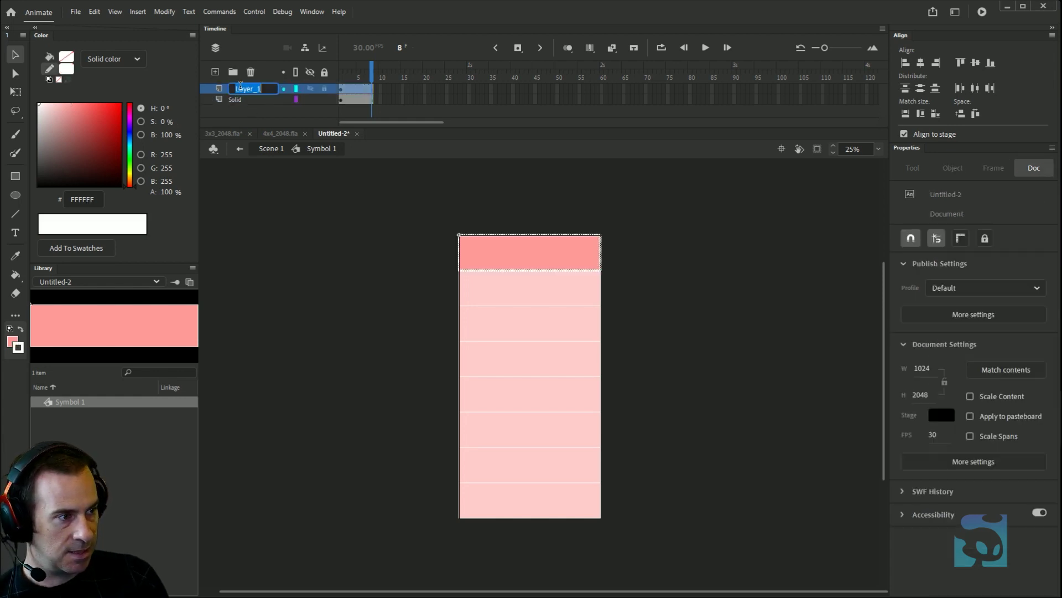
pyautogui.write('Outline')
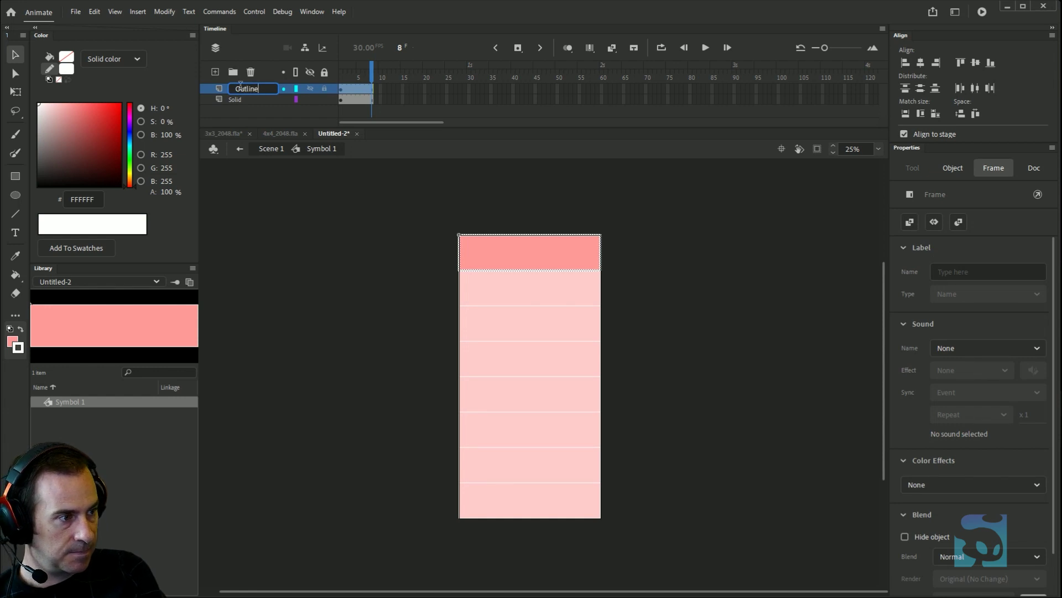
# - Confirm the Outline layer name, make Outline a guide layer inside the symbol, and return to the main scene
pyautogui.press('Return')
pyautogui.moveTo(240, 87); pyautogui.dragTo(238, 108)
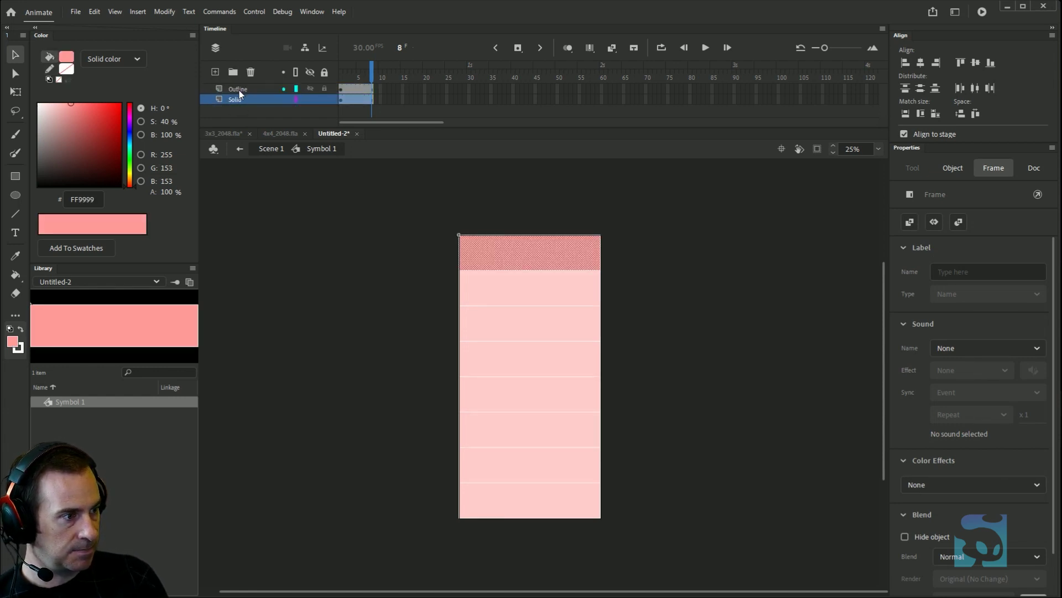
pyautogui.rightClick(228, 84)
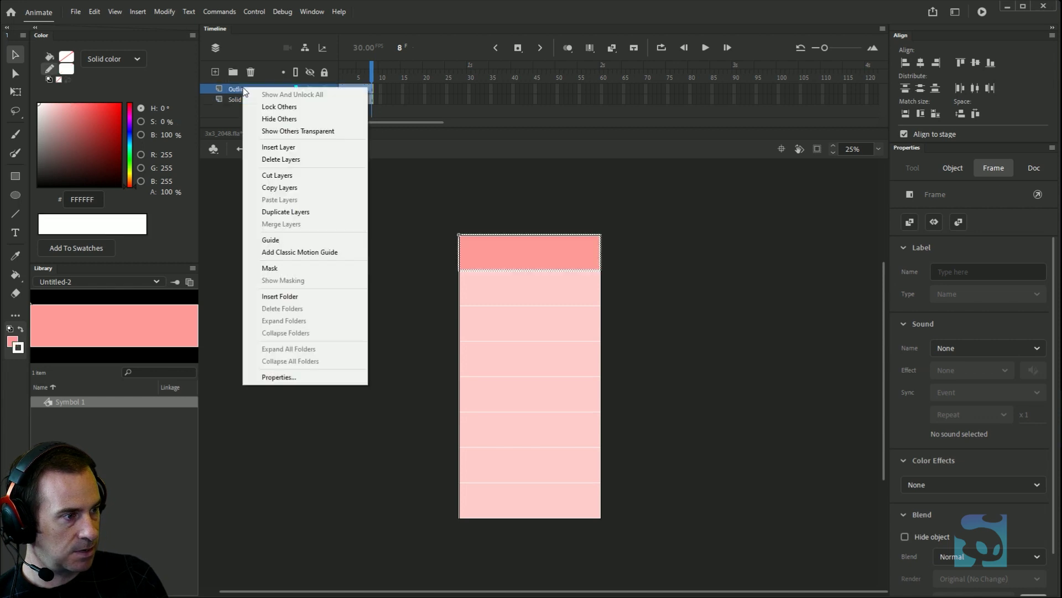
pyautogui.click(280, 238)
pyautogui.doubleClick(384, 228)
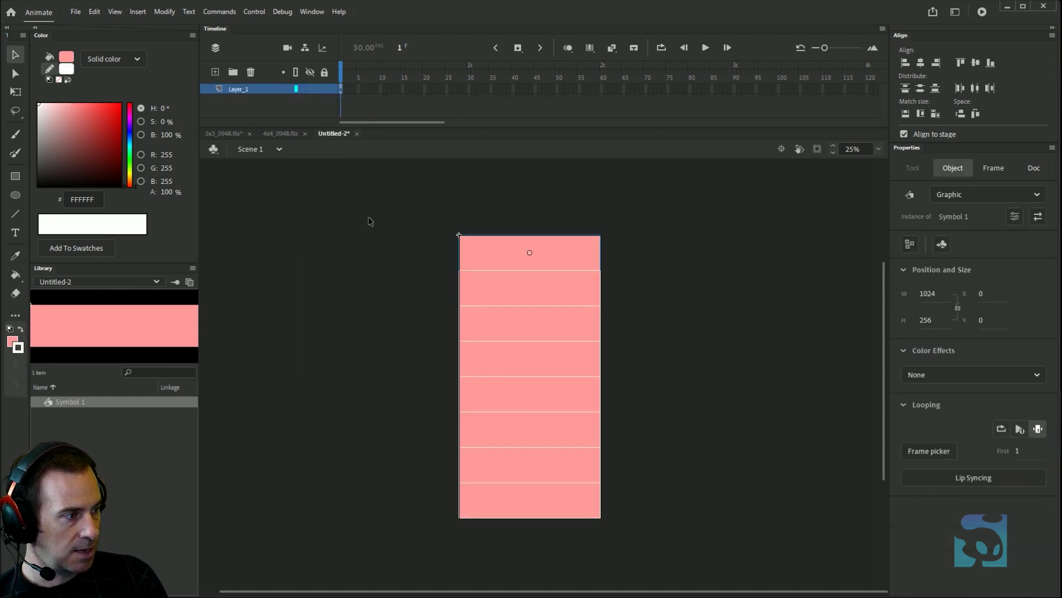
pyautogui.click(371, 230)
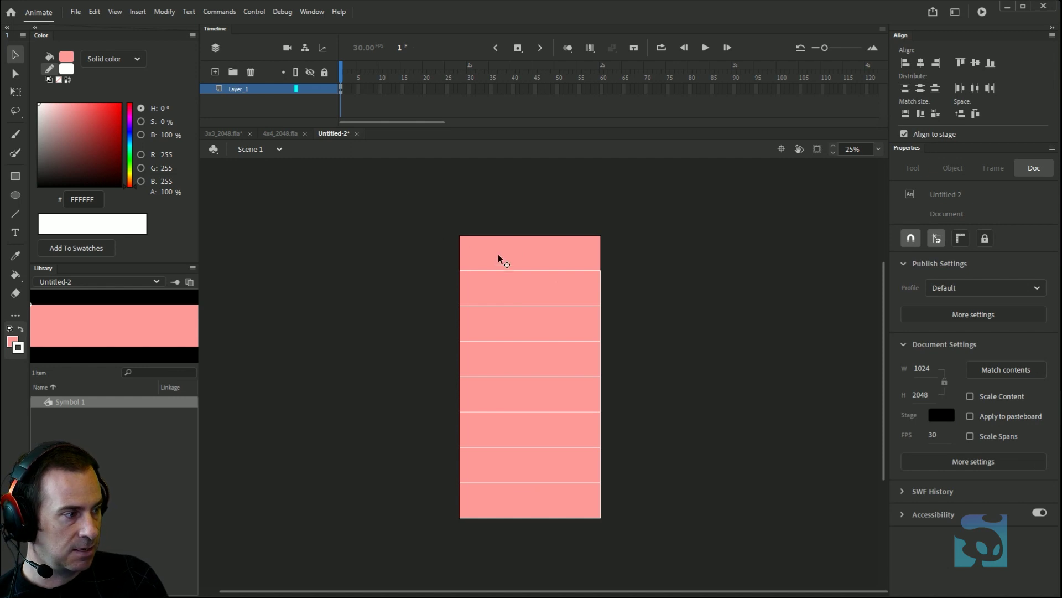
# - Open the second bar's symbol, toggle the Outline layer's visibility, and return to the scene to check how the bars look without outlines
pyautogui.click(488, 244)
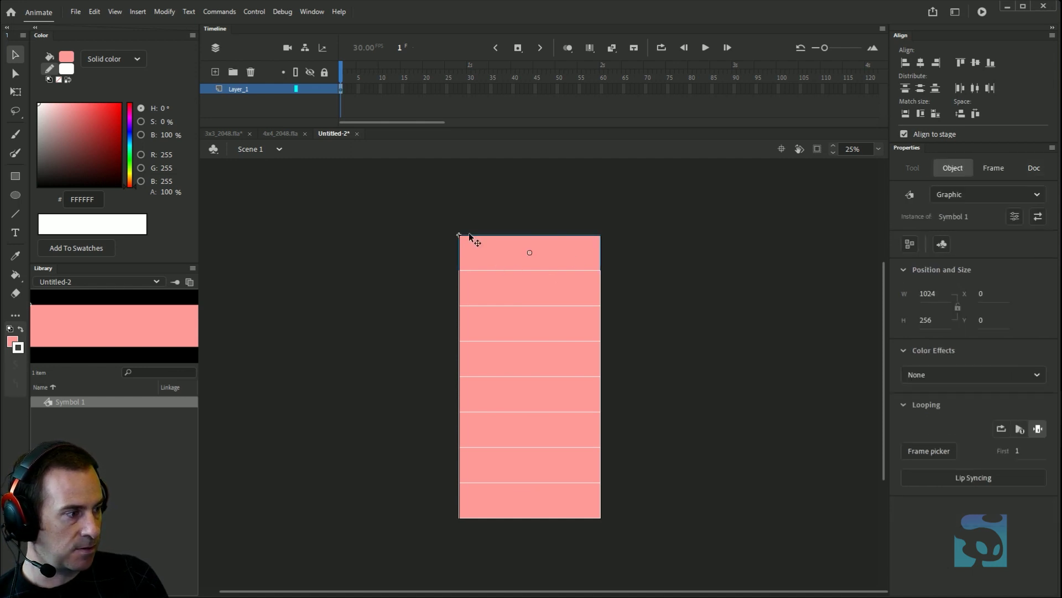
pyautogui.doubleClick(546, 288)
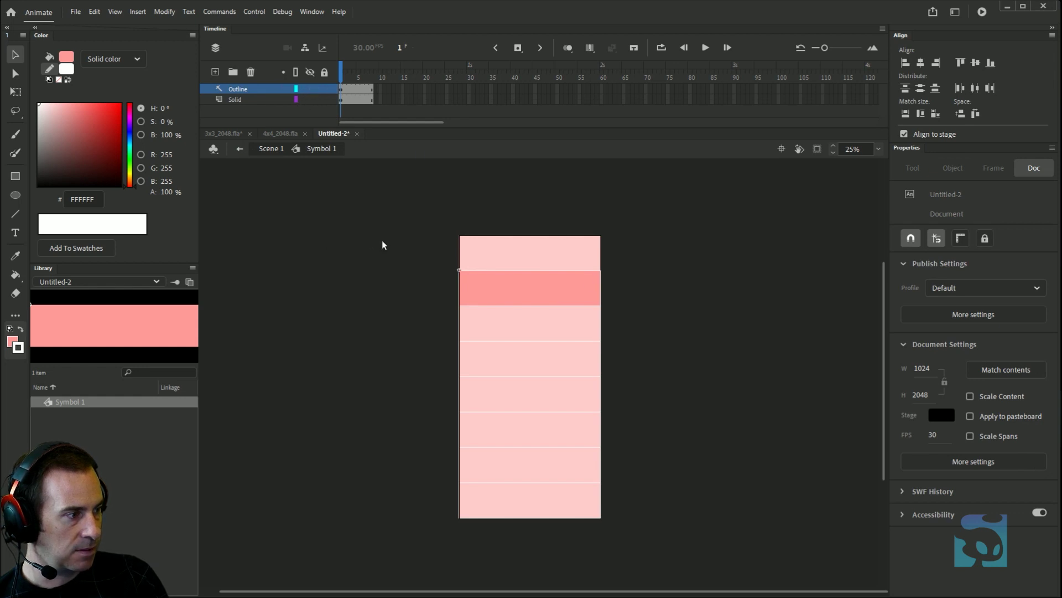
pyautogui.doubleClick(300, 270)
pyautogui.click(300, 266)
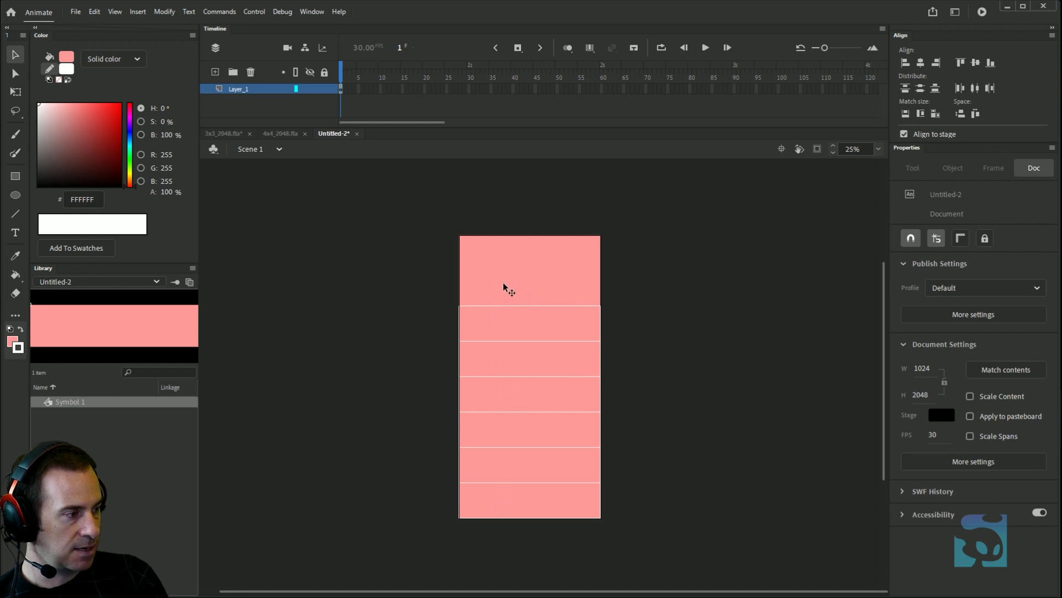
pyautogui.doubleClick(503, 282)
pyautogui.click(310, 88)
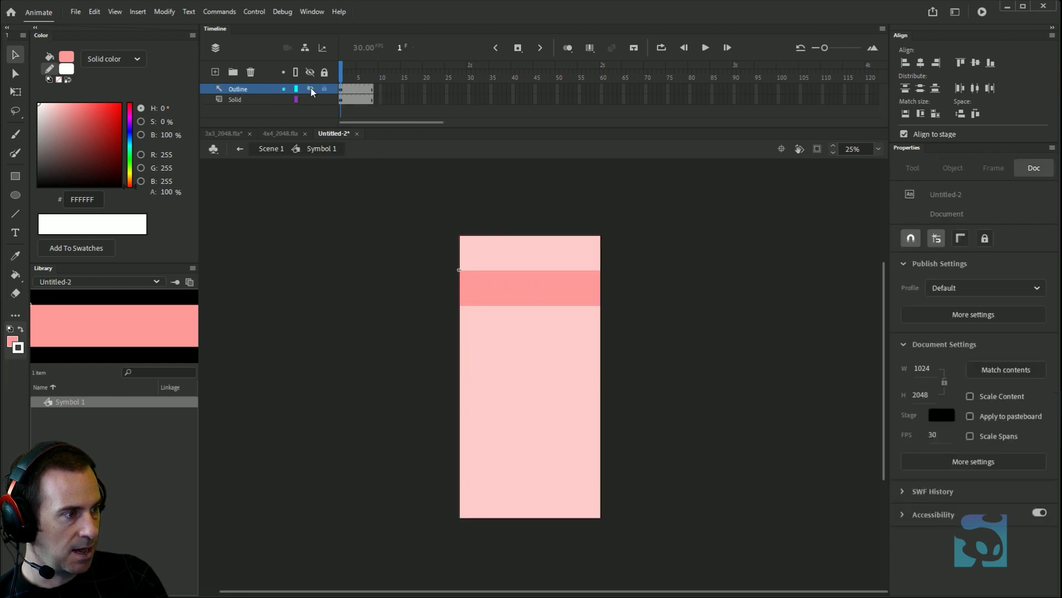
pyautogui.doubleClick(280, 256)
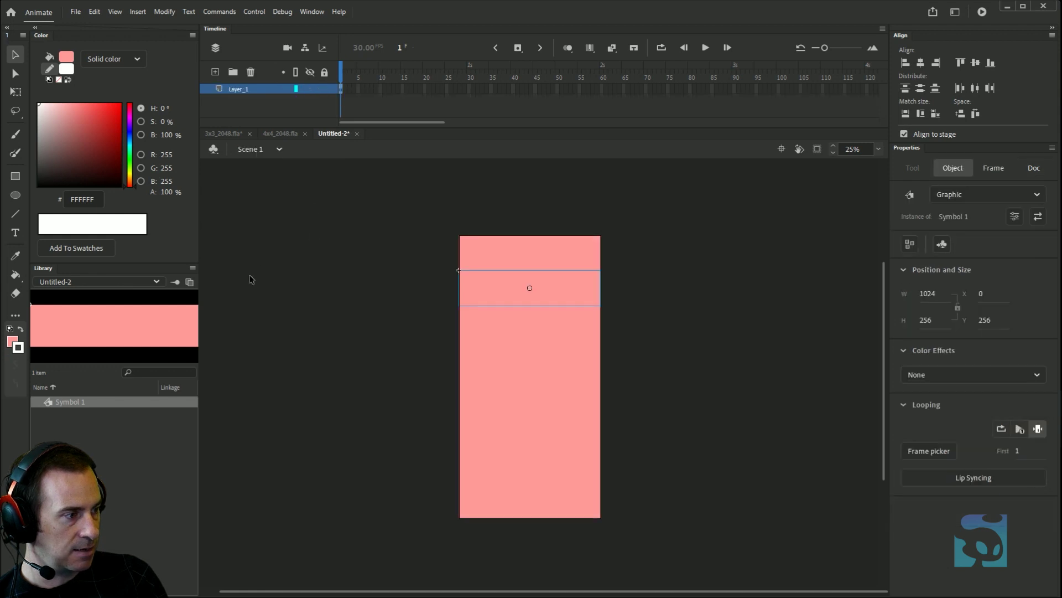
pyautogui.click(382, 334)
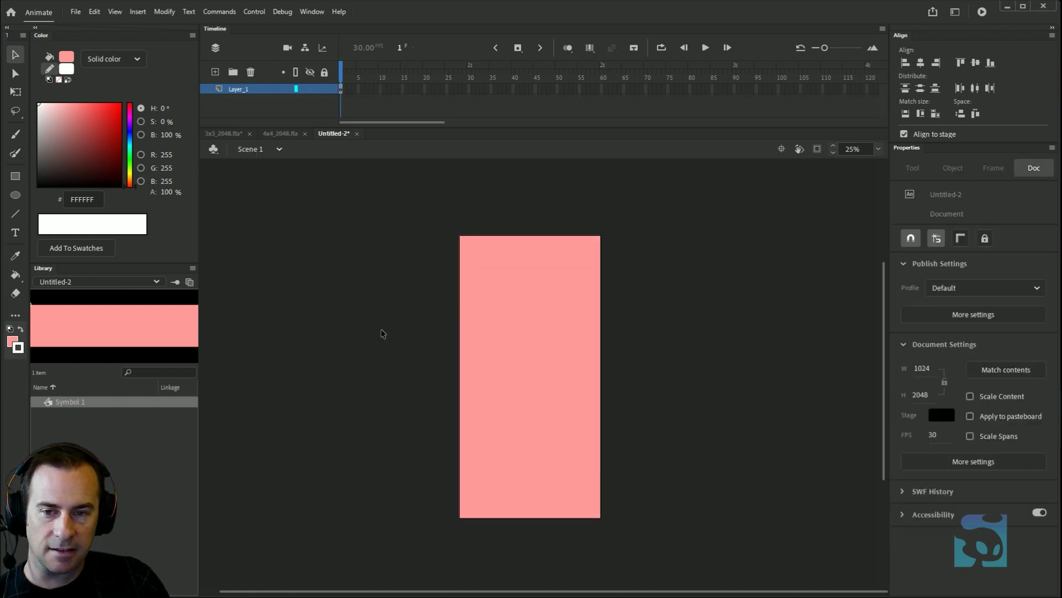
# - Inside the top bar's symbol, add a keyframe at frame 8 of the Solid layer and recolour its fill purple, A658D8
pyautogui.click(502, 247)
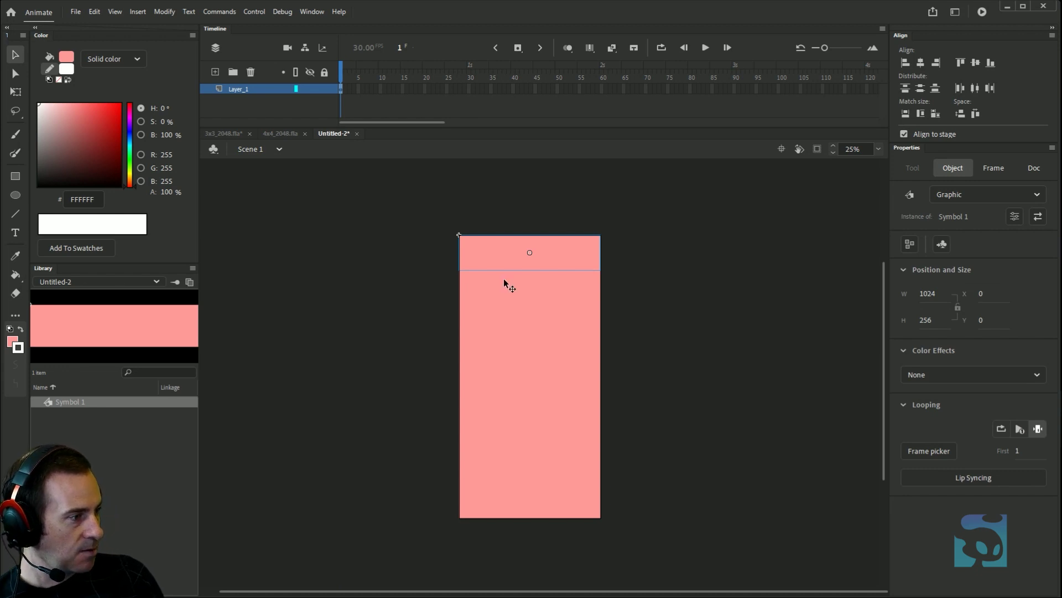
pyautogui.doubleClick(498, 247)
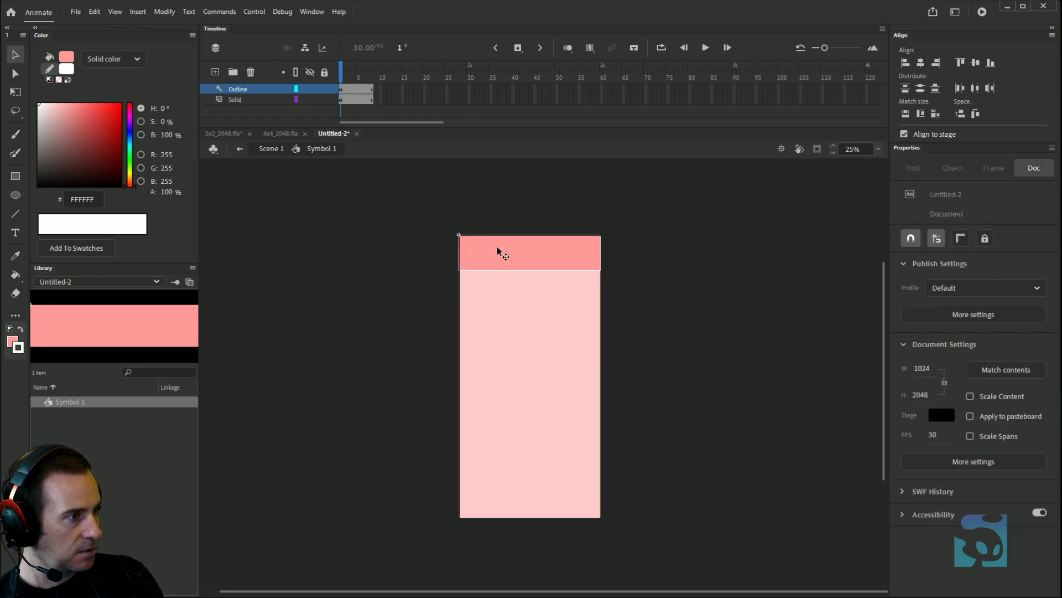
pyautogui.click(373, 99)
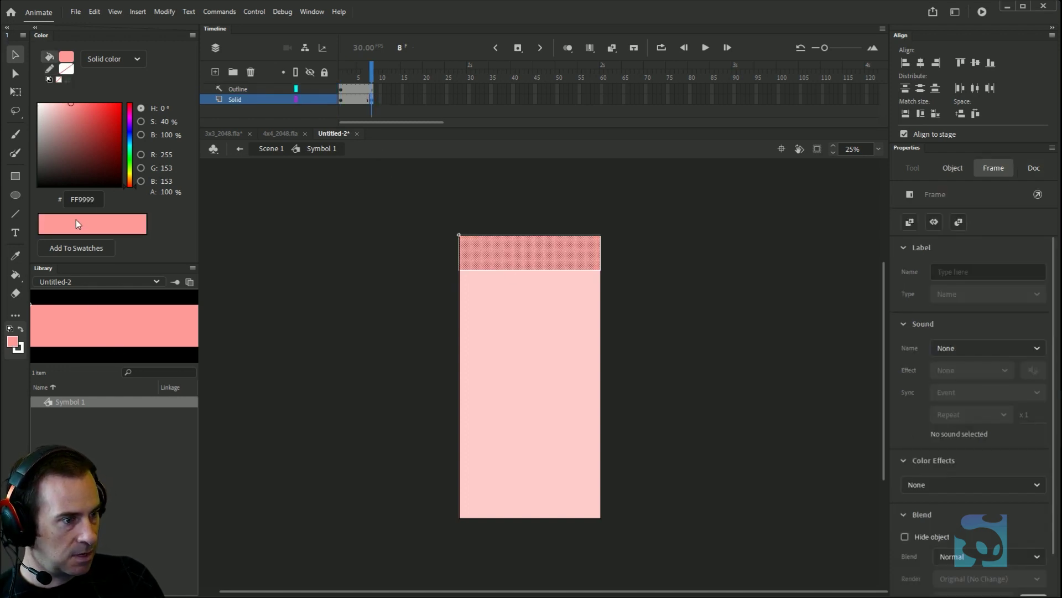
pyautogui.click(131, 127)
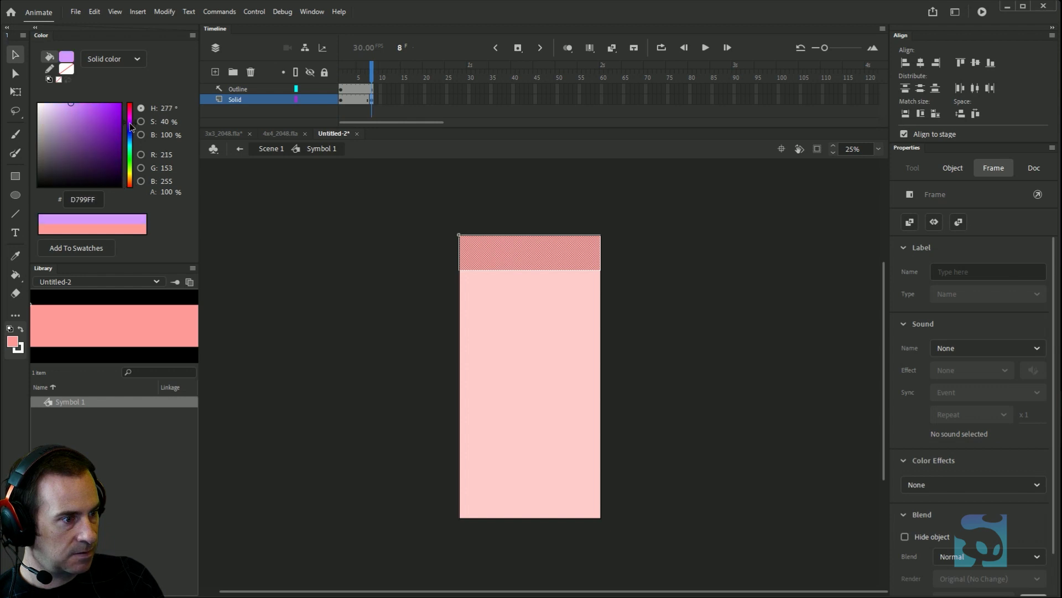
pyautogui.moveTo(131, 126); pyautogui.dragTo(87, 116)
pyautogui.click(325, 211)
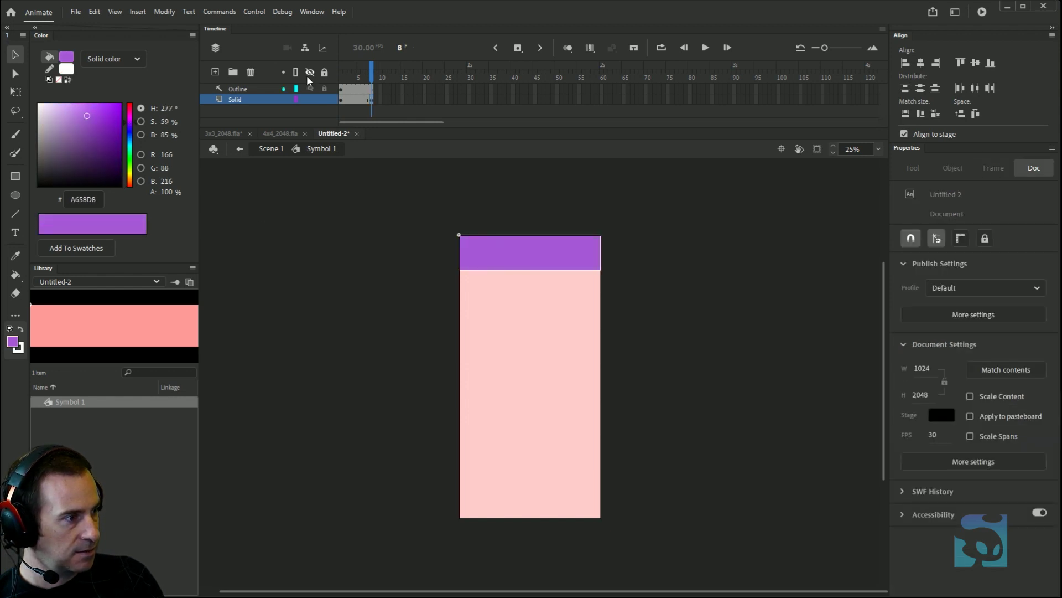
# - Recolour the Solid layer's fill on frame 1 to pink, FF99C1, and compare it with frame 8
pyautogui.click(342, 100)
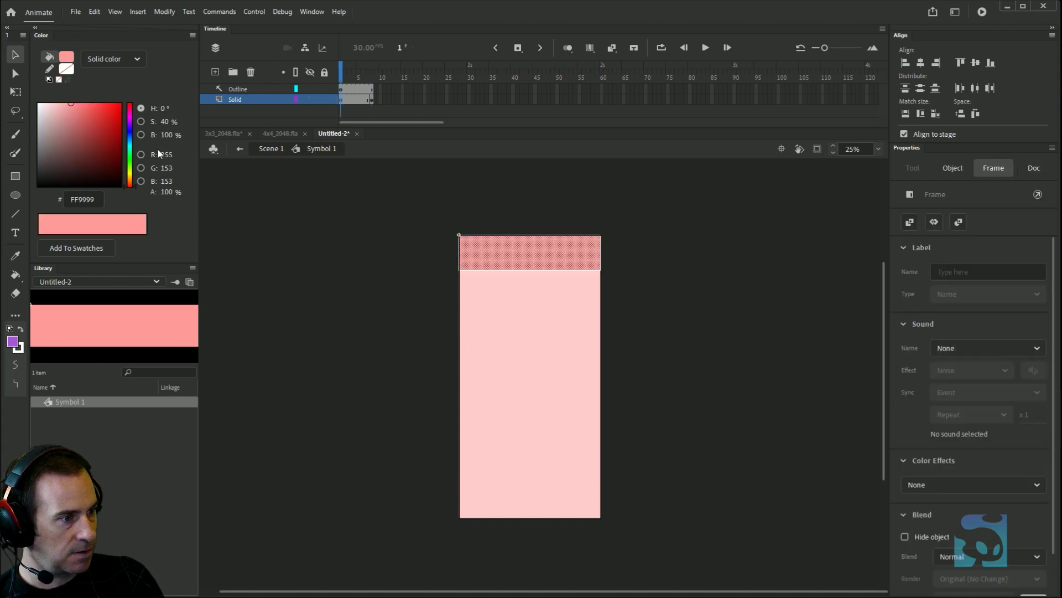
pyautogui.click(131, 183)
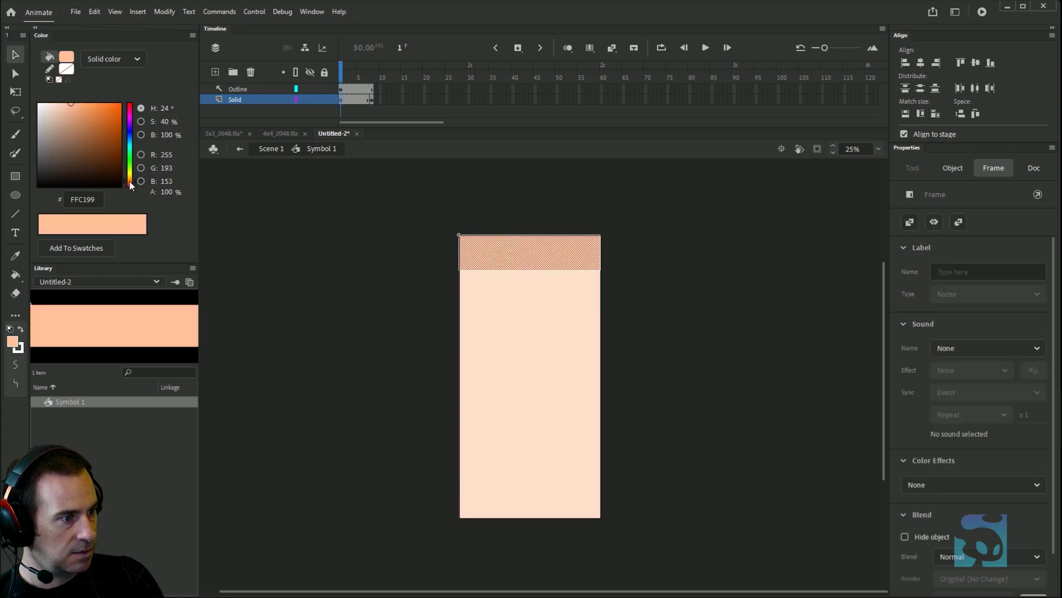
pyautogui.click(131, 113)
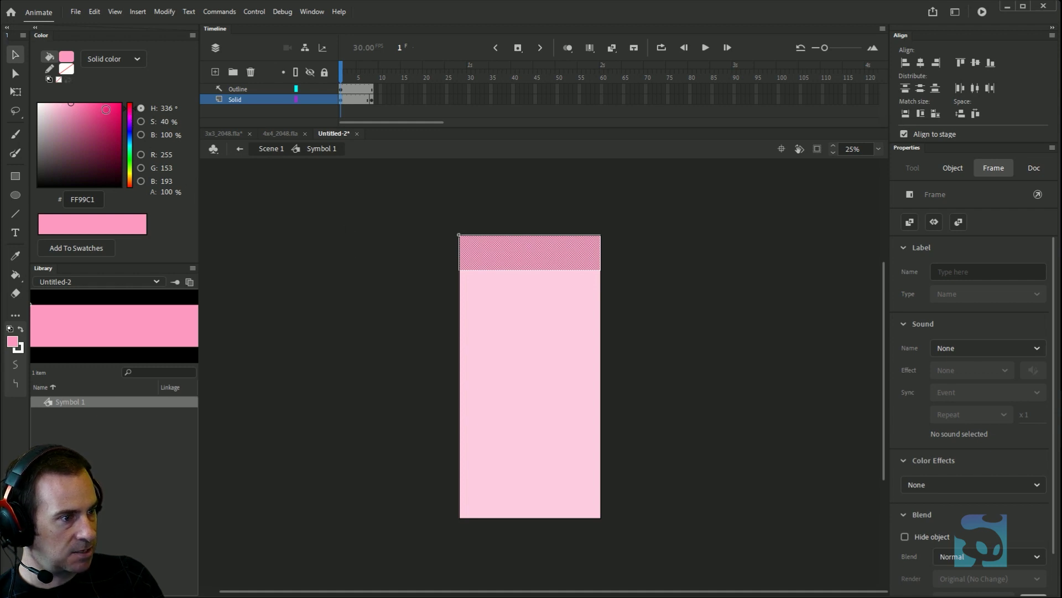
pyautogui.click(371, 99)
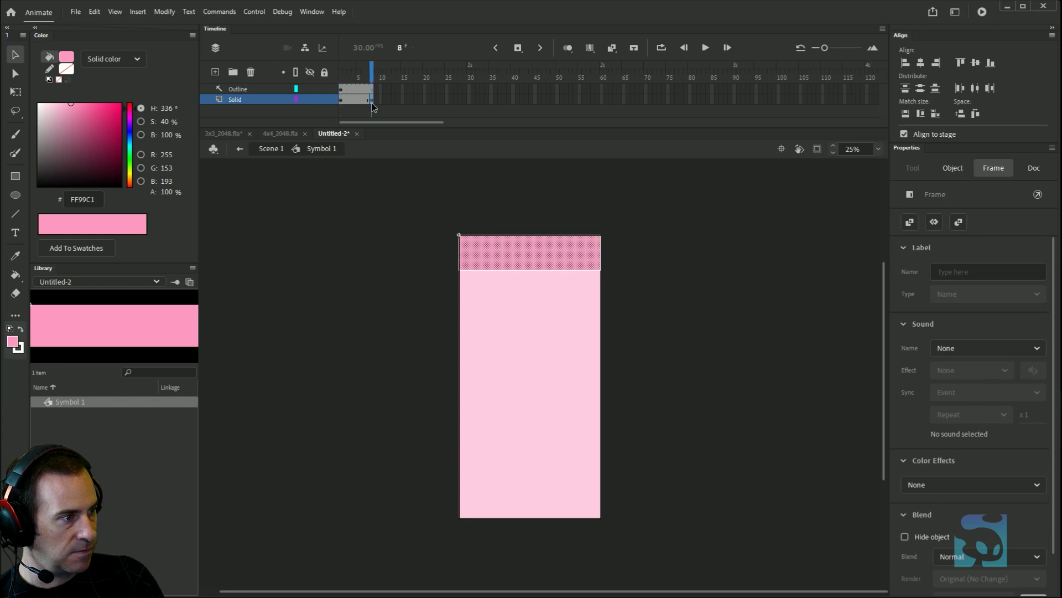
pyautogui.click(483, 253)
pyautogui.click(285, 228)
# - Create a shape tween between the Solid layer's two keyframes, scrub through the colour change, and return to the main scene
pyautogui.click(354, 99)
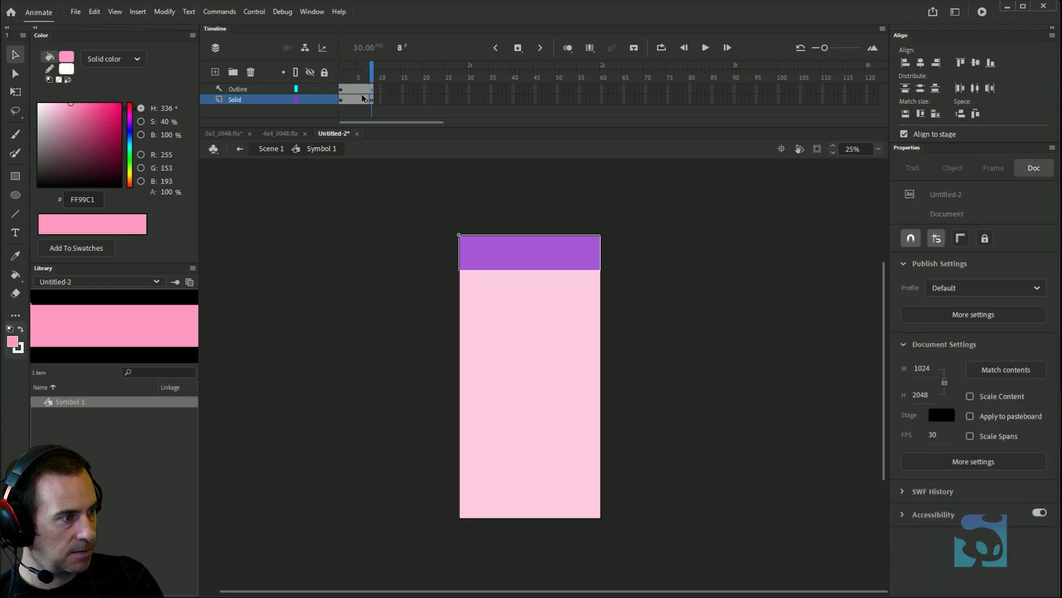
pyautogui.rightClick(354, 99)
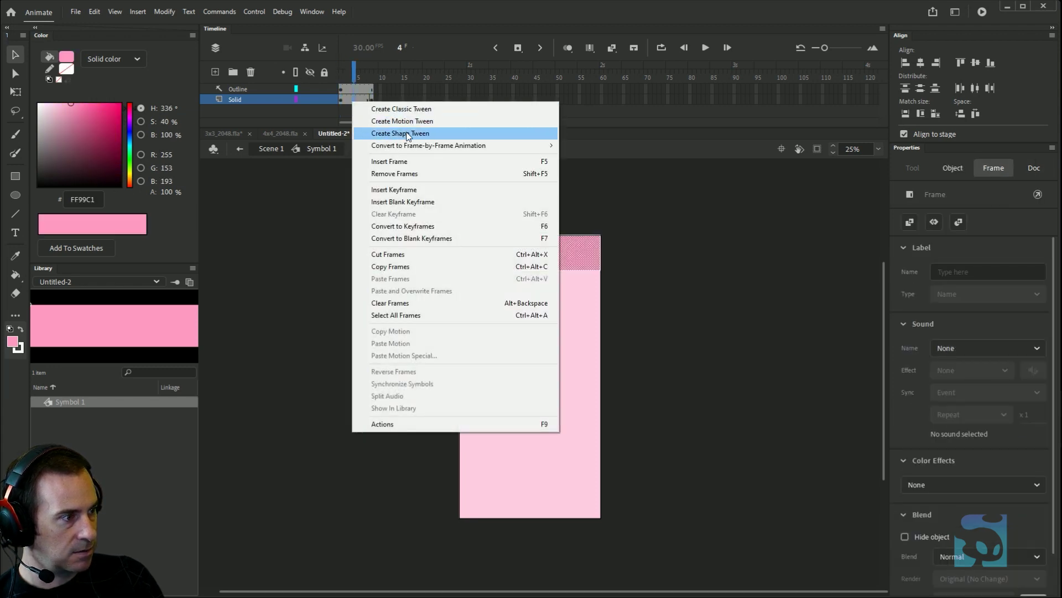
pyautogui.click(406, 133)
pyautogui.click(357, 68)
pyautogui.moveTo(356, 68); pyautogui.dragTo(335, 251)
pyautogui.doubleClick(335, 250)
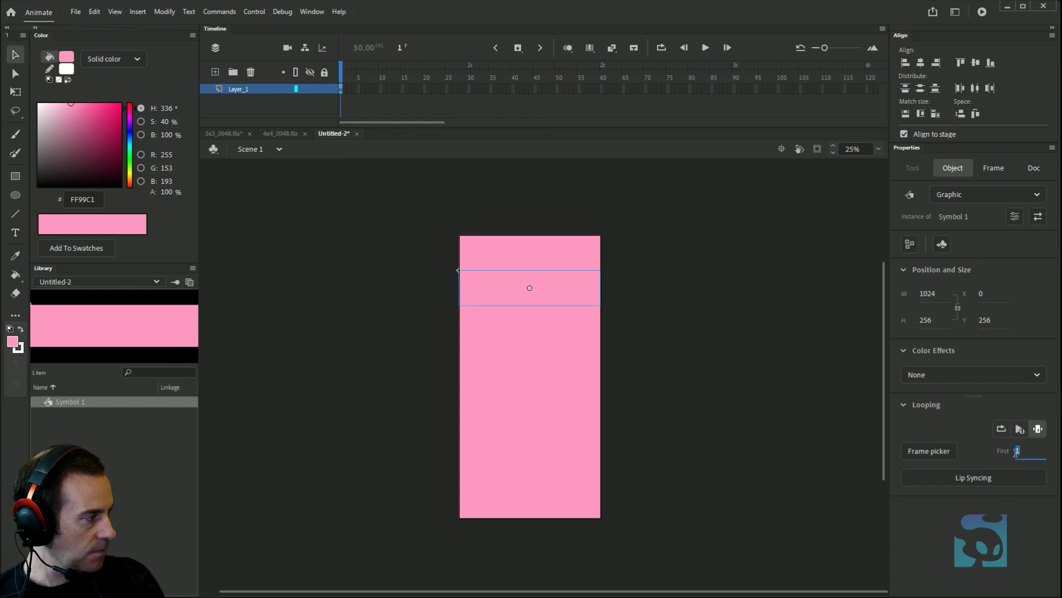
# - Set the looping first frame of the second, third and fourth bars to match their row numbers, ending with 4
pyautogui.moveTo(1016, 457); pyautogui.dragTo(1029, 454)
pyautogui.click(552, 317)
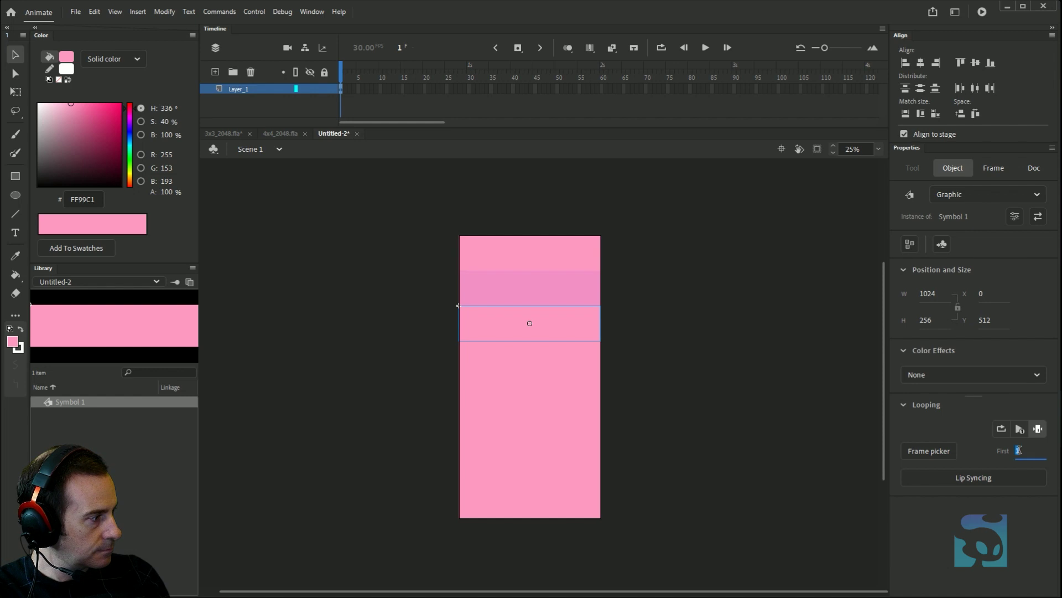
pyautogui.click(565, 357)
pyautogui.click(1016, 452)
pyautogui.write('4')
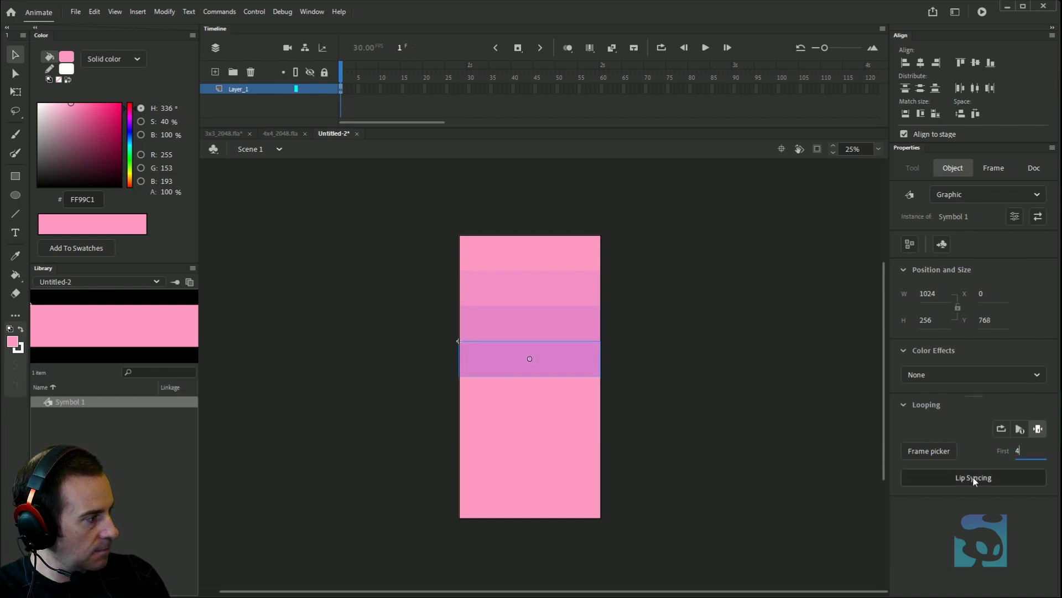
# - Set the looping first frame to 5 for the fifth bar and 6 for the sixth bar
pyautogui.click(556, 392)
pyautogui.click(1015, 452)
pyautogui.write('5')
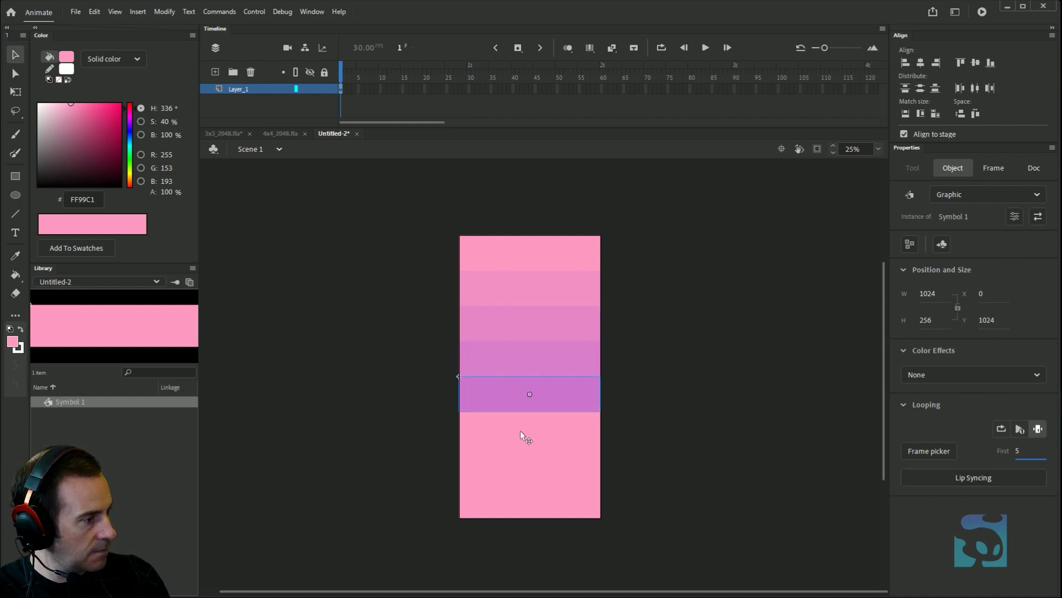
pyautogui.click(520, 431)
pyautogui.click(1018, 452)
pyautogui.write('6')
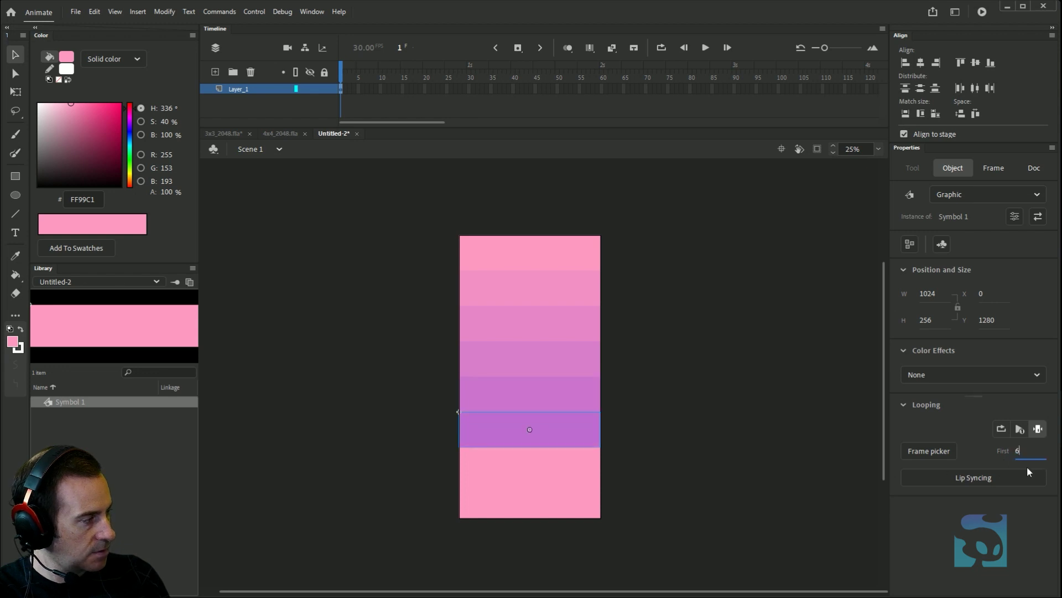
# - Set the looping first frame to 7 for the seventh bar and 8 for the bottom bar, then deselect
pyautogui.click(571, 470)
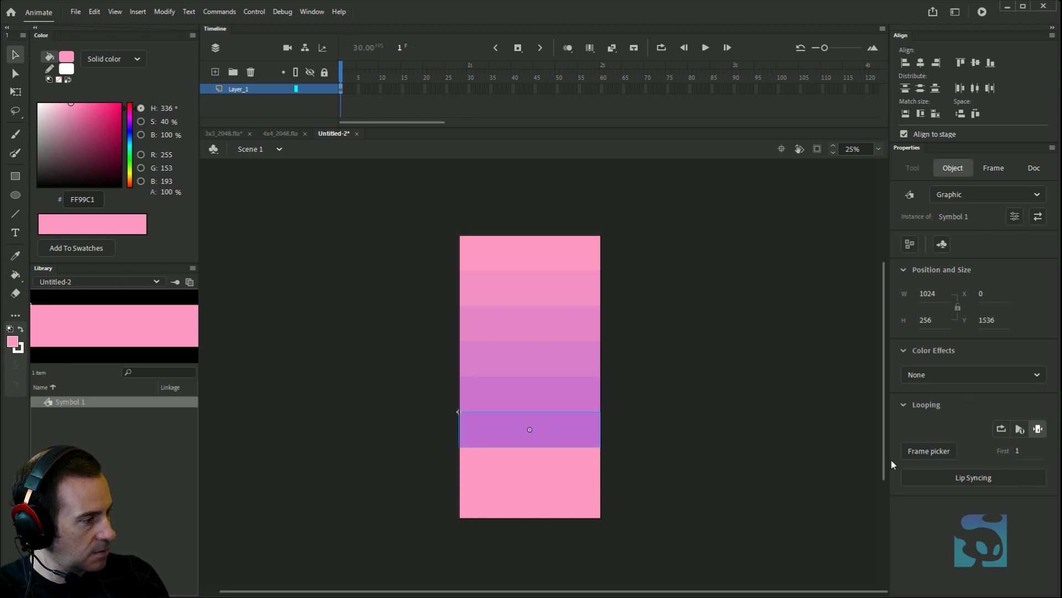
pyautogui.click(1017, 452)
pyautogui.write('7')
pyautogui.click(516, 498)
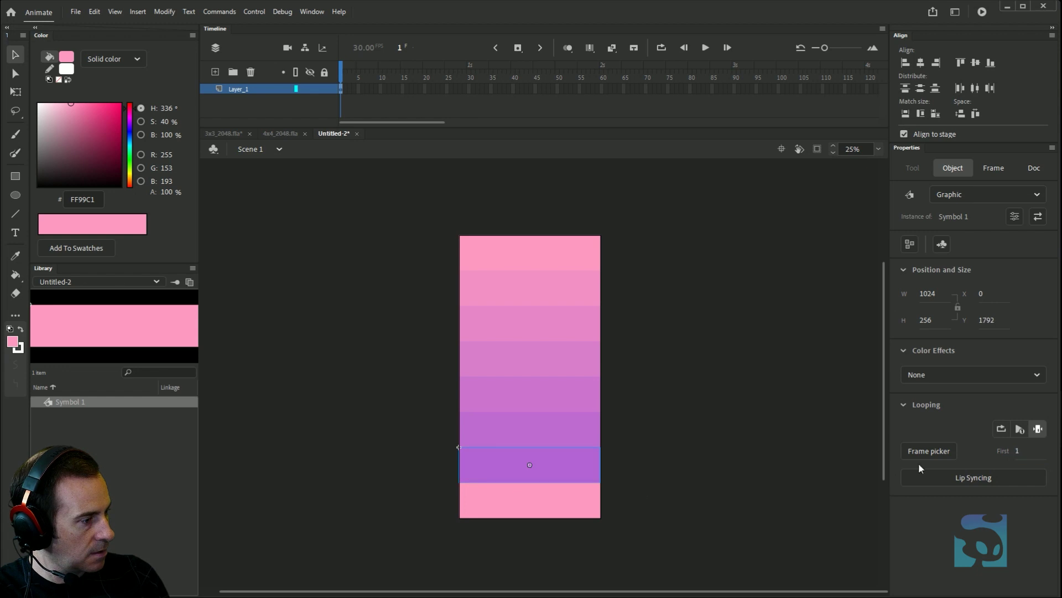
pyautogui.click(1016, 451)
pyautogui.write('8')
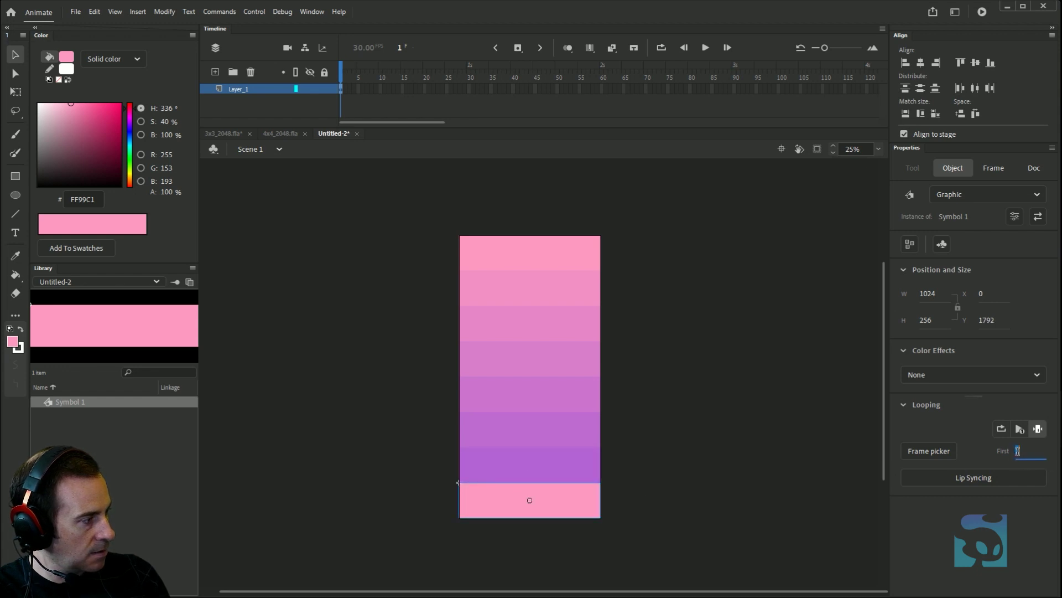
pyautogui.press('Return')
pyautogui.click(703, 311)
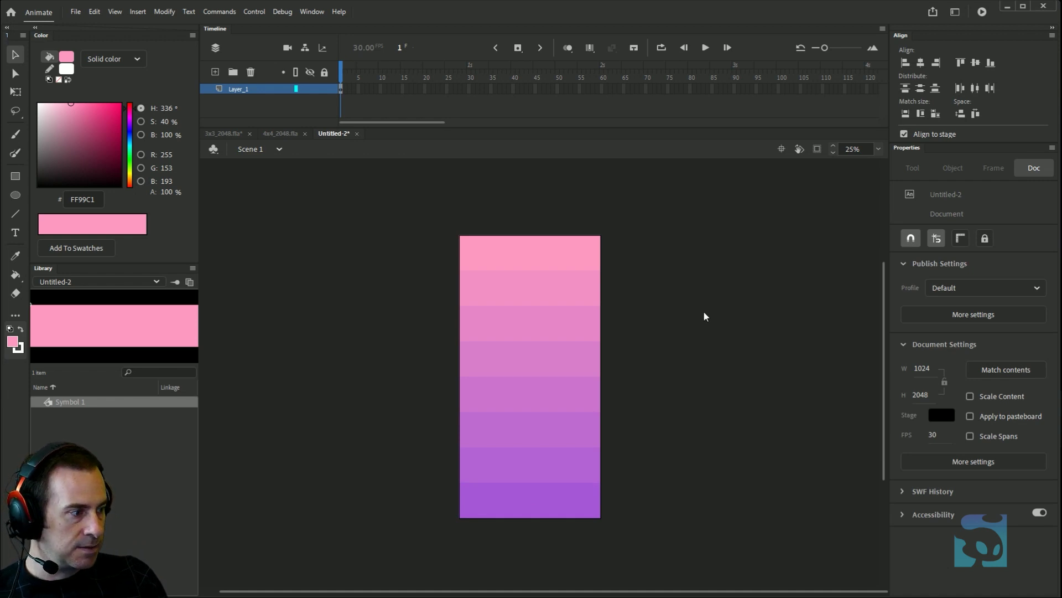
# - Save the document as 1x8_1024x2048 in the 01_Intro_To_Animate folder
pyautogui.hotkey('ctrl', 's')
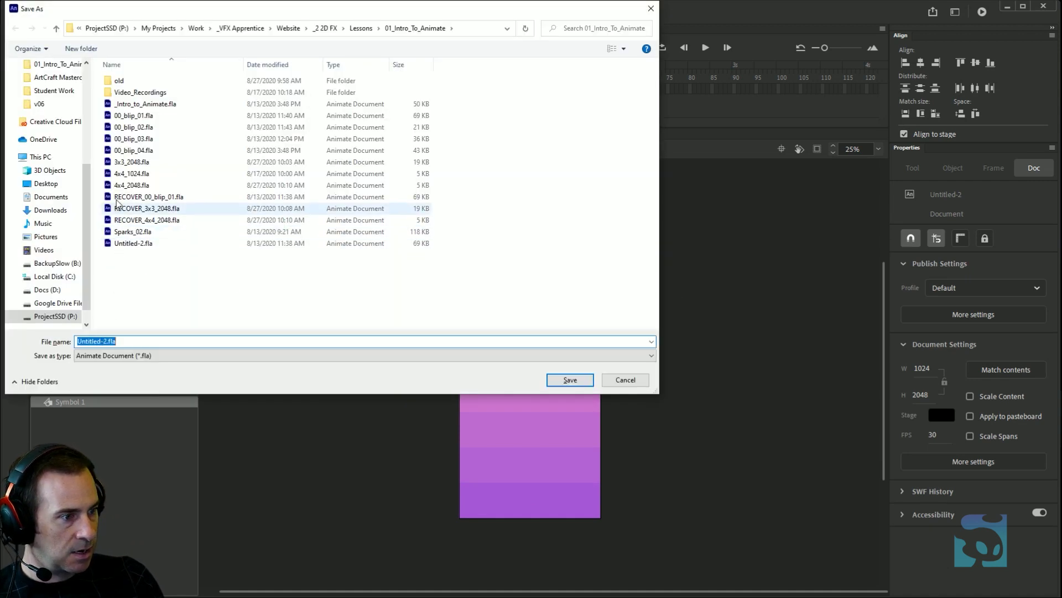
pyautogui.write('1x8_')
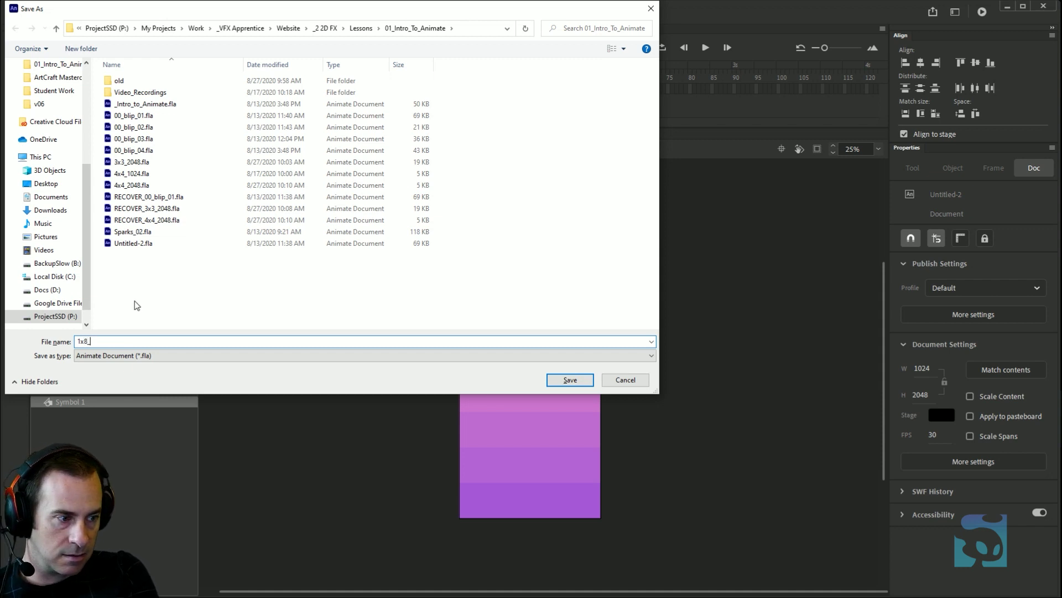
pyautogui.write('10243')
pyautogui.press('BackSpace')
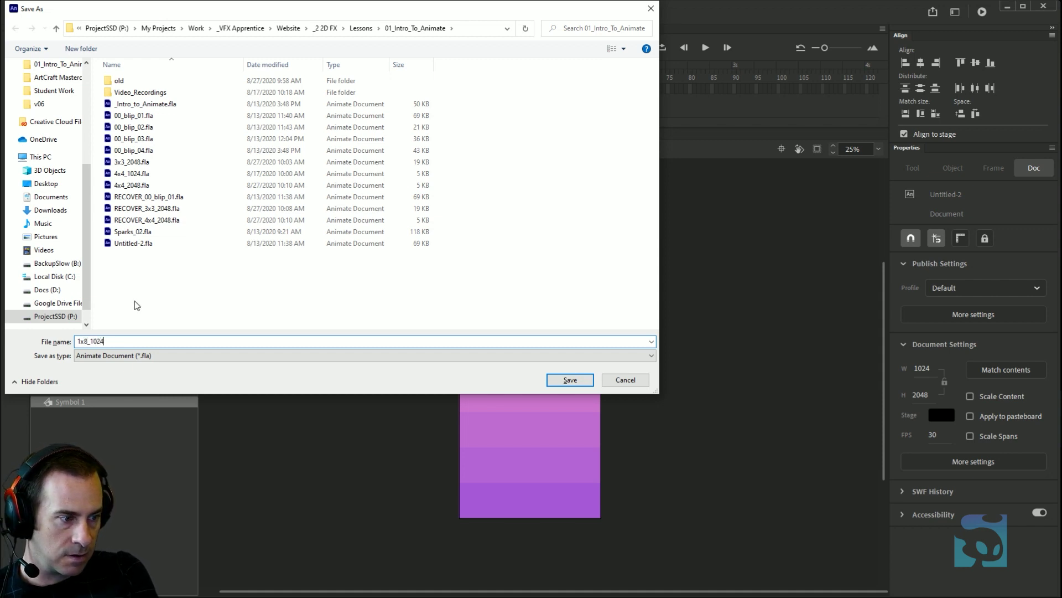
pyautogui.write('x204')
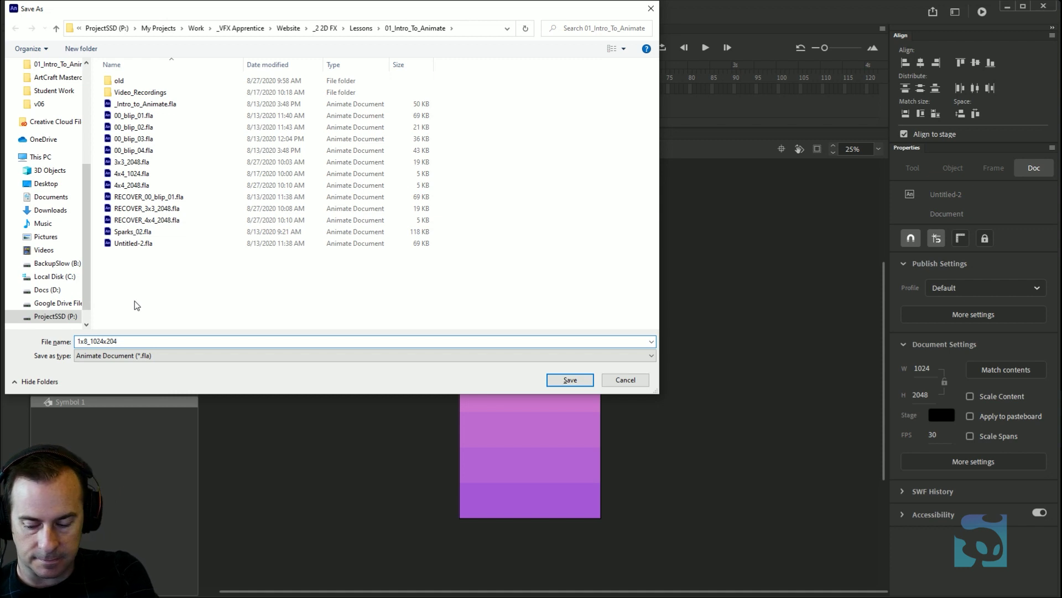
pyautogui.write('8')
pyautogui.press('Return')
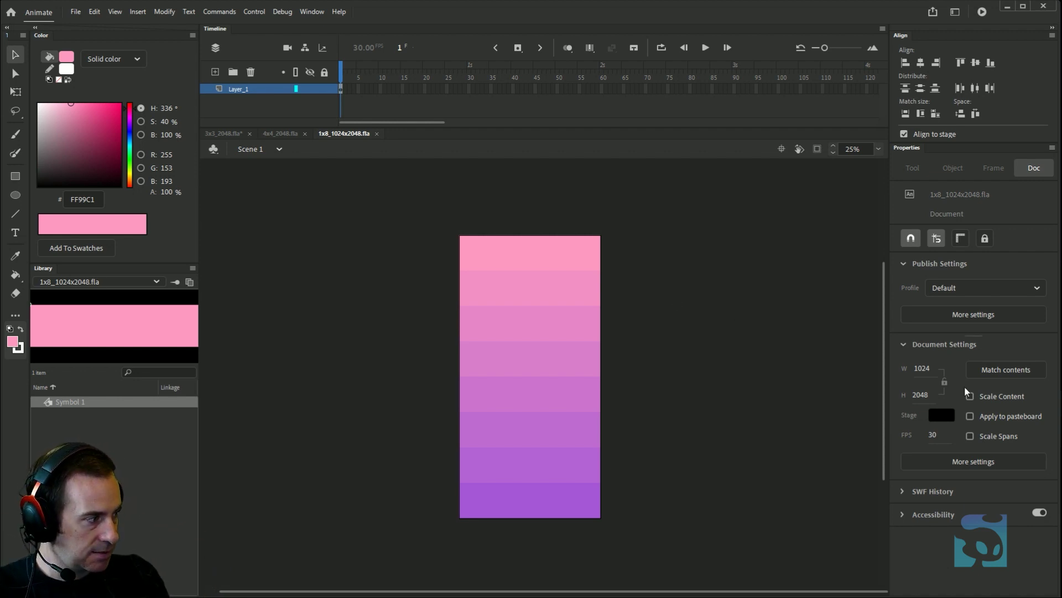
# - Set the document width to 2048 so the stage is square
pyautogui.click(926, 367)
pyautogui.write('24')
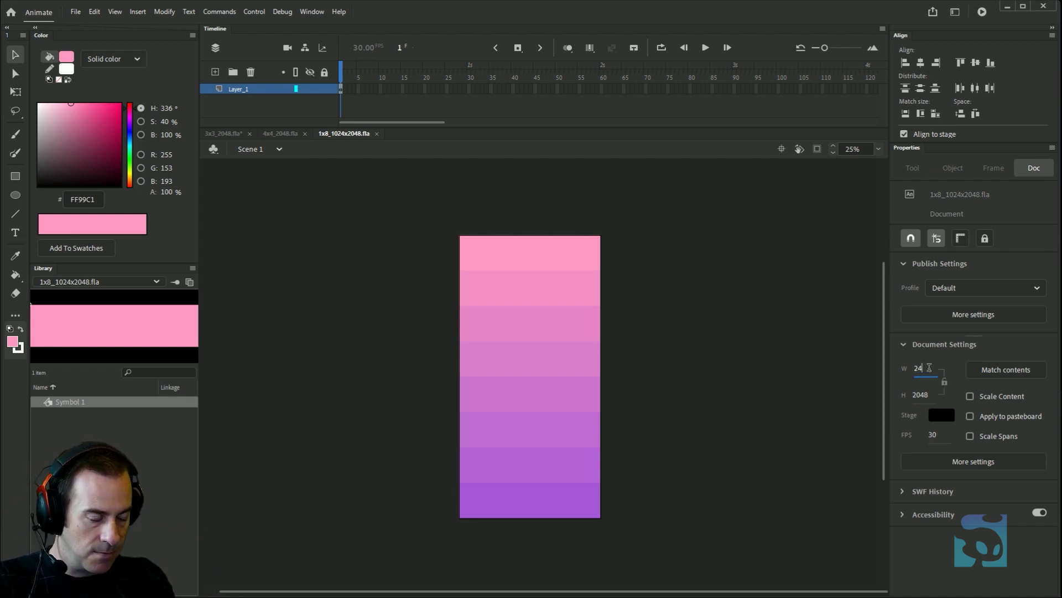
pyautogui.press('BackSpace')
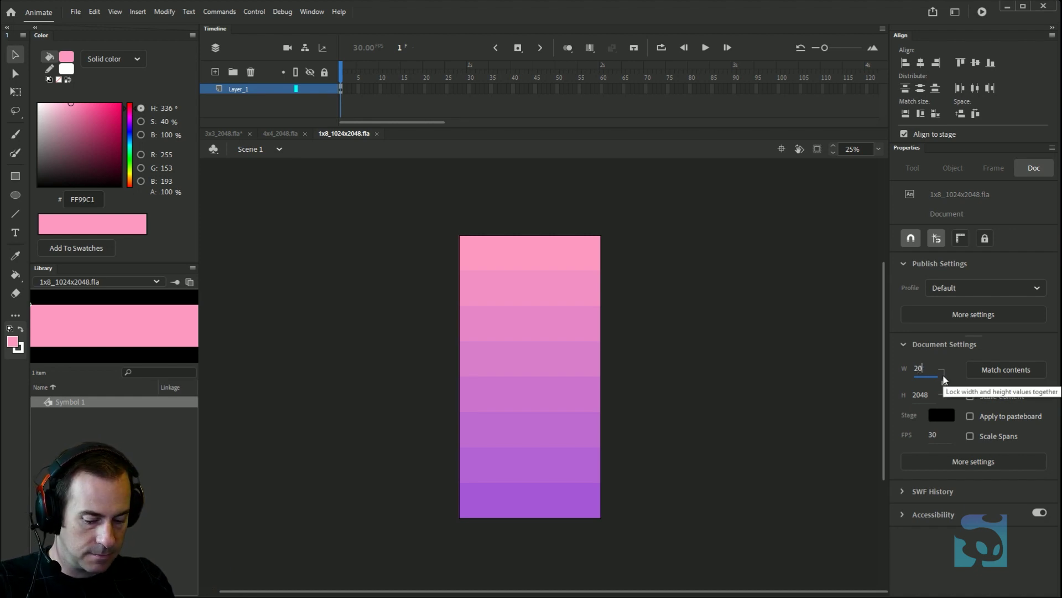
pyautogui.press('Return')
# - Try stretching all eight bars horizontally to a width of 2048 to fill the stage
pyautogui.moveTo(621, 224); pyautogui.dragTo(476, 590)
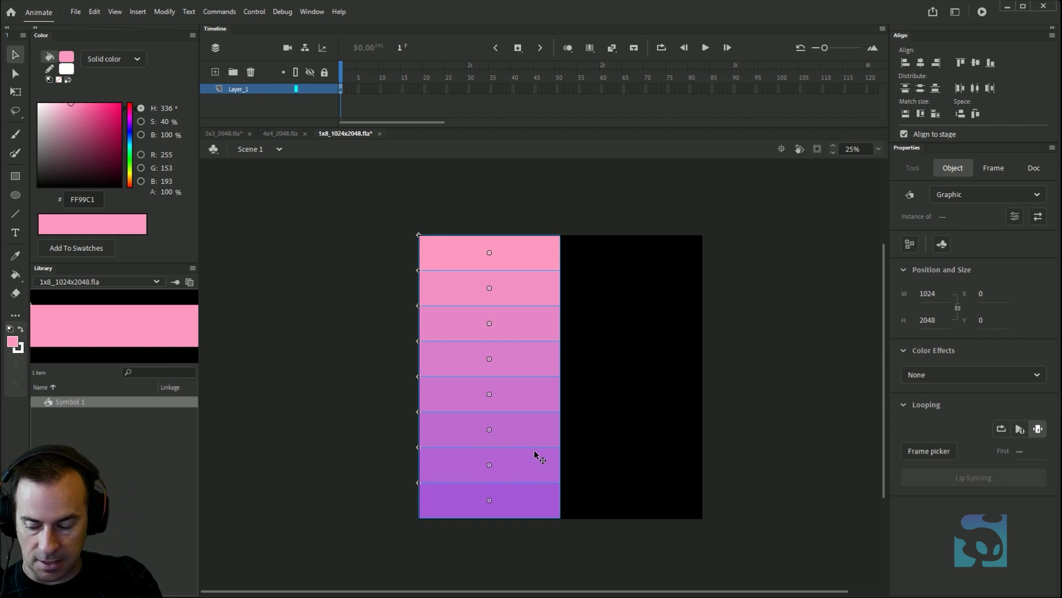
pyautogui.press('q')
pyautogui.moveTo(585, 377); pyautogui.dragTo(703, 387)
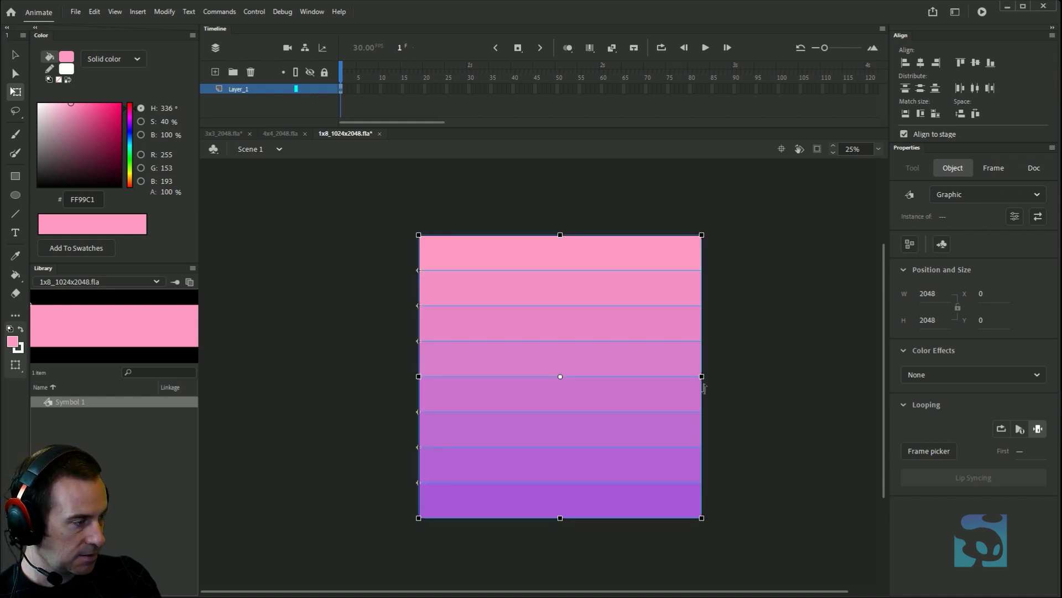
pyautogui.click(815, 361)
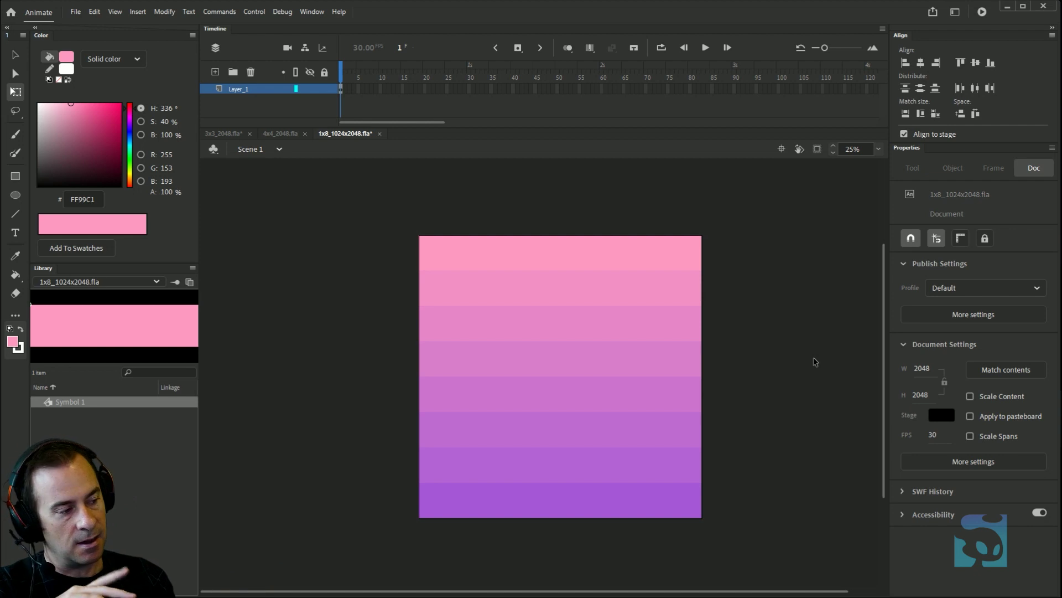
# - Undo the horizontal stretch of the eight bars
pyautogui.doubleClick(546, 252)
pyautogui.doubleClick(503, 197)
pyautogui.click(481, 216)
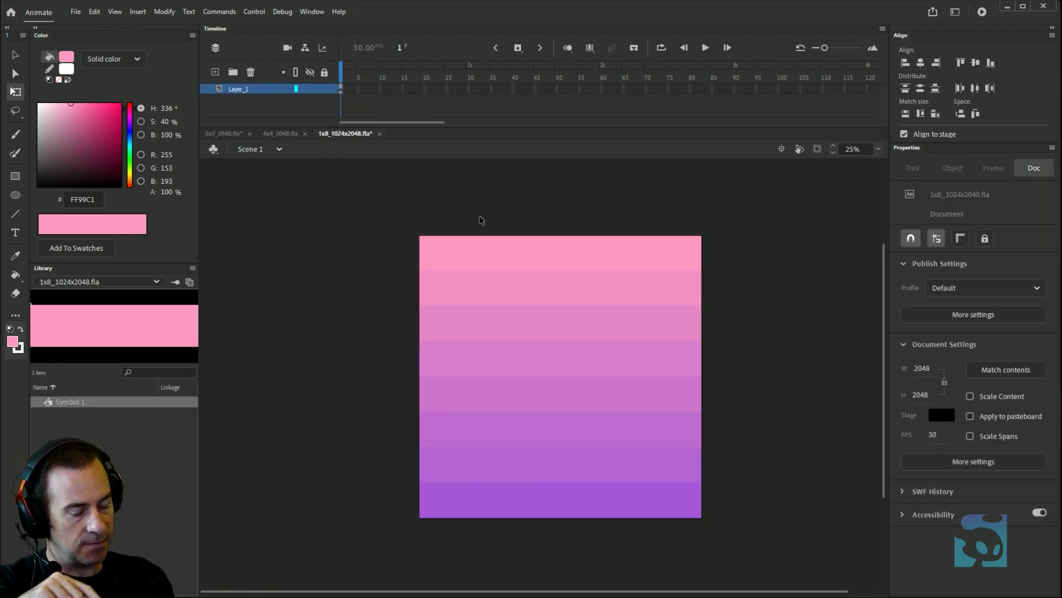
pyautogui.click(471, 245)
pyautogui.doubleClick(491, 255)
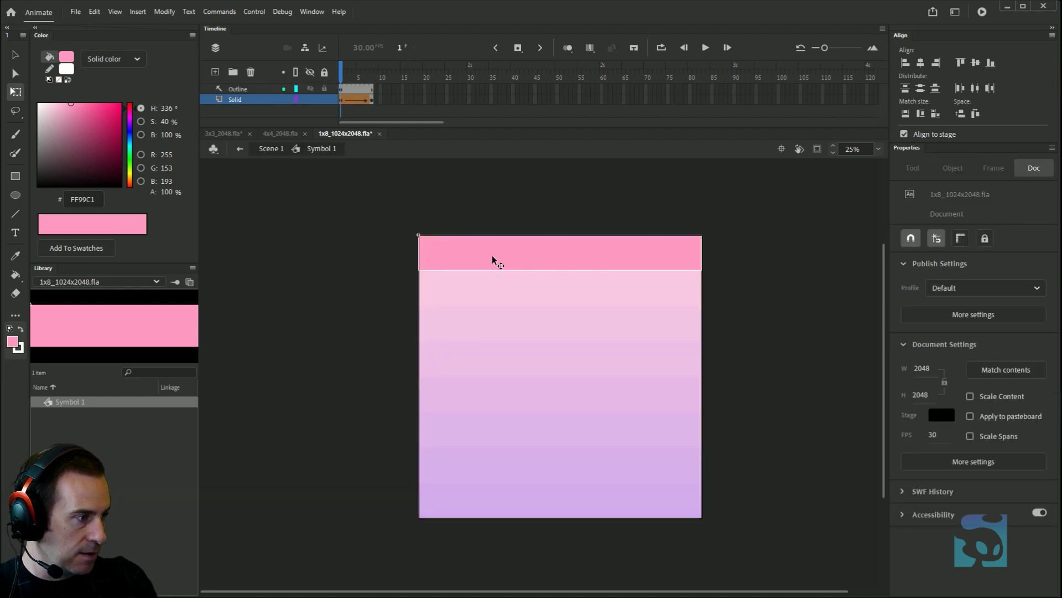
pyautogui.press('Escape')
pyautogui.press('Escape')
pyautogui.click(491, 254)
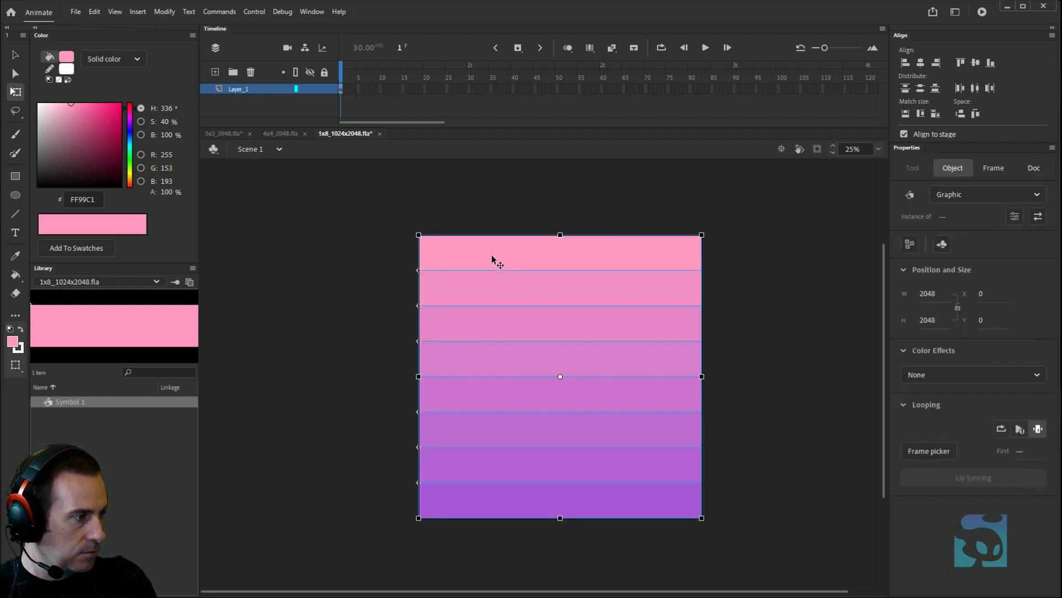
pyautogui.hotkey('ctrl', 'z')
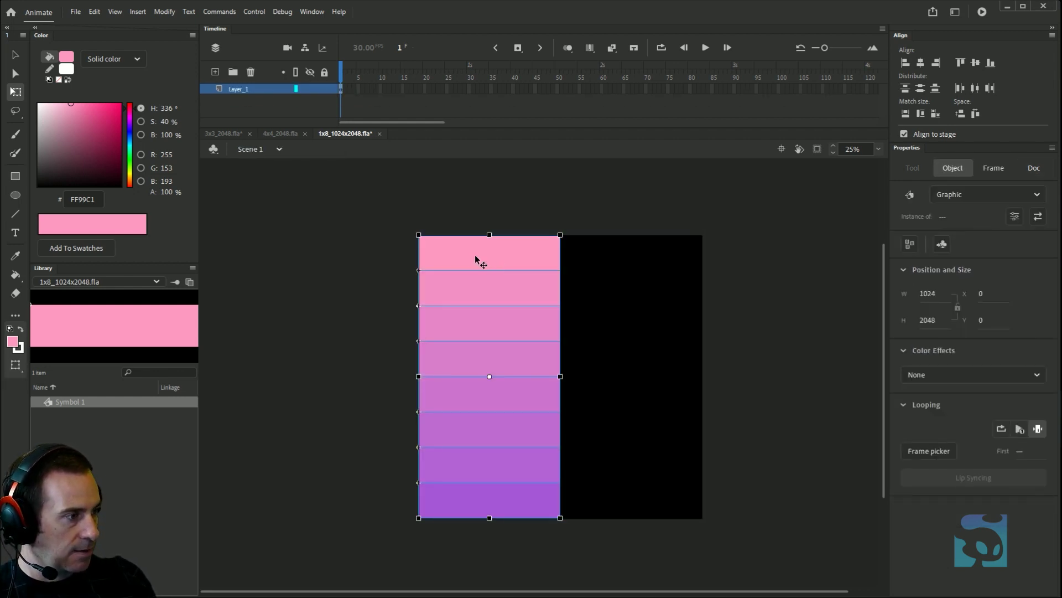
# - Inside the bar symbol, add a layer above Solid and brush a white wavy line across the bar, and return to the main scene
pyautogui.press('Escape')
pyautogui.doubleClick(470, 246)
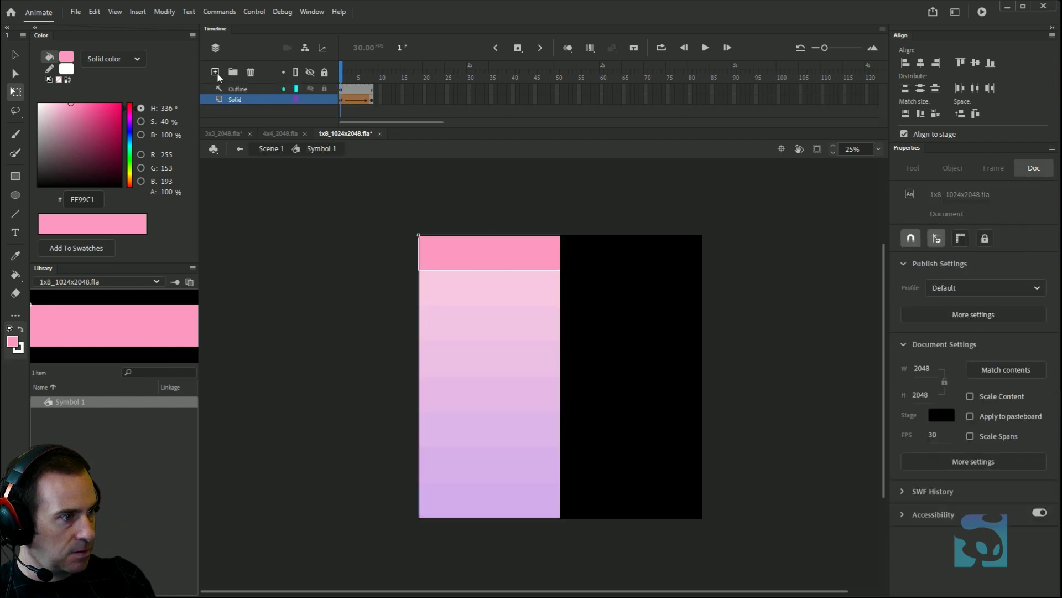
pyautogui.click(216, 73)
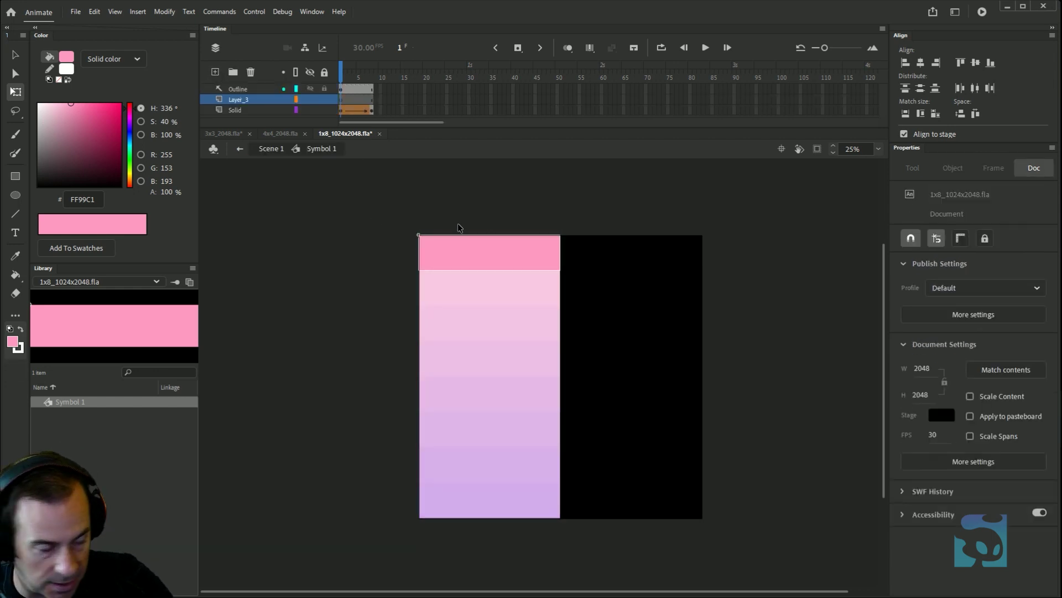
pyautogui.press('b')
pyautogui.click(12, 341)
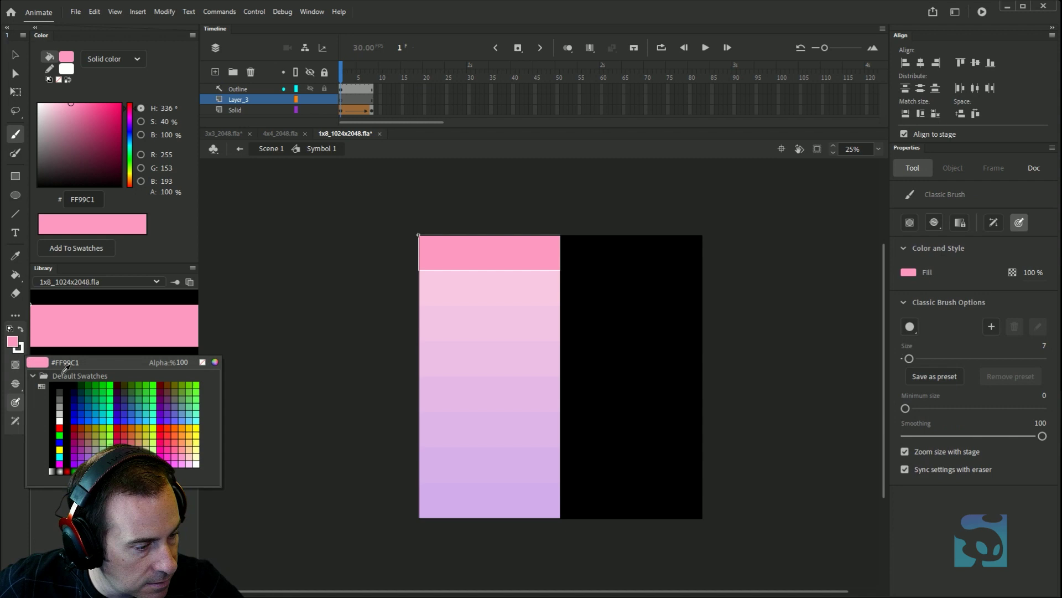
pyautogui.click(62, 419)
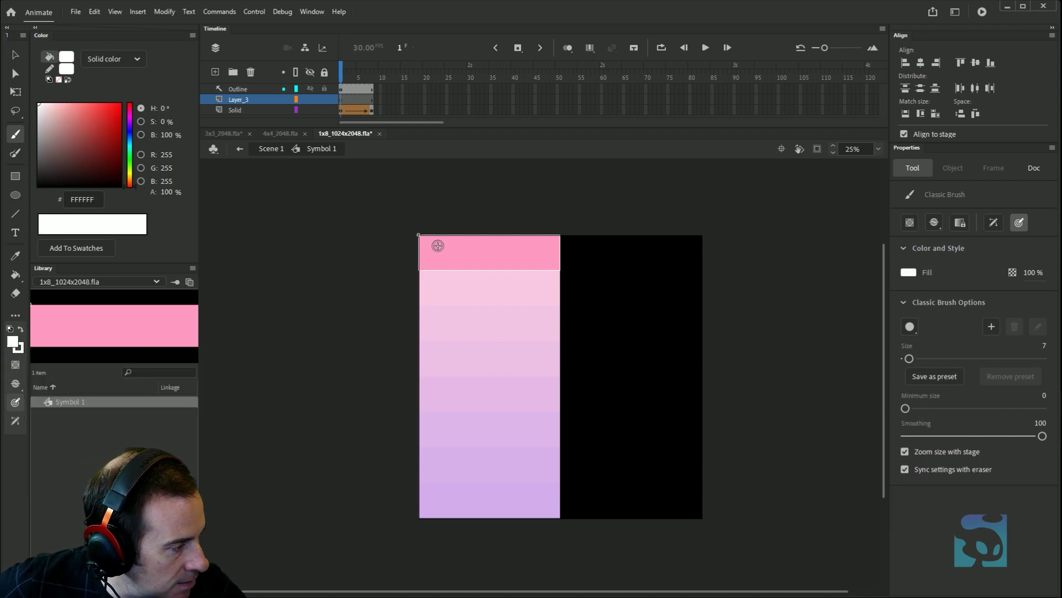
pyautogui.moveTo(428, 261)
pyautogui.mouseDown()
pyautogui.moveTo(457, 259)
pyautogui.moveTo(479, 243)
pyautogui.moveTo(492, 255)
pyautogui.moveTo(551, 249)
pyautogui.mouseUp()
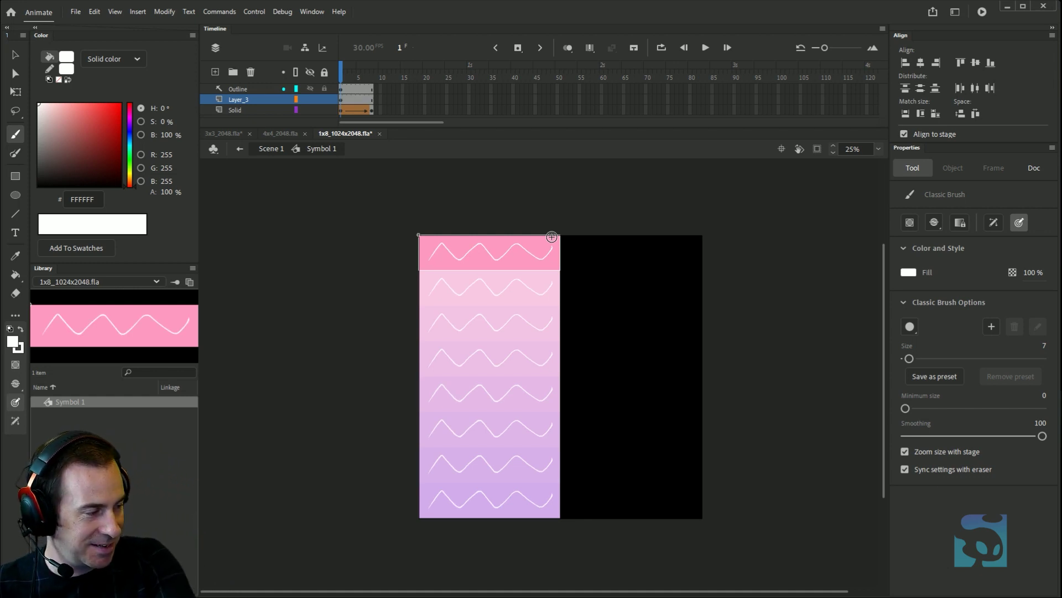
pyautogui.press('v')
pyautogui.doubleClick(604, 183)
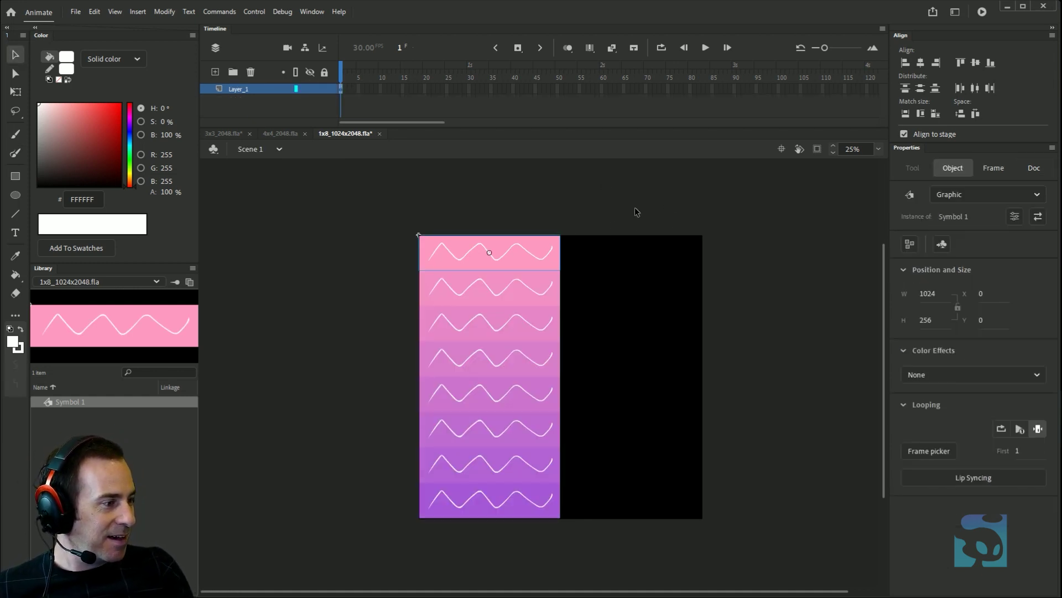
# - Try stretching the eight wavy-line bars to the full 2048 stage width and undo that stretch
pyautogui.moveTo(637, 212); pyautogui.dragTo(467, 588)
pyautogui.press('q')
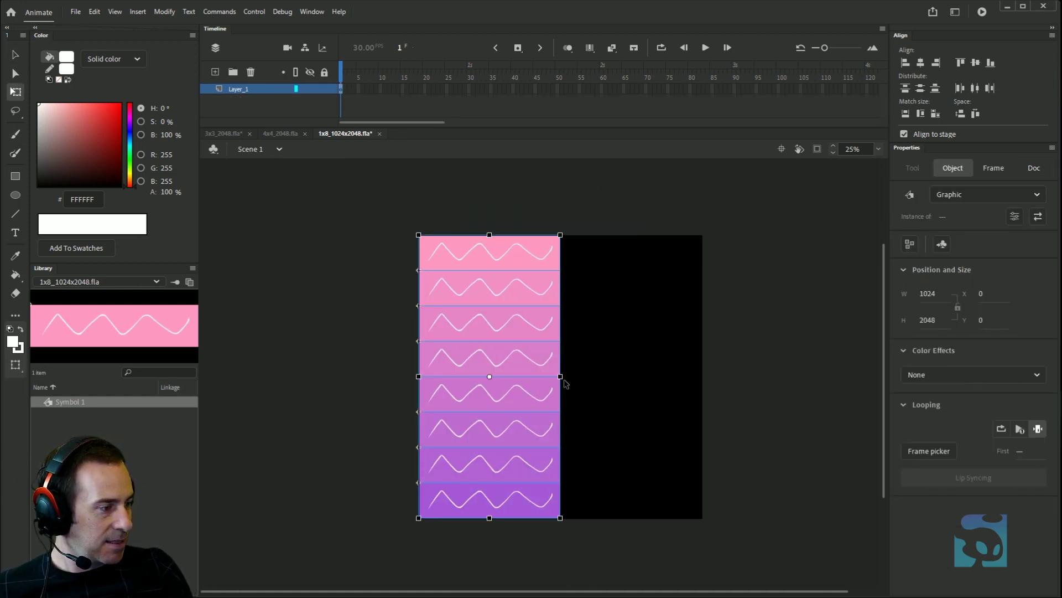
pyautogui.moveTo(559, 377); pyautogui.dragTo(700, 389)
pyautogui.click(764, 364)
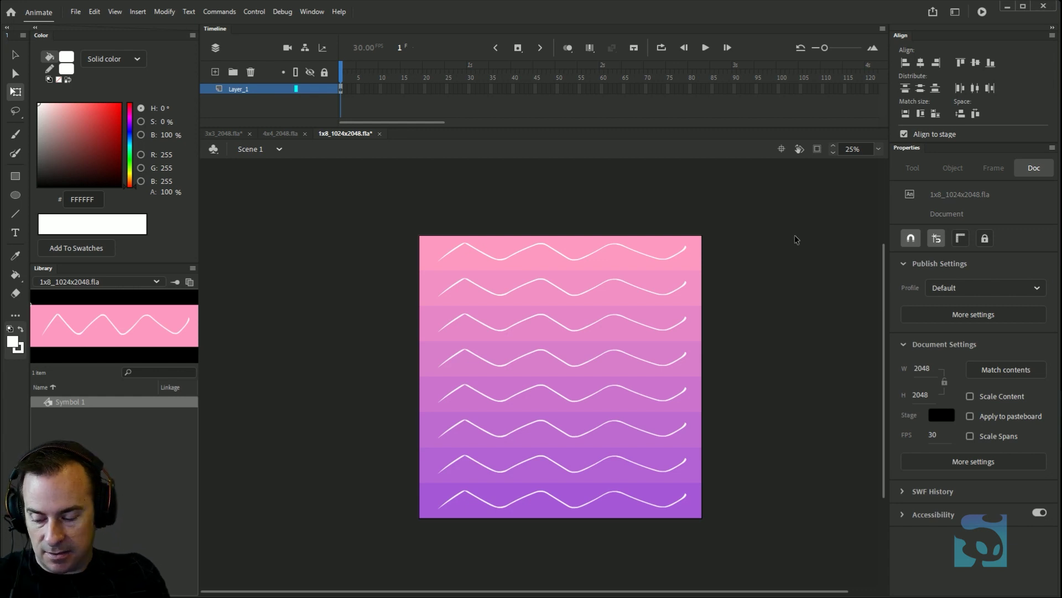
pyautogui.hotkey('ctrl', 'a')
pyautogui.hotkey('ctrl', 'shift', 'z')
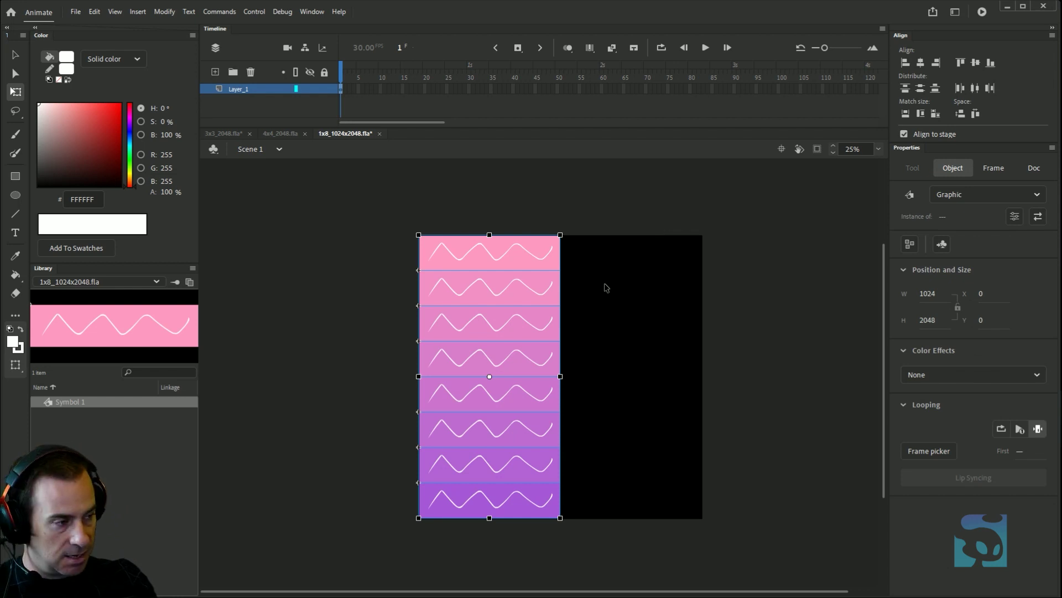
# - Duplicate the column of eight bars into the empty right half of the stage at X 1024, and deselect
pyautogui.moveTo(541, 297); pyautogui.dragTo(595, 298)
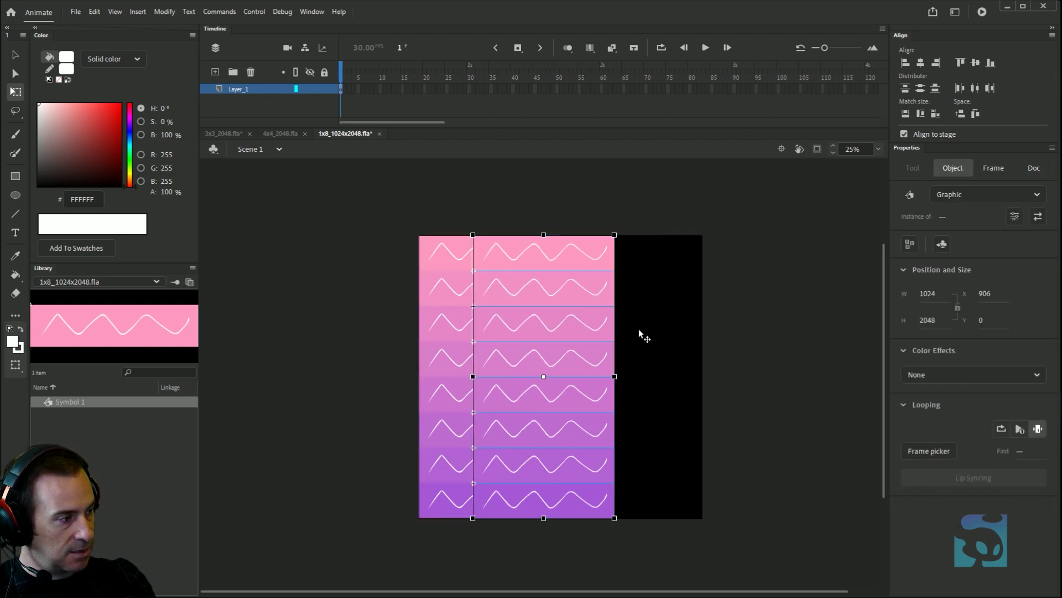
pyautogui.moveTo(639, 329); pyautogui.dragTo(629, 326)
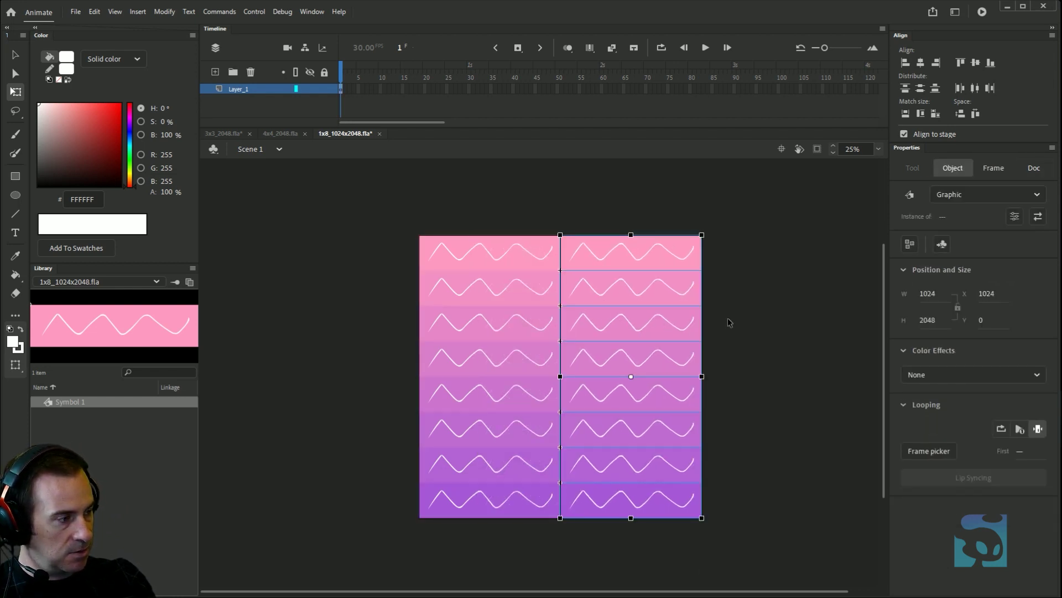
pyautogui.click(729, 322)
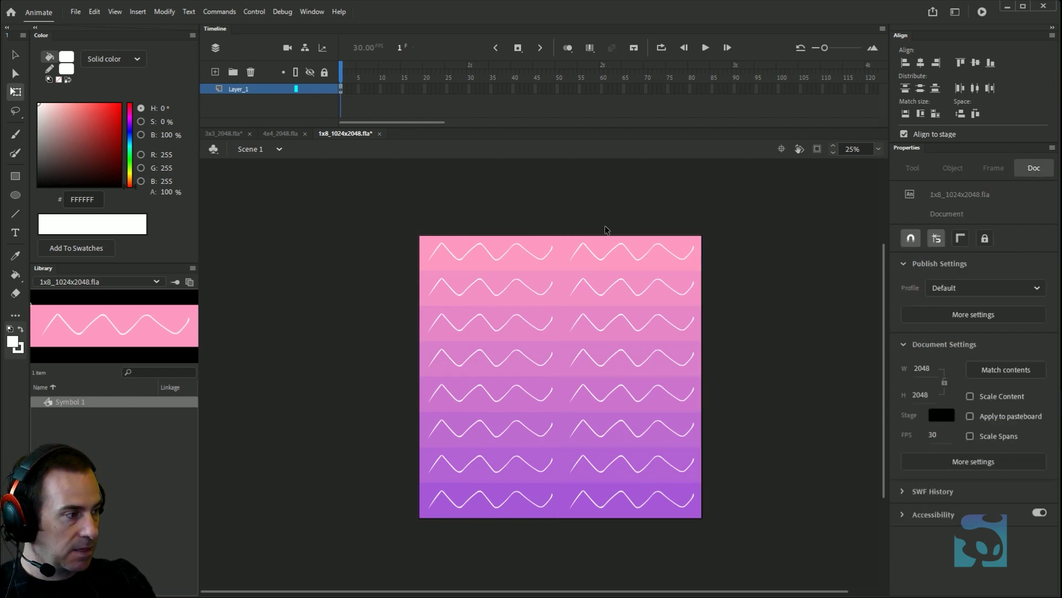
# - Inside the bar symbol, extend the Solid layer's tween to frame 16 and recolor its keyframes to 99F8FF at the start and 3332DE at the end
pyautogui.doubleClick(599, 244)
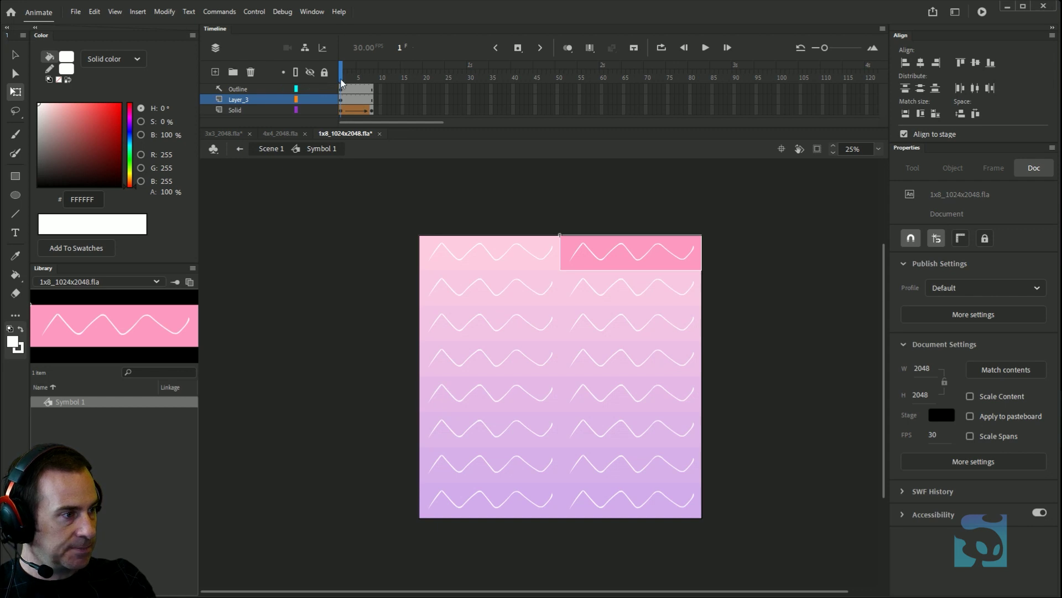
pyautogui.moveTo(371, 110); pyautogui.dragTo(408, 110)
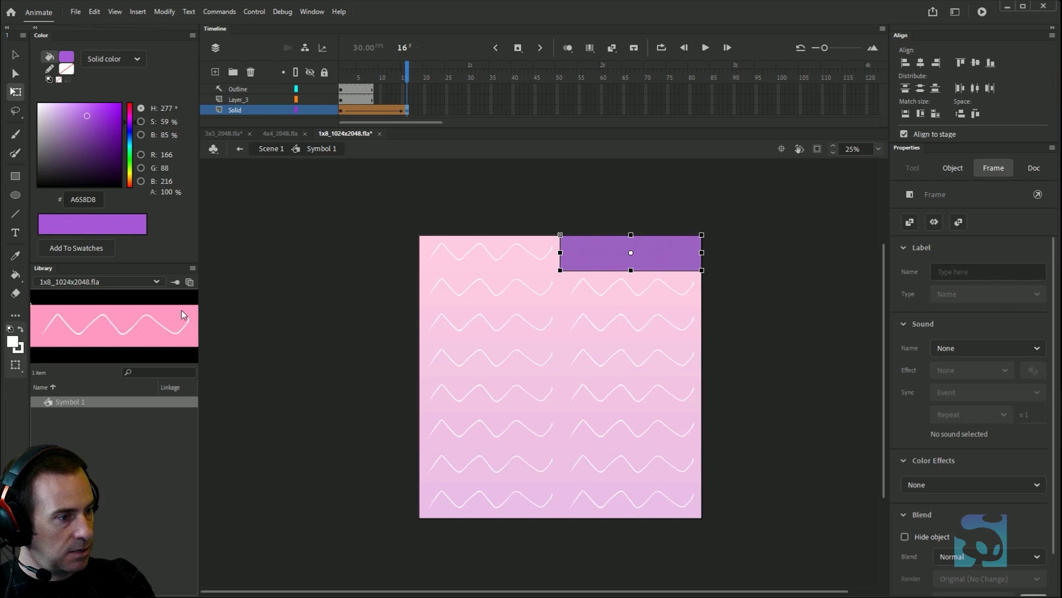
pyautogui.click(131, 137)
pyautogui.moveTo(102, 138); pyautogui.dragTo(101, 117)
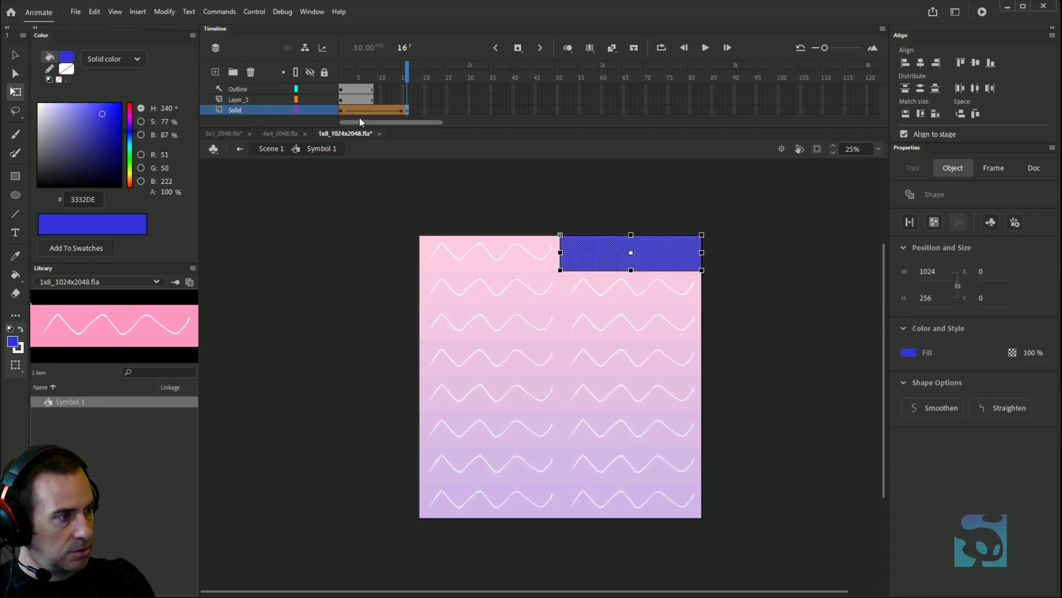
pyautogui.click(341, 108)
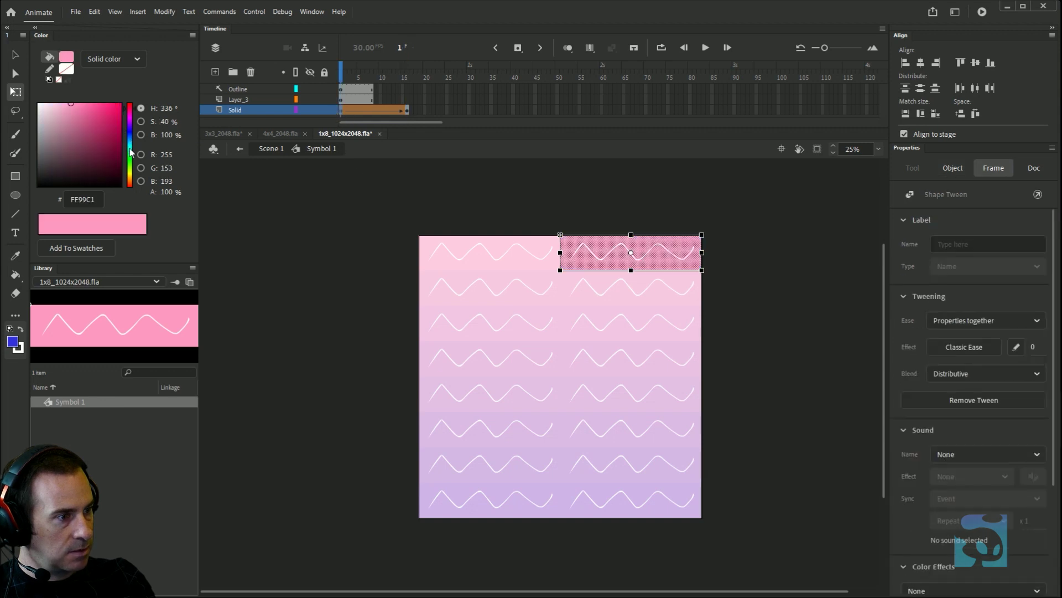
pyautogui.click(131, 146)
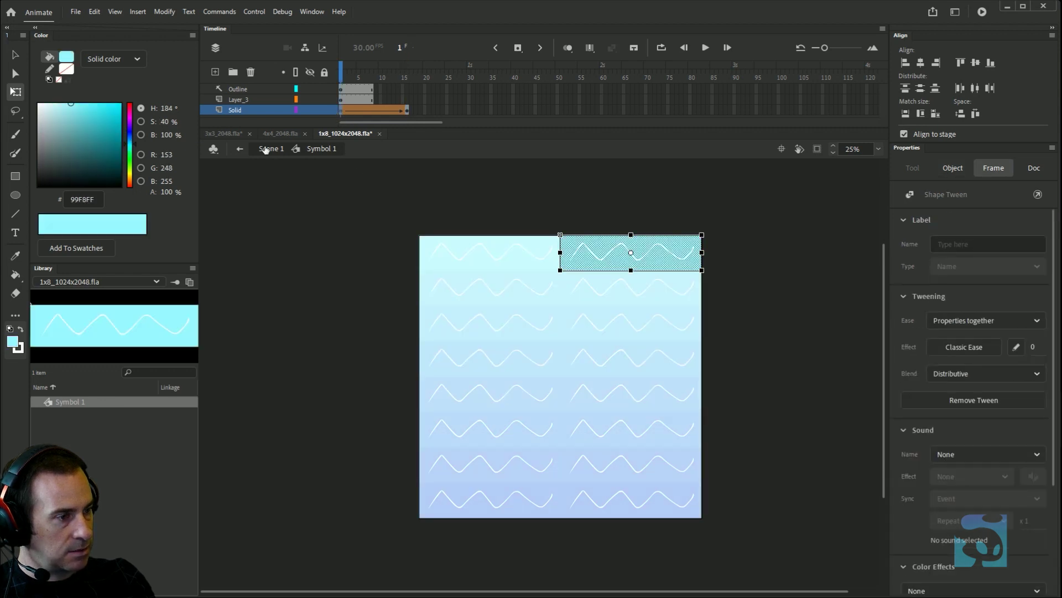
# - Extend the Outline and wavy-line layers to frame 16, and return to the main scene
pyautogui.click(407, 98)
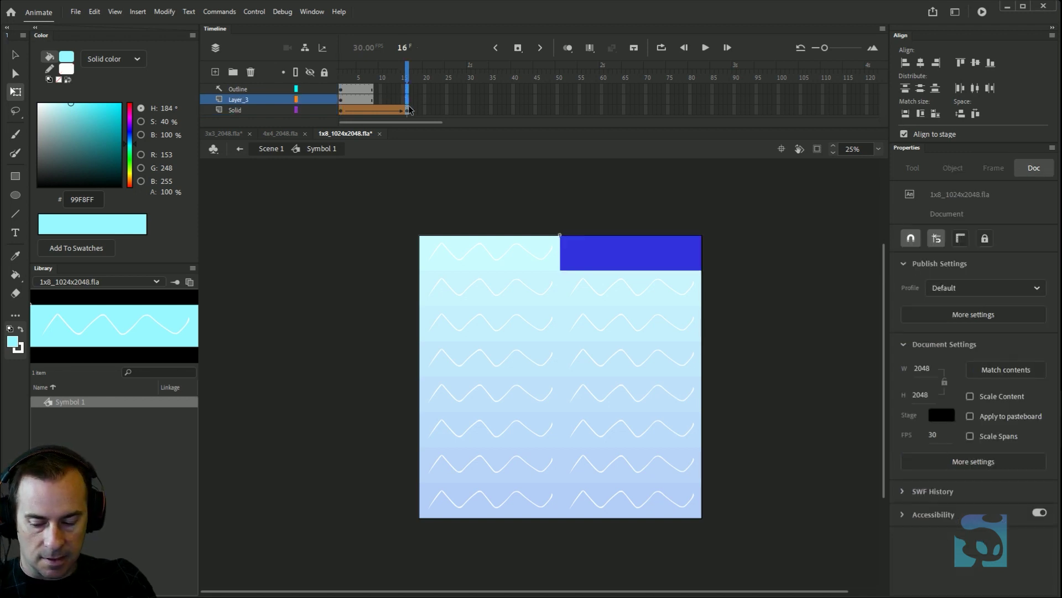
pyautogui.press('F5')
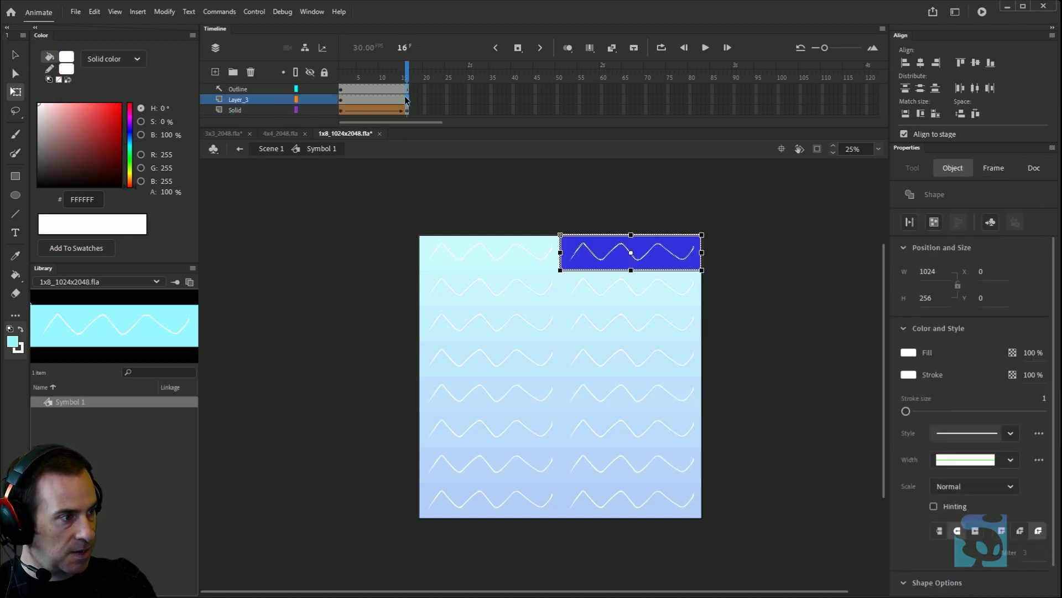
pyautogui.click(428, 127)
pyautogui.doubleClick(566, 195)
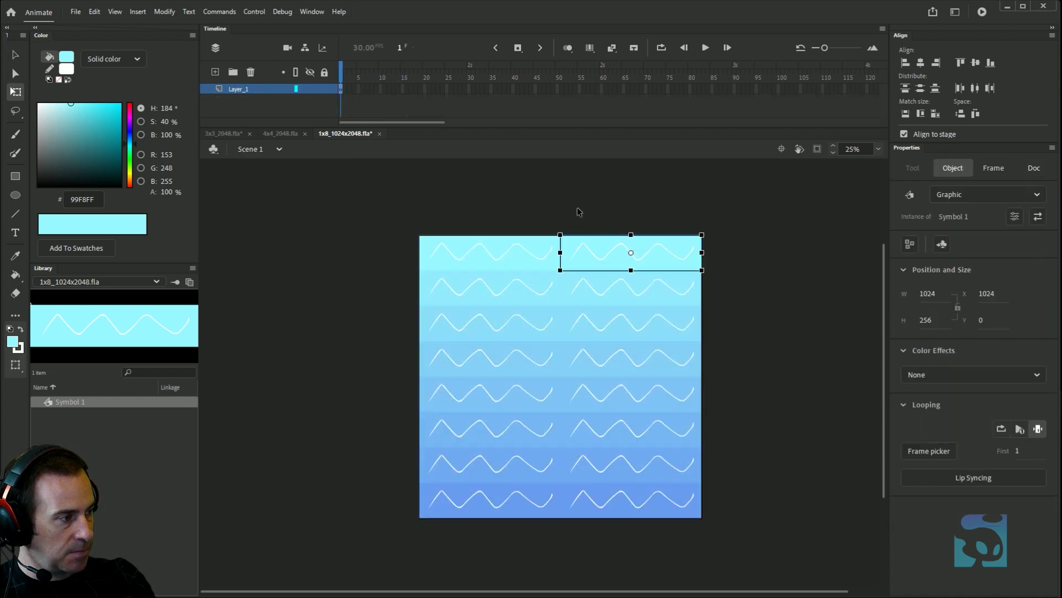
# - Set the looping first frame of the right column's top bar to 9
pyautogui.click(1018, 451)
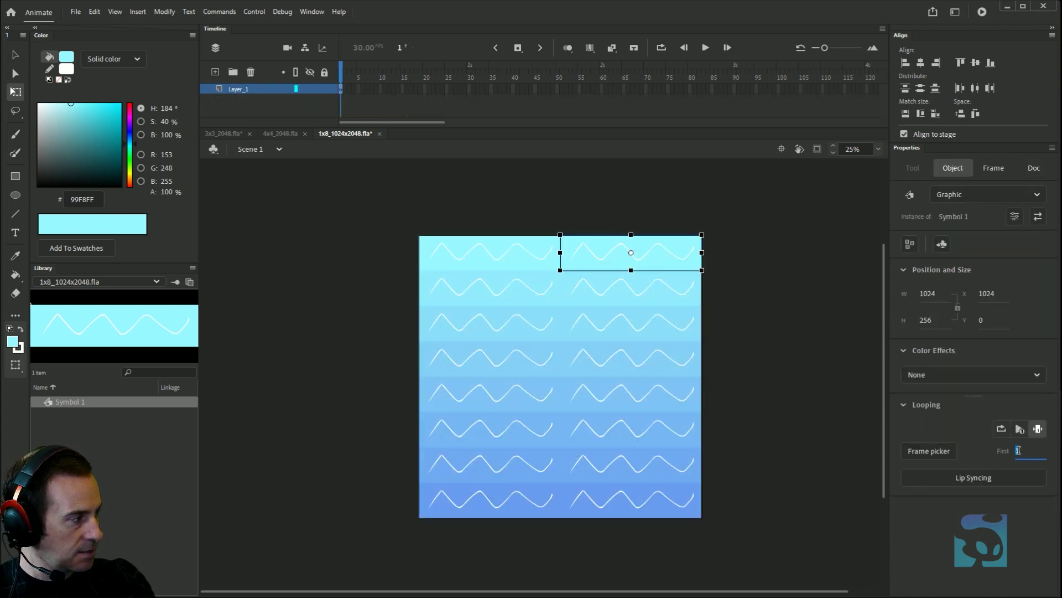
pyautogui.write('9')
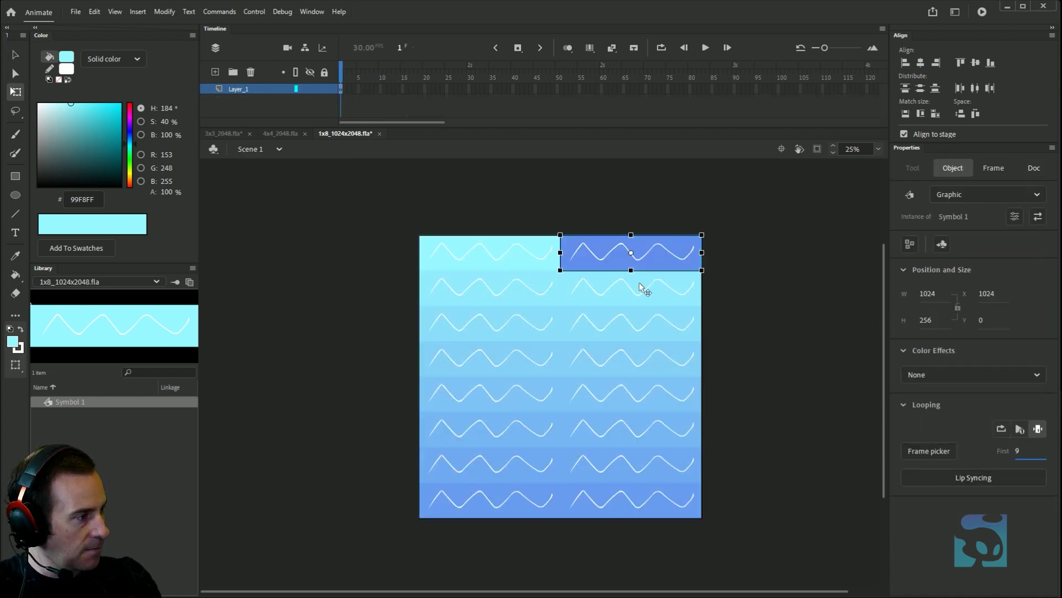
pyautogui.click(639, 284)
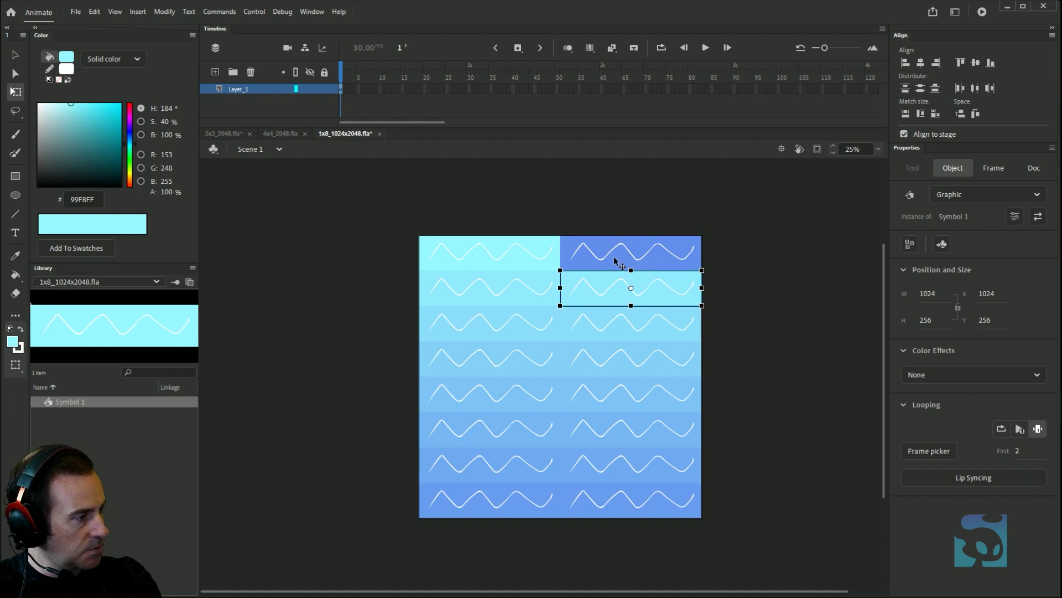
# - Set the looping first frame of the right column's top bar to 2, so numbering runs across the row
pyautogui.click(520, 250)
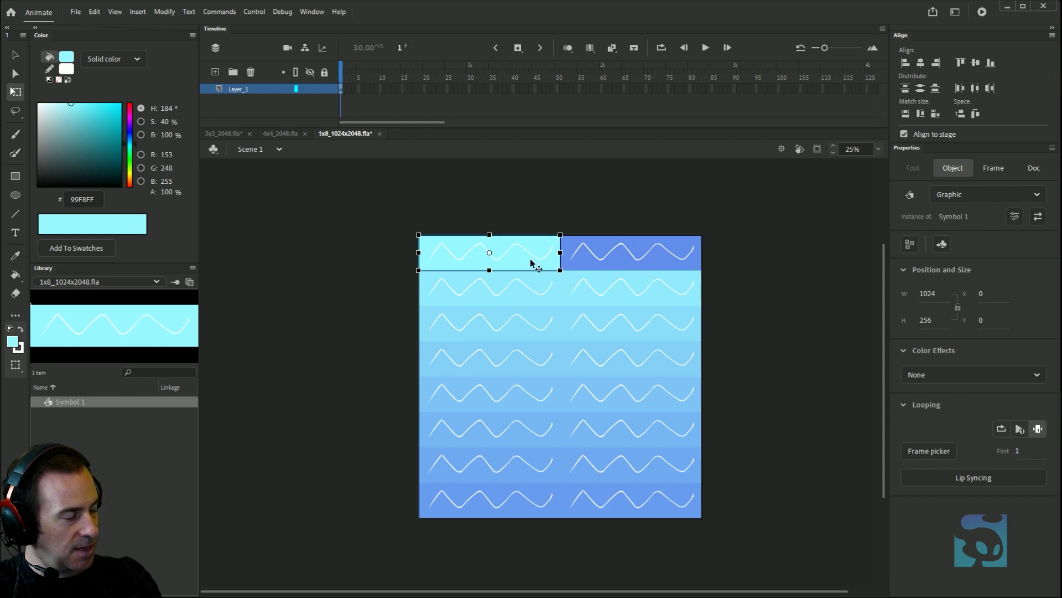
pyautogui.click(590, 255)
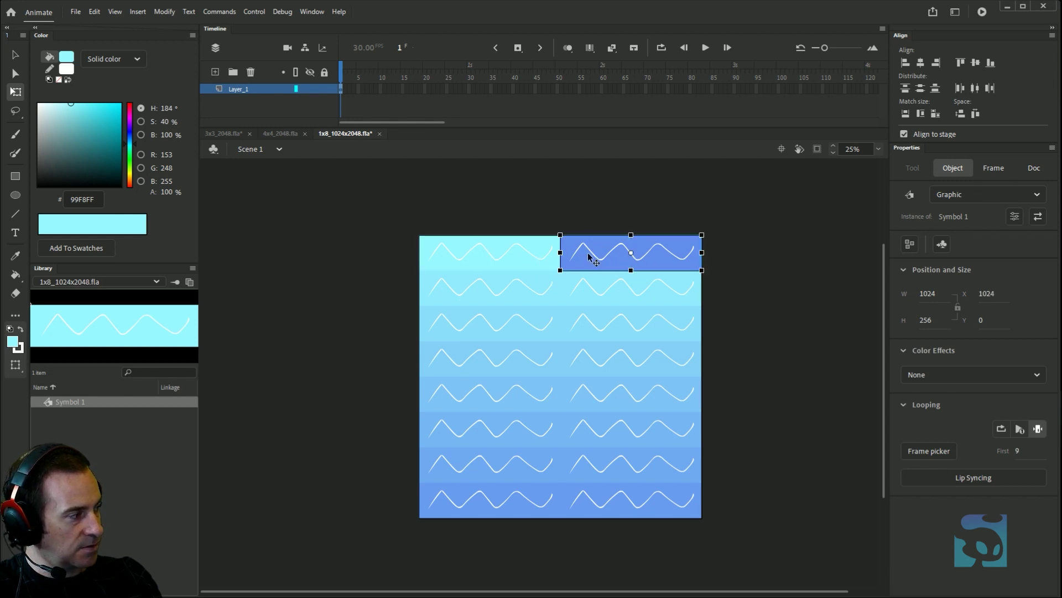
pyautogui.click(1018, 450)
pyautogui.write('2')
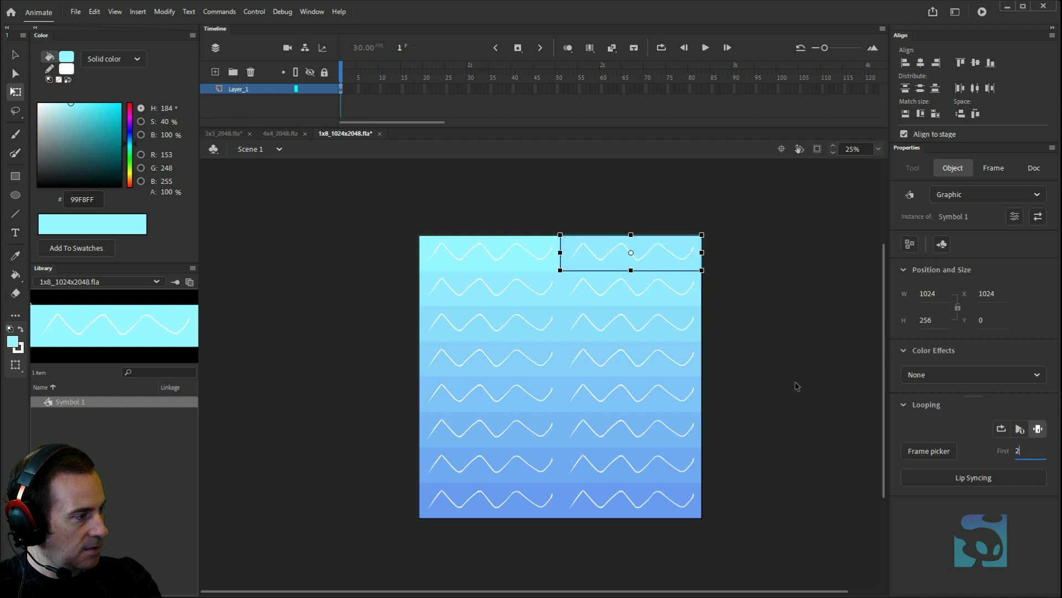
# - Set the looping first frame of the second row's bars to 3 in the left column and 4 in the right
pyautogui.click(505, 293)
pyautogui.press('Return')
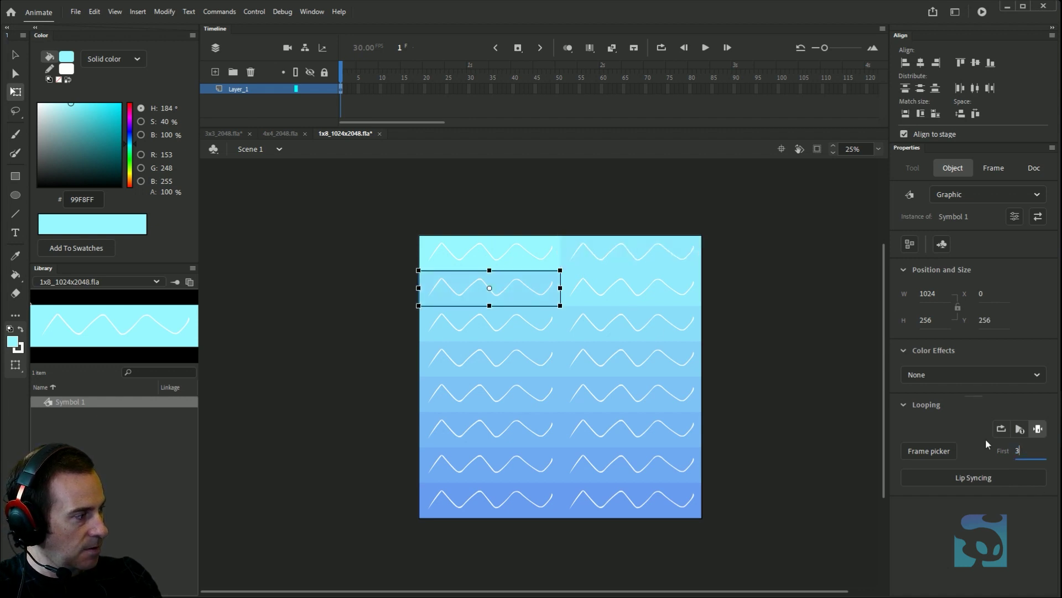
pyautogui.click(671, 294)
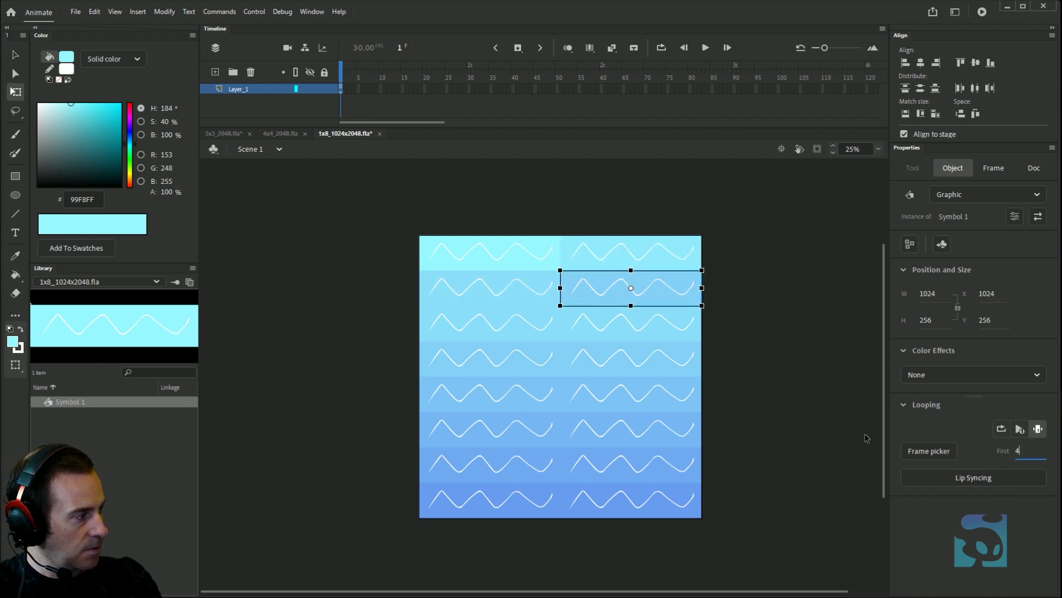
# - Continue the across-row looping first-frame numbering on both bars of the third row
pyautogui.click(506, 323)
pyautogui.click(1019, 452)
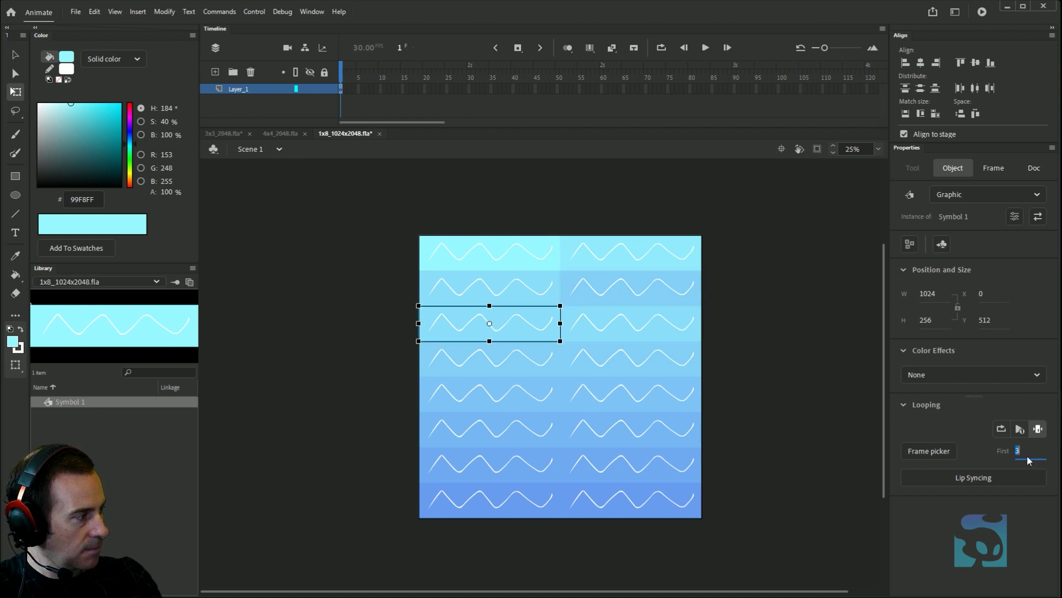
pyautogui.write('3')
pyautogui.press('Return')
pyautogui.click(627, 329)
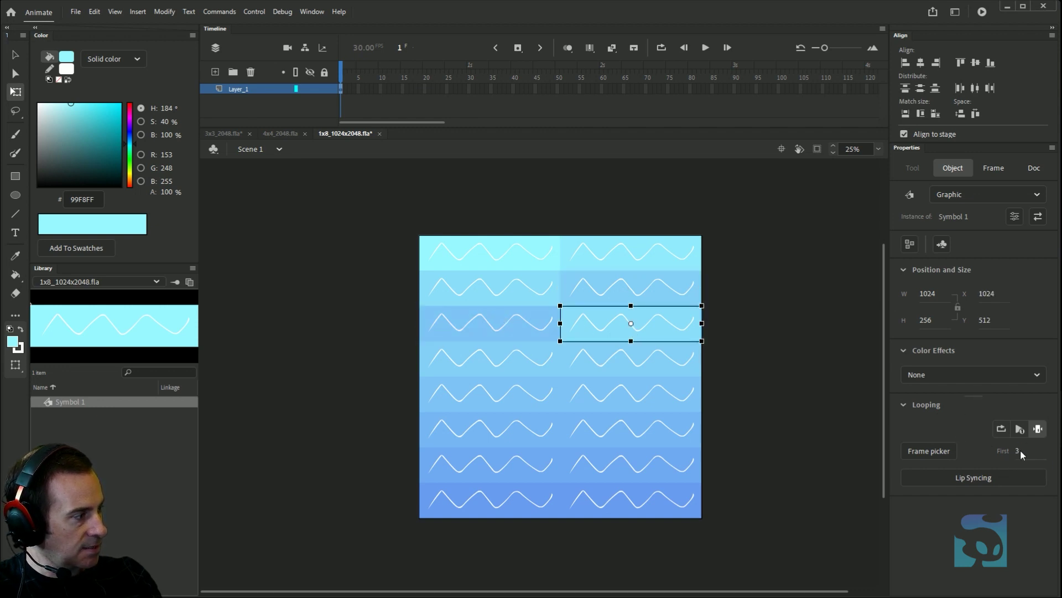
pyautogui.press('Return')
# - Set the looping first frame of the fourth row's left-column bar to 7, and give the right-column bar the next number
pyautogui.click(486, 361)
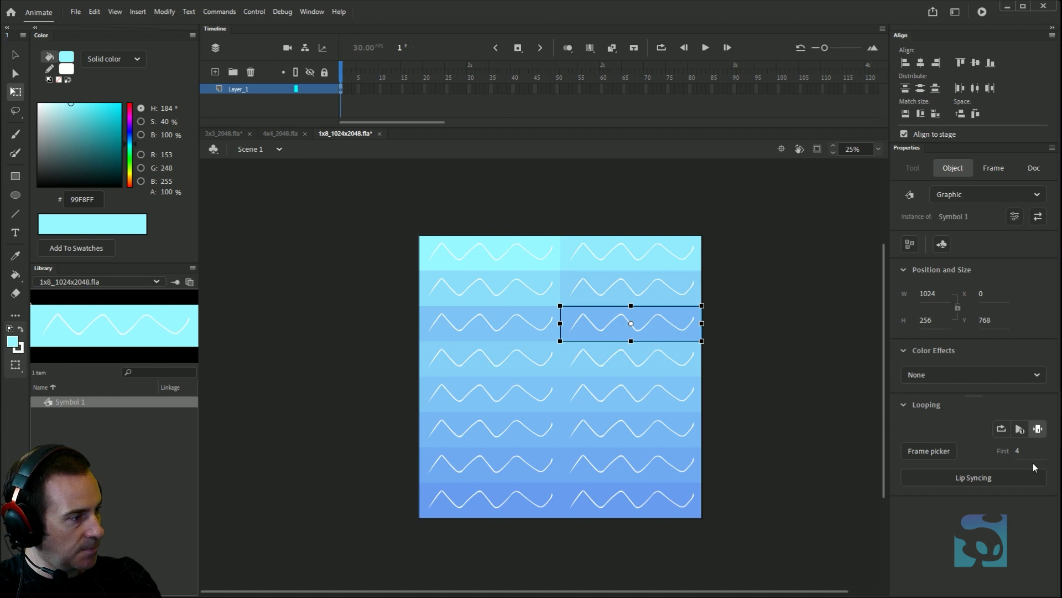
pyautogui.click(1018, 452)
pyautogui.write('7')
pyautogui.press('Return')
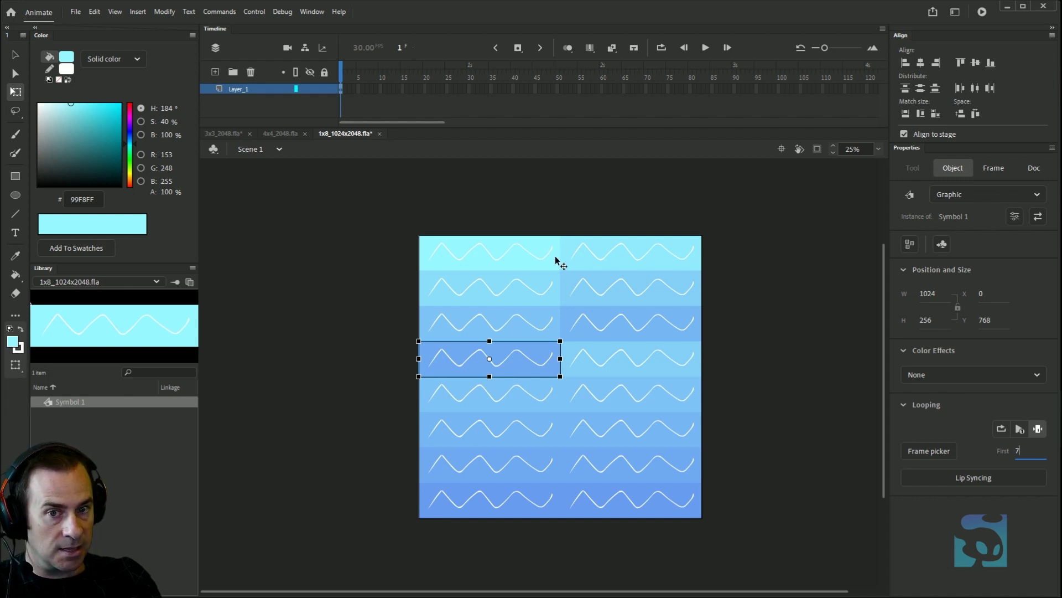
pyautogui.click(569, 365)
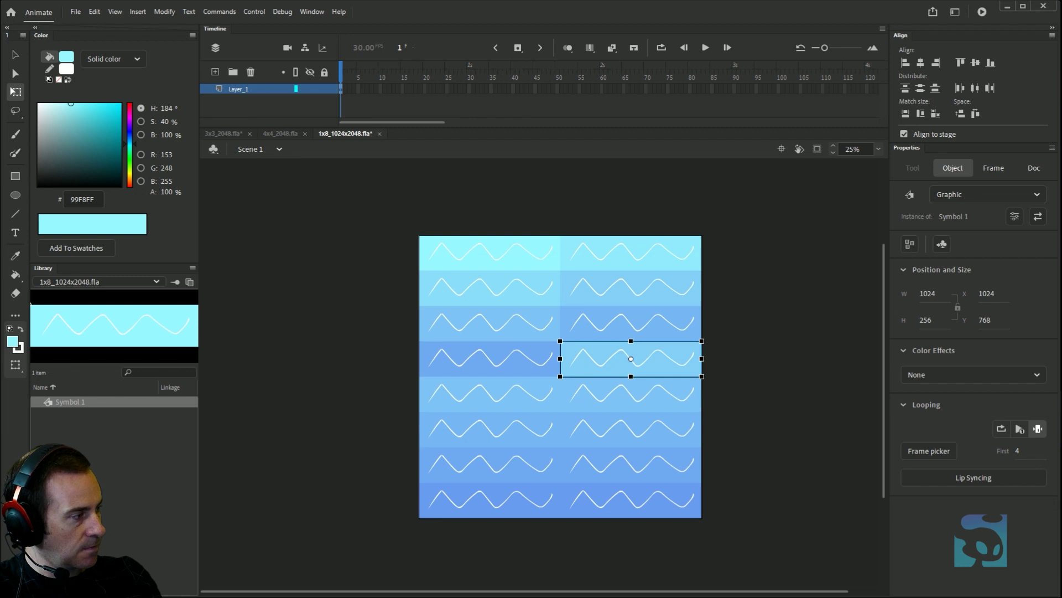
# - Set the looping first frame of the fifth row's bars to 9 in the left column and 10 in the right
pyautogui.click(509, 402)
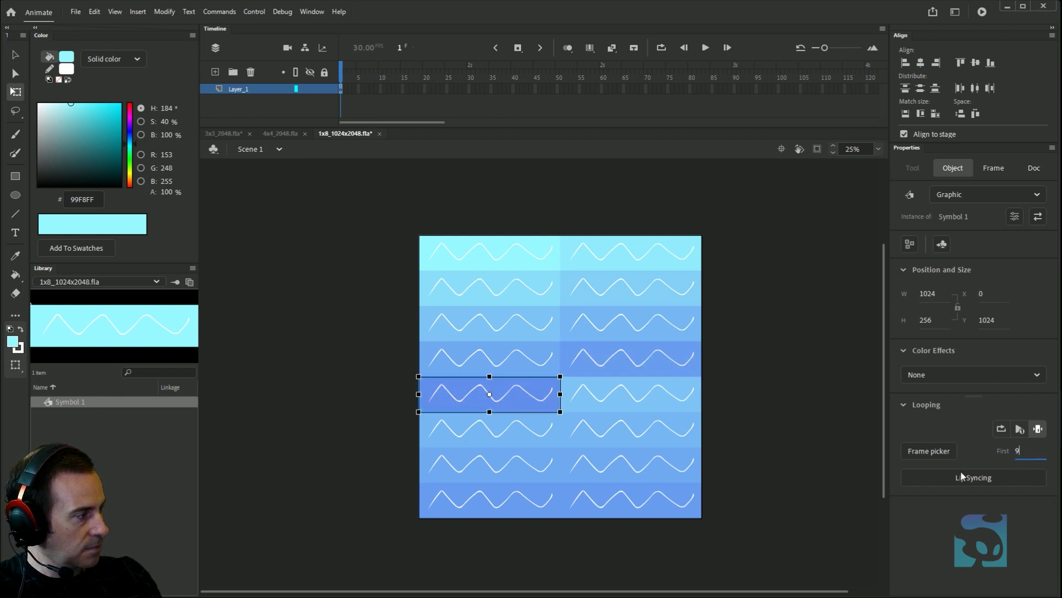
pyautogui.click(612, 389)
pyautogui.click(1019, 450)
pyautogui.write('10')
pyautogui.press('Return')
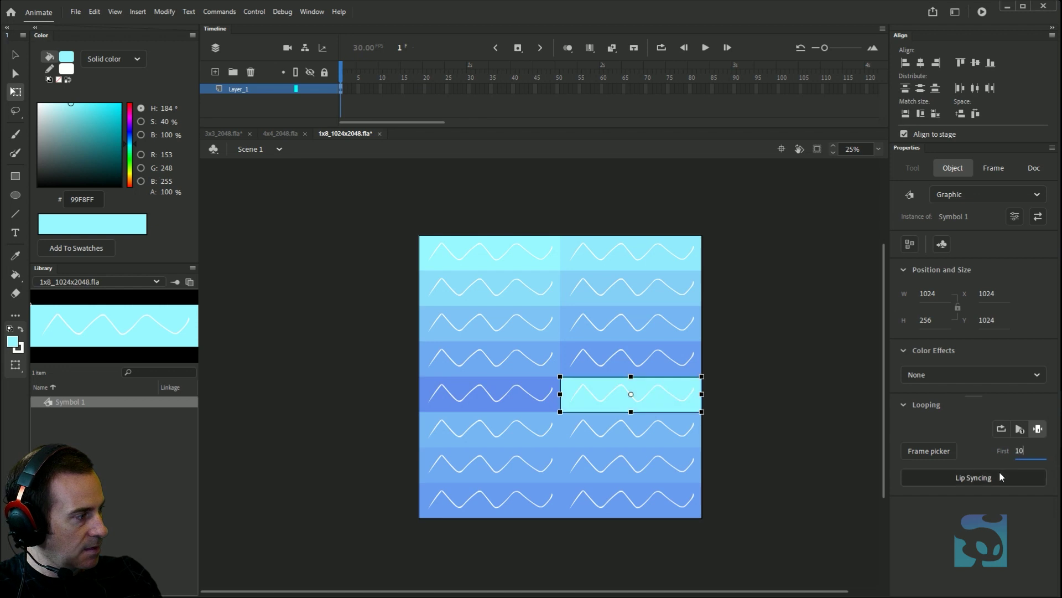
# - Continue the looping first-frame numbering across the sixth row, with the right column's bar at 12
pyautogui.click(503, 430)
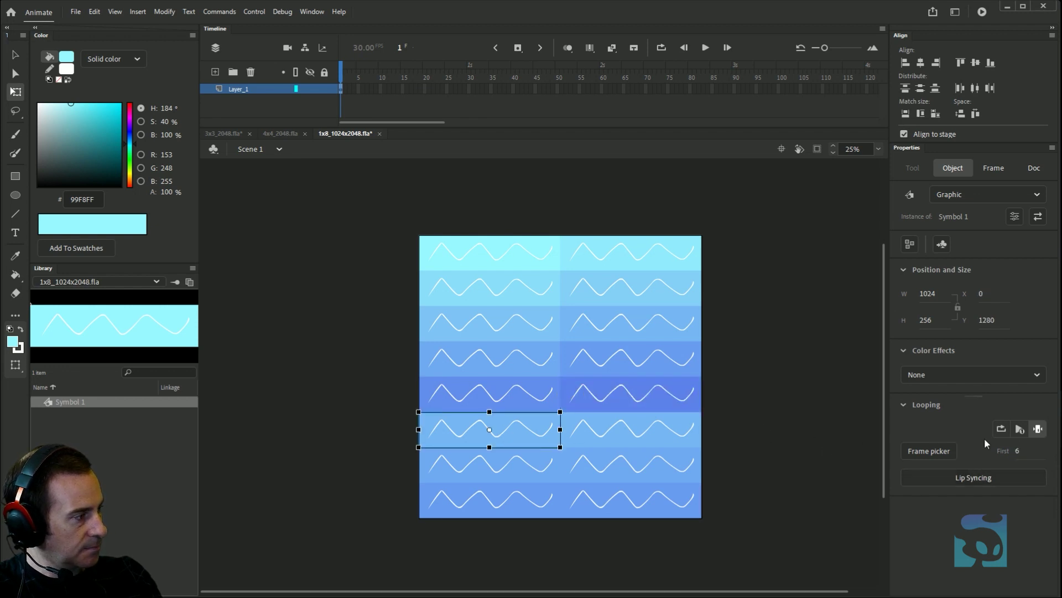
pyautogui.write('12')
pyautogui.press('Return')
pyautogui.click(631, 437)
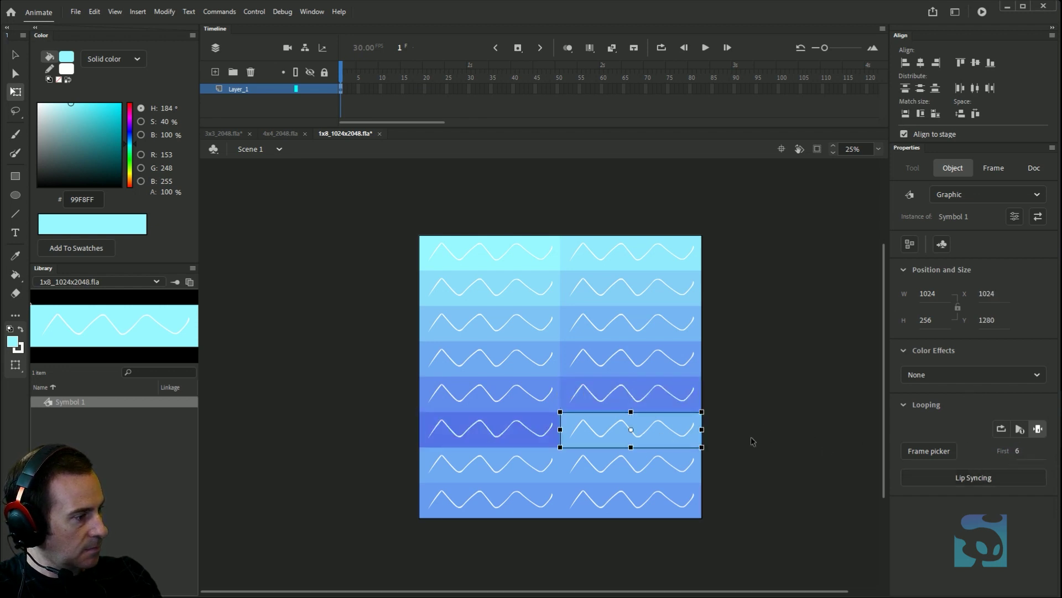
pyautogui.click(1017, 450)
pyautogui.write('14')
pyautogui.press('Return')
# - Set the looping first frame of the left column's seventh bar to 12
pyautogui.click(520, 463)
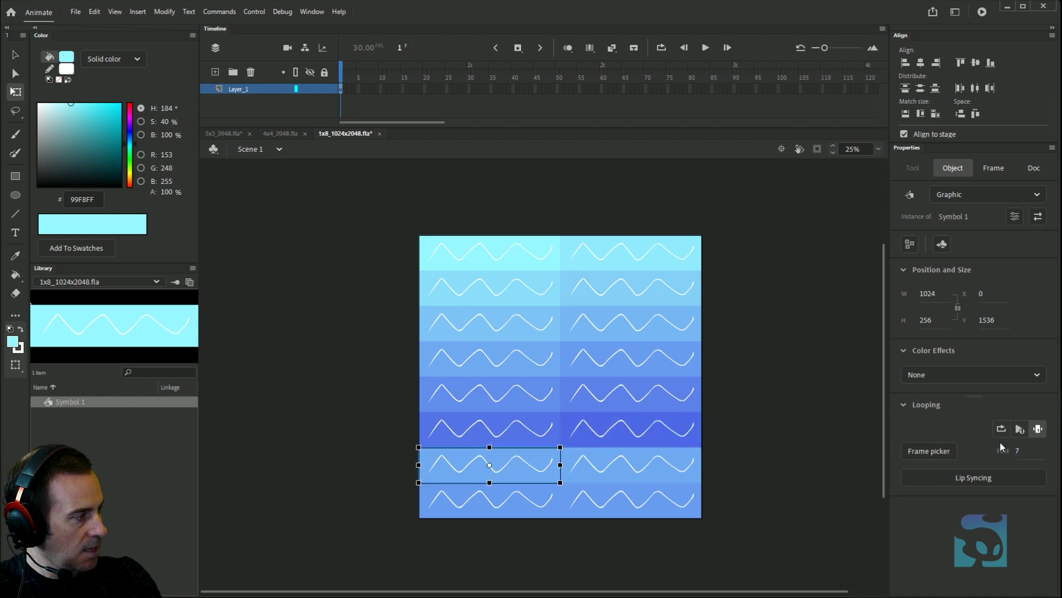
pyautogui.click(1017, 450)
pyautogui.write('12')
pyautogui.press('Return')
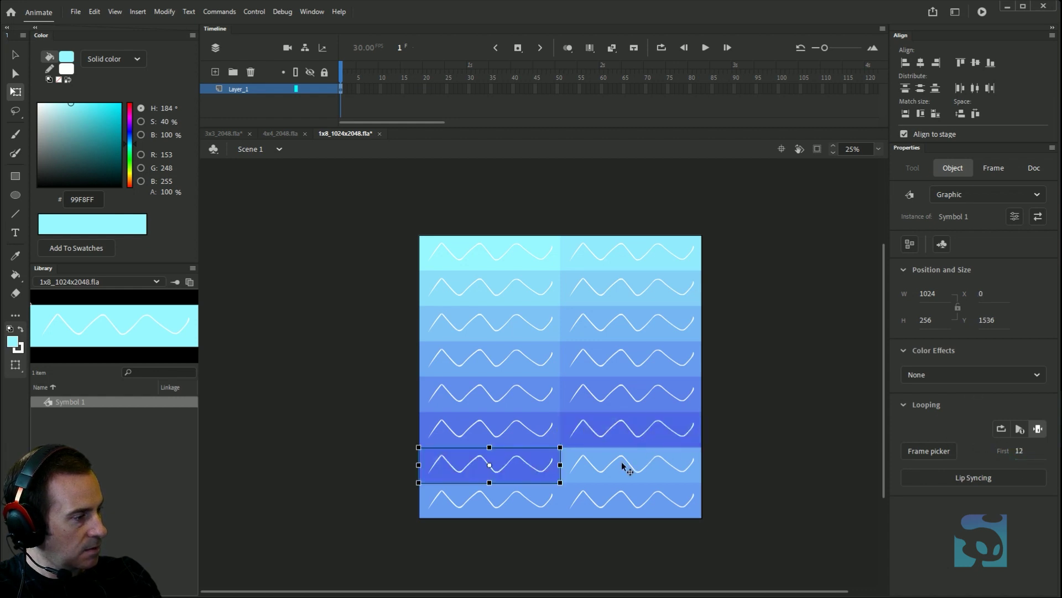
# - Renumber the seventh row's looping first frames to follow the sixth row, with the right column's bar at 14
pyautogui.click(624, 467)
pyautogui.click(1030, 451)
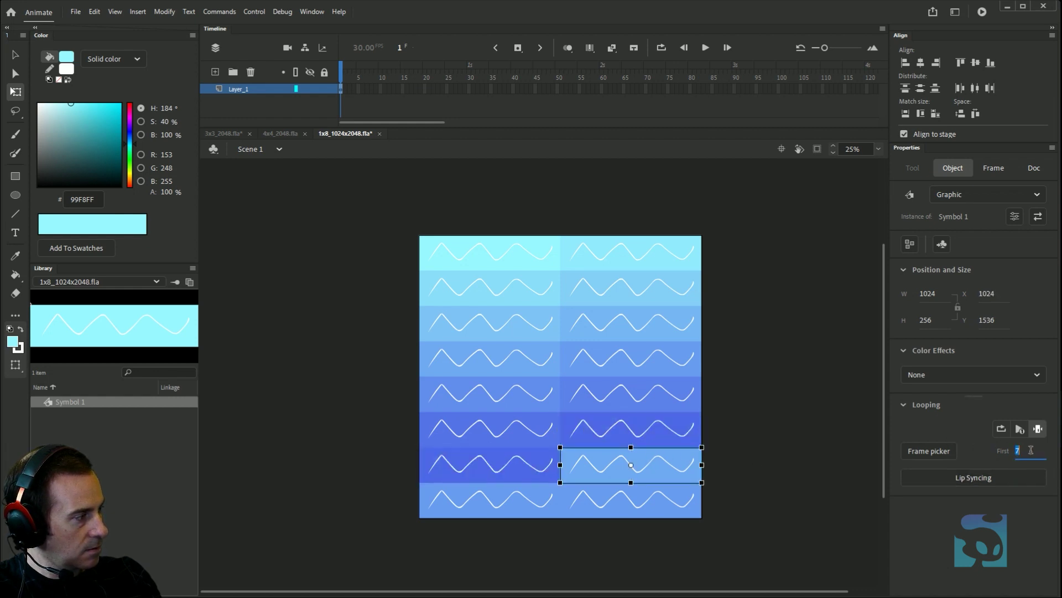
pyautogui.click(651, 434)
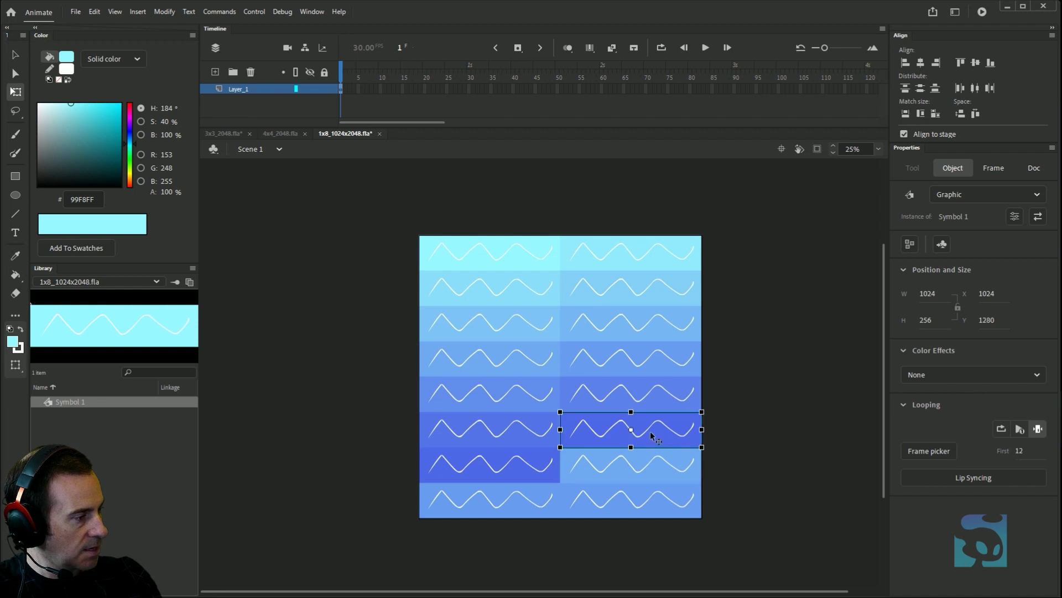
pyautogui.click(497, 463)
pyautogui.click(1021, 450)
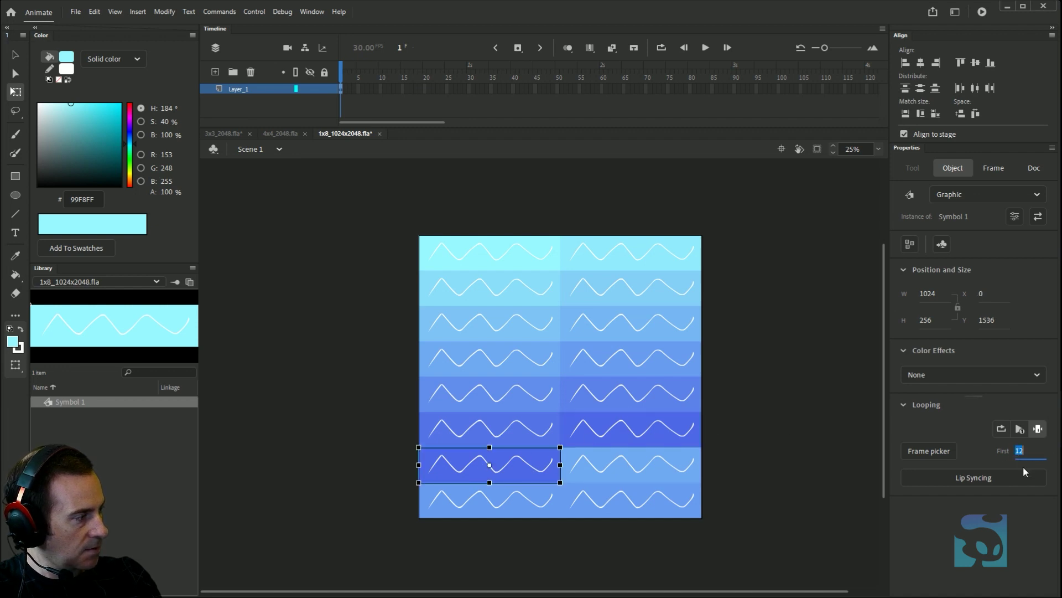
pyautogui.click(628, 476)
pyautogui.click(1023, 452)
pyautogui.write('14')
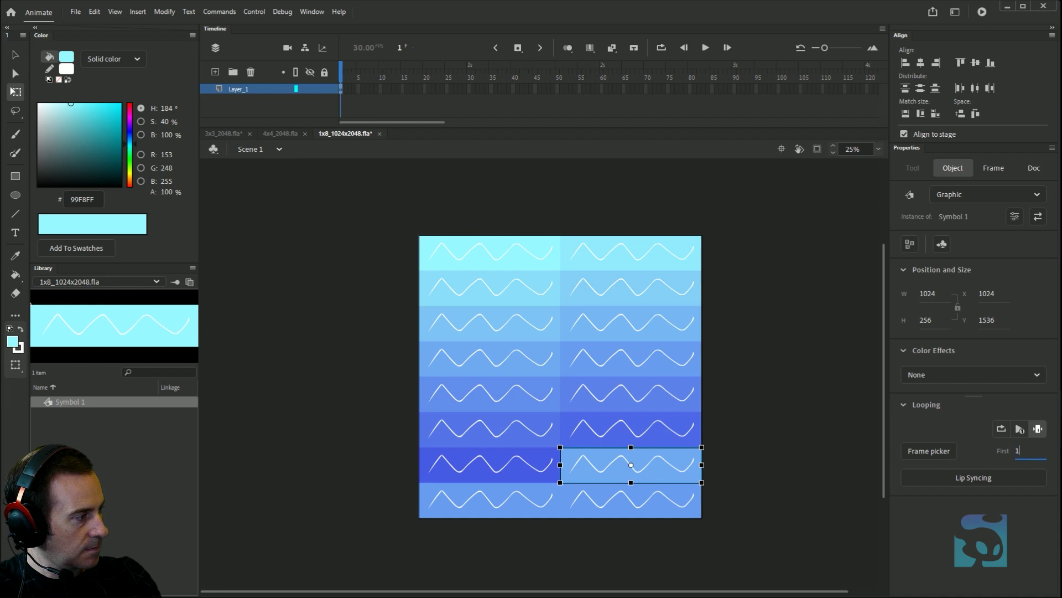
pyautogui.press('Return')
# - Set the looping first frame of the bottom row's bars to 15 in the left column and 16 in the right
pyautogui.click(524, 507)
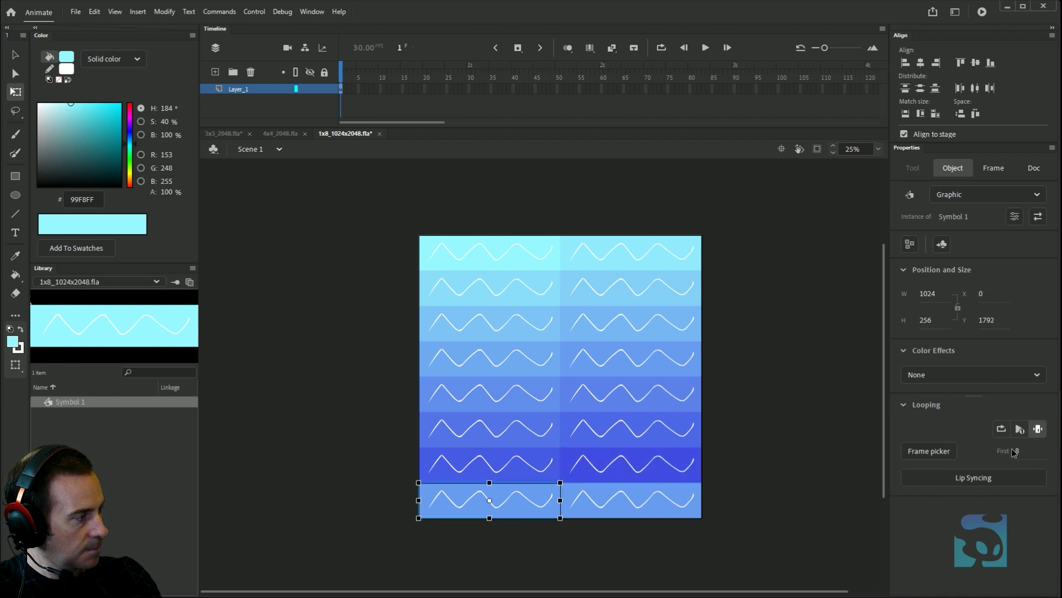
pyautogui.click(1014, 452)
pyautogui.write('15')
pyautogui.press('Return')
pyautogui.click(658, 500)
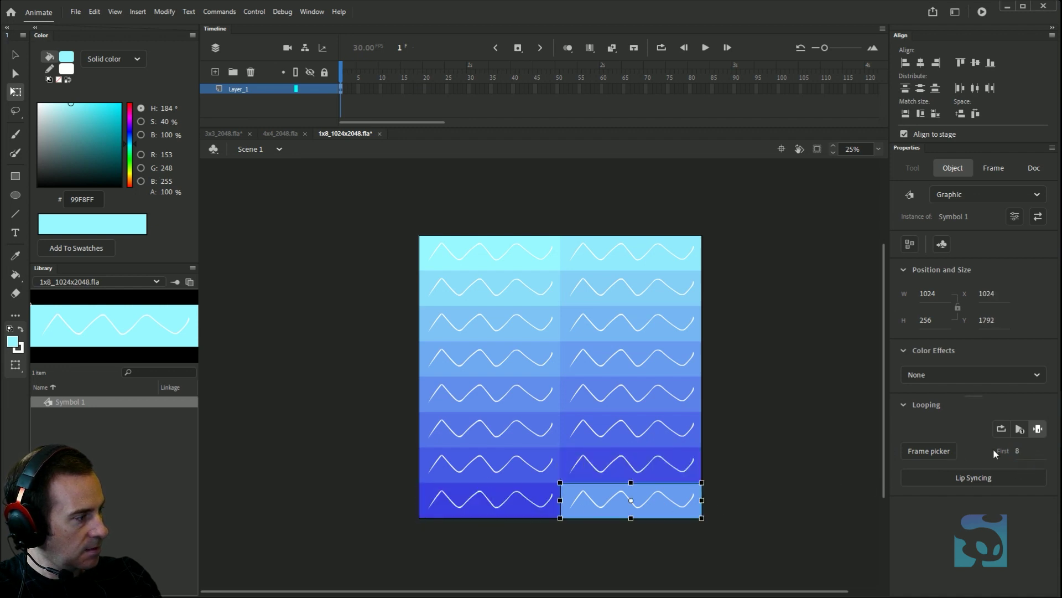
pyautogui.click(1023, 450)
pyautogui.write('16')
pyautogui.click(825, 331)
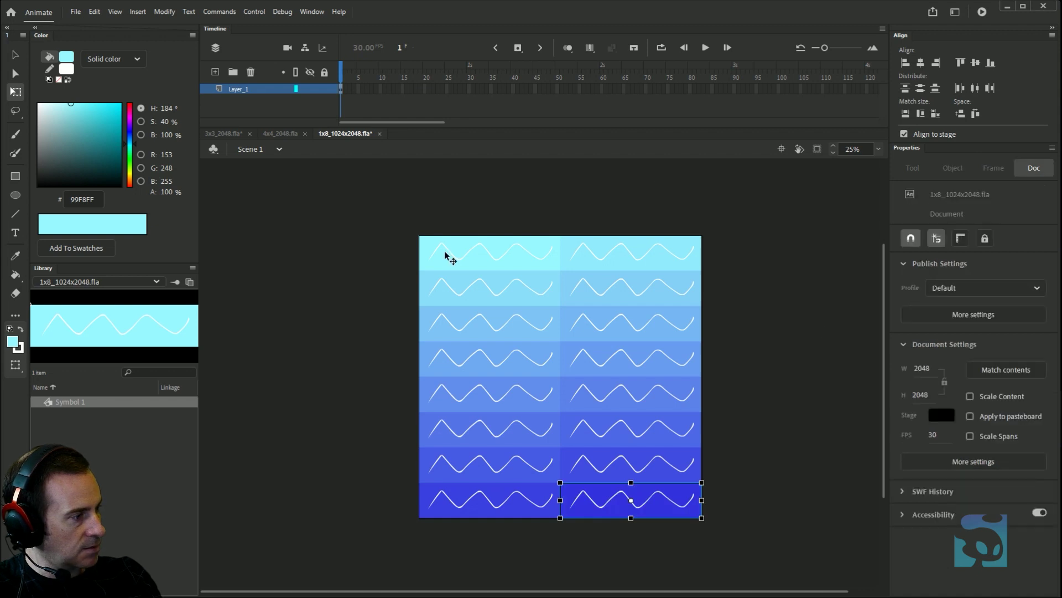
# - Inside the bar symbol, delete the wavy line from Layer_3 and rename that layer Animation
pyautogui.doubleClick(489, 271)
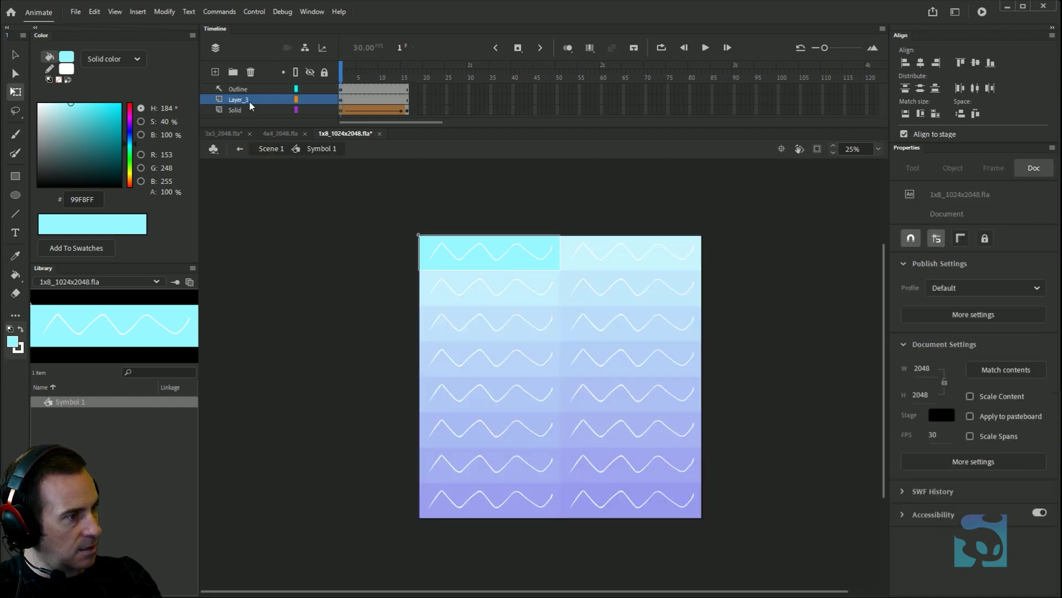
pyautogui.click(362, 104)
pyautogui.press('Delete')
pyautogui.doubleClick(239, 99)
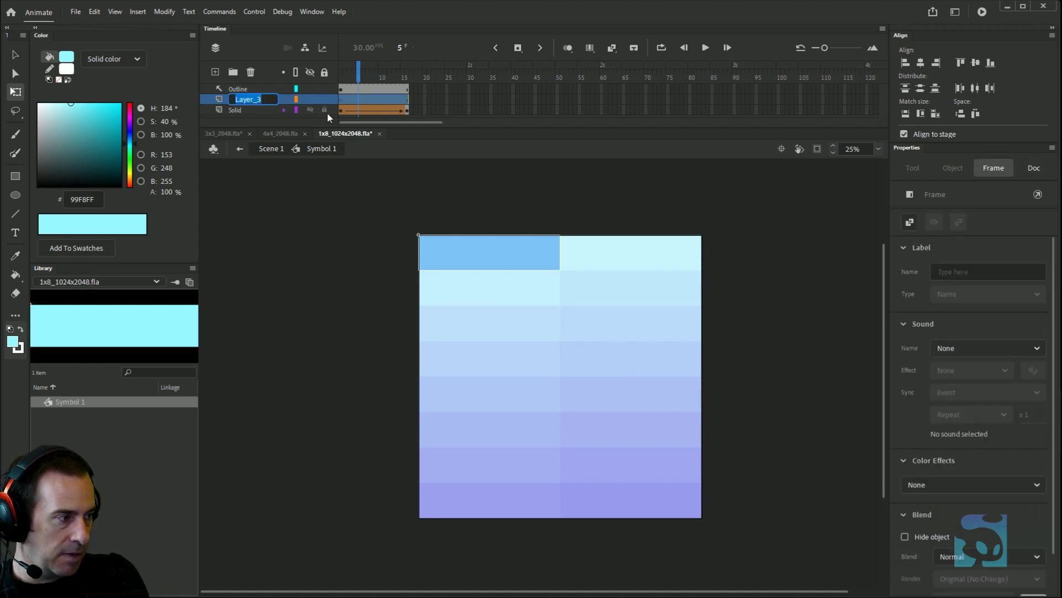
pyautogui.write('Animation')
pyautogui.press('Return')
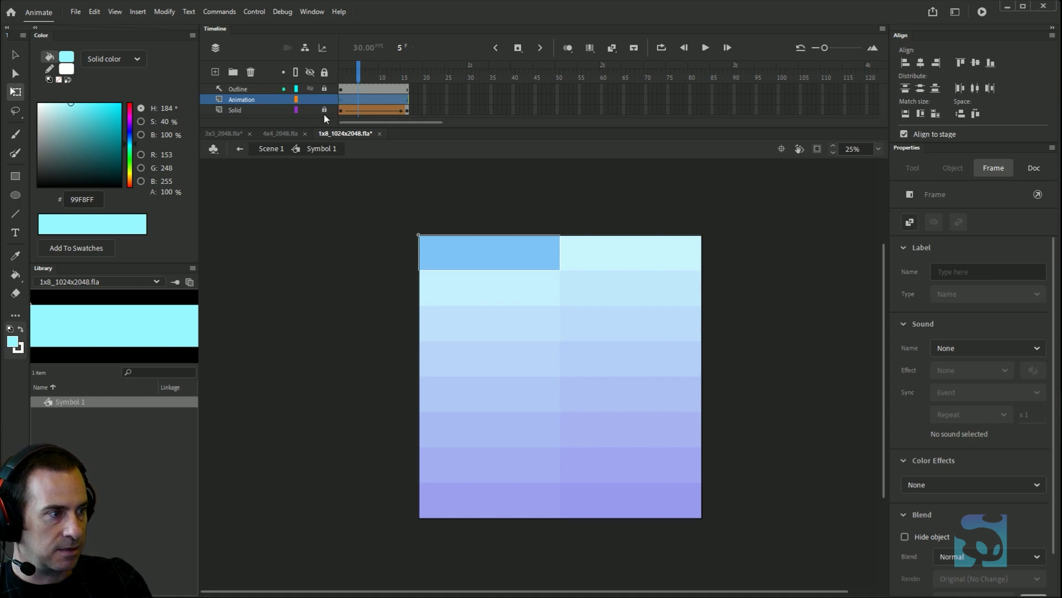
# - Return to the main scene and extend Layer_1 to frame 16
pyautogui.doubleClick(266, 286)
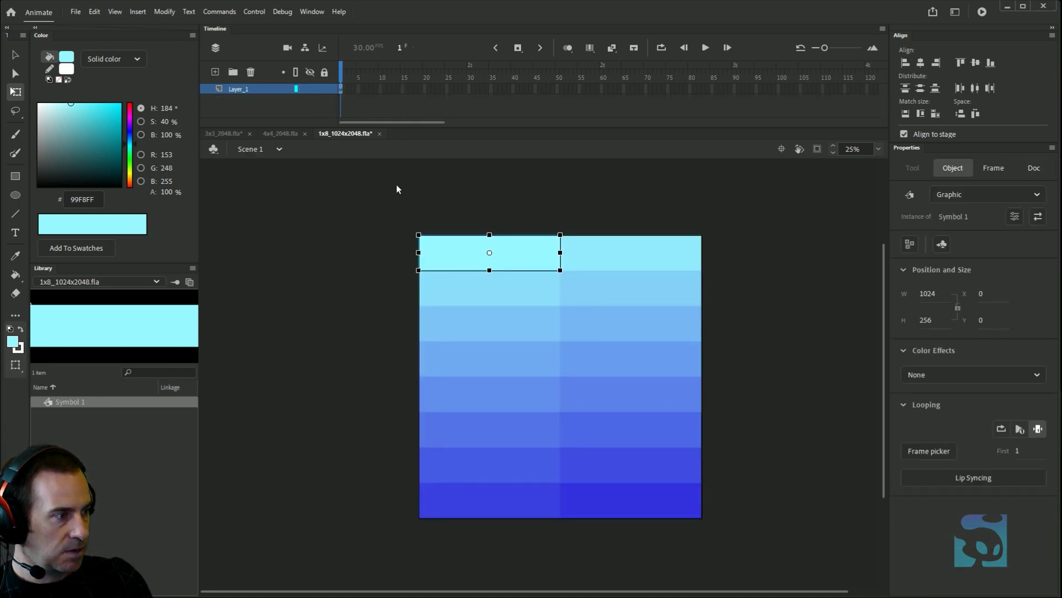
pyautogui.click(387, 213)
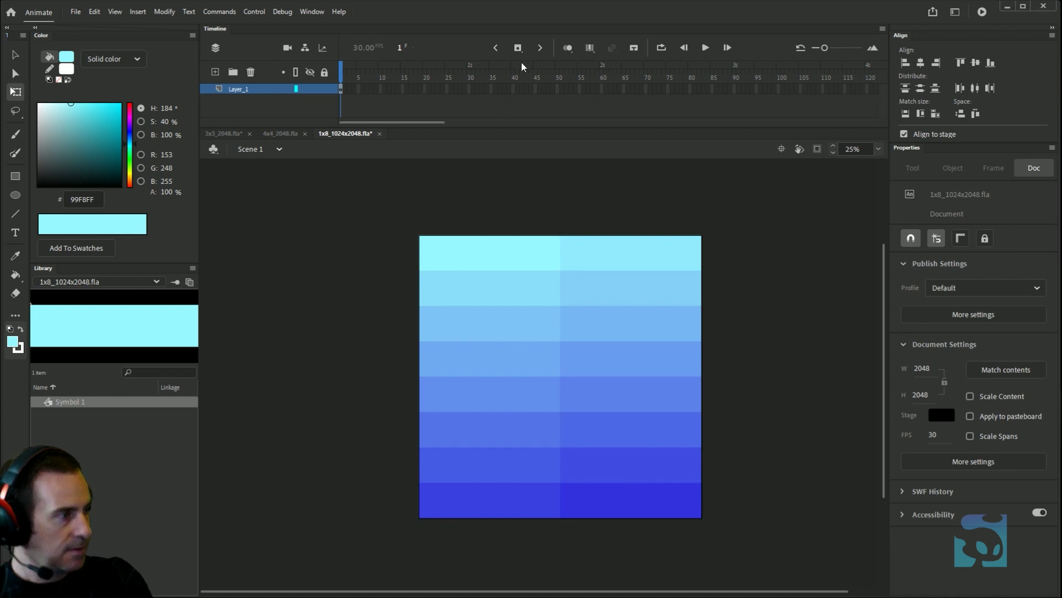
pyautogui.click(408, 90)
pyautogui.press('F5')
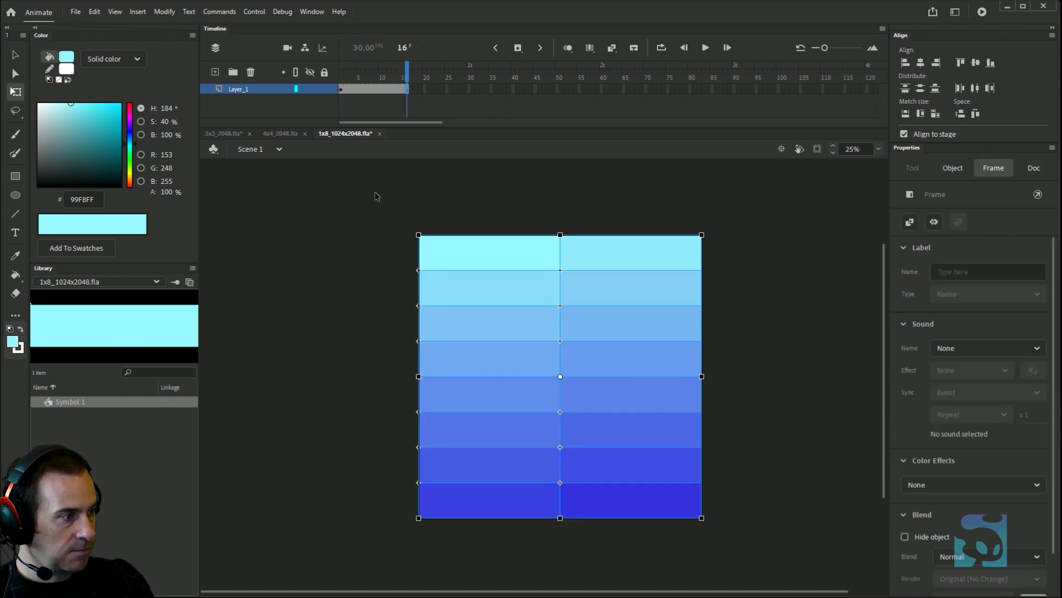
pyautogui.click(366, 255)
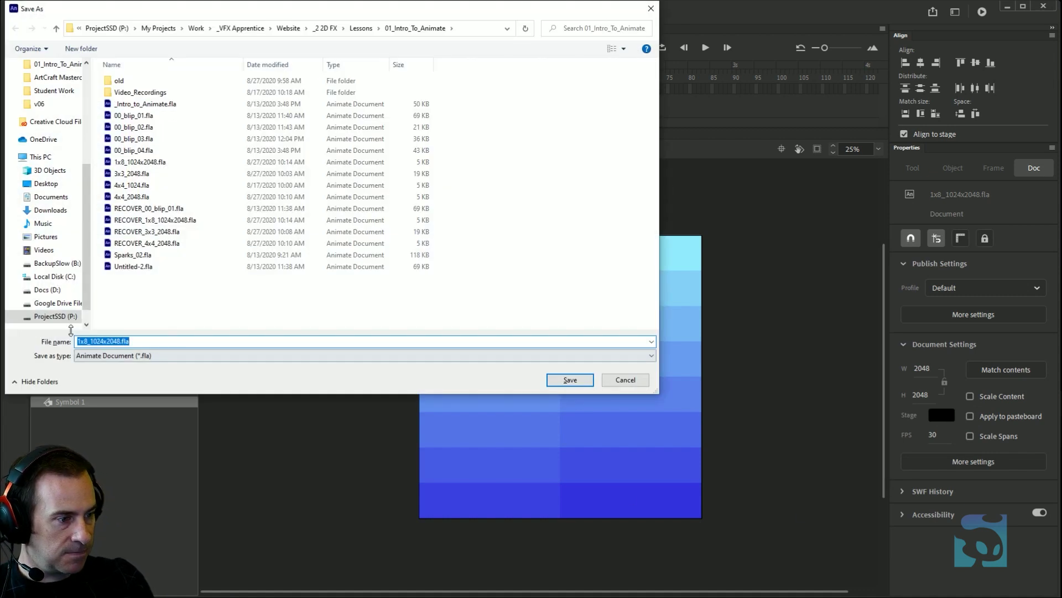
# - Save the document as 2x8_2048.fla, and play the timeline from frame 1
pyautogui.click(81, 341)
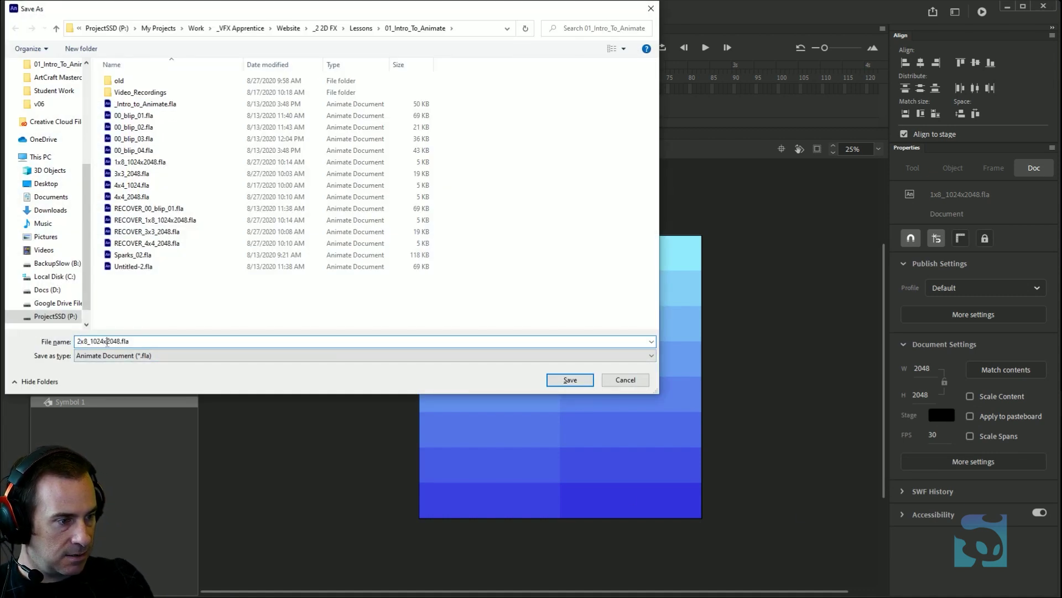
pyautogui.moveTo(107, 341); pyautogui.dragTo(90, 342)
pyautogui.press('BackSpace')
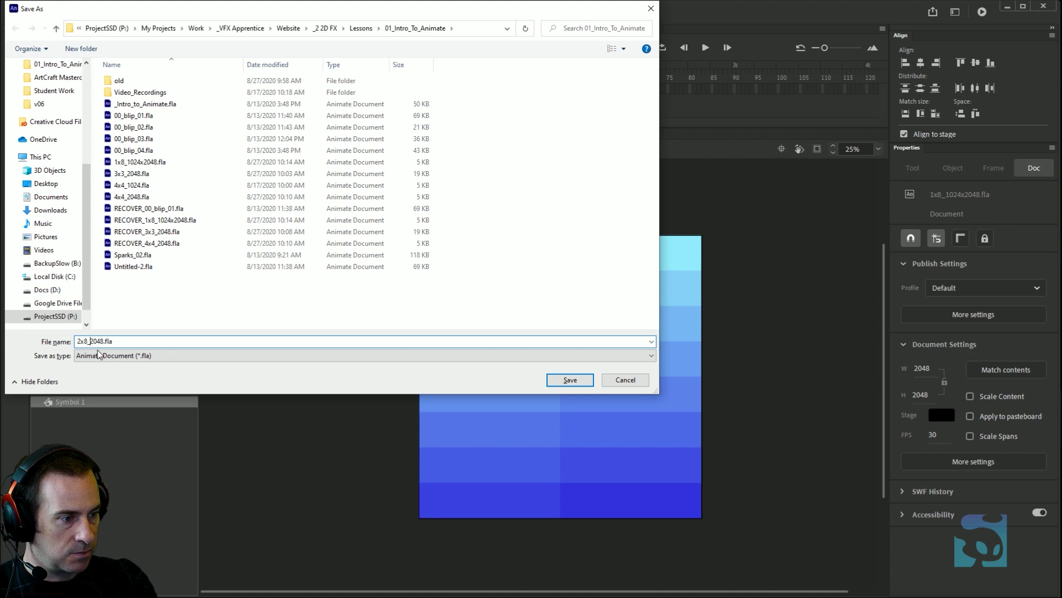
pyautogui.click(570, 380)
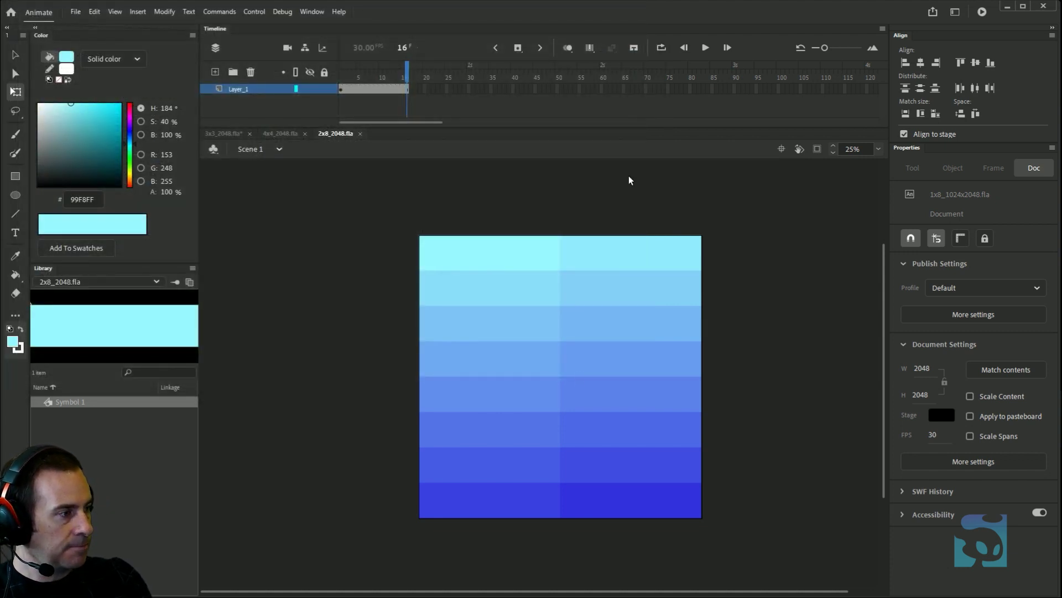
pyautogui.moveTo(408, 67); pyautogui.dragTo(332, 67)
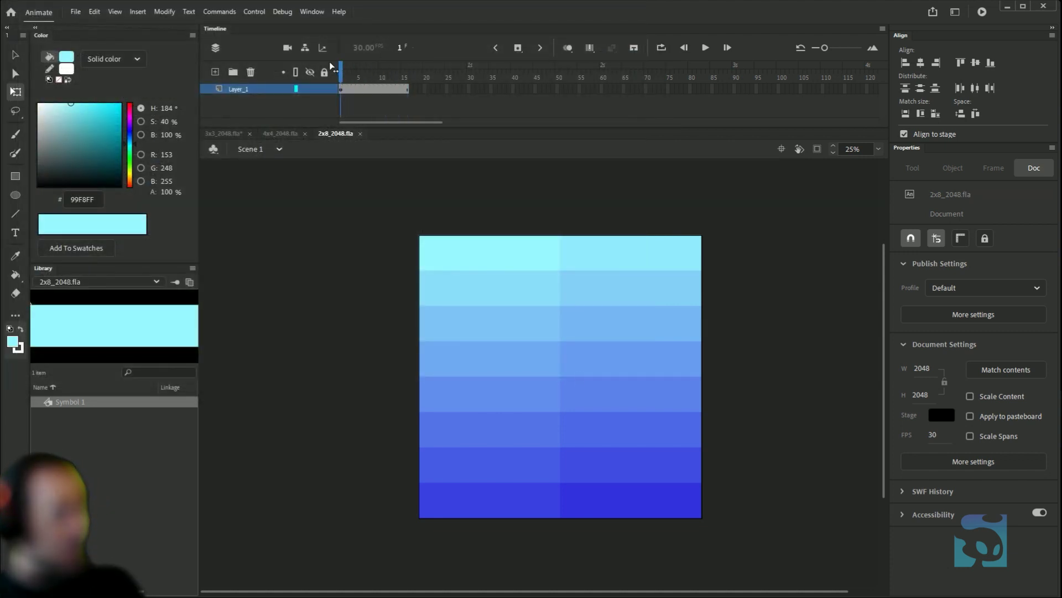
pyautogui.press('Return')
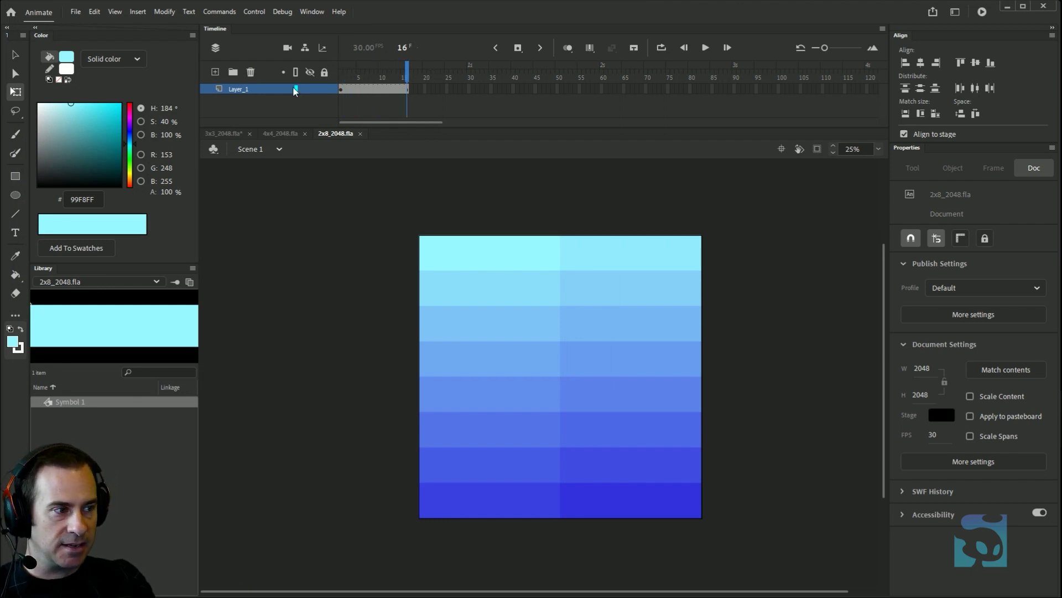
# - Add a new layer above Layer_1 in the main scene and select its first frame
pyautogui.click(216, 72)
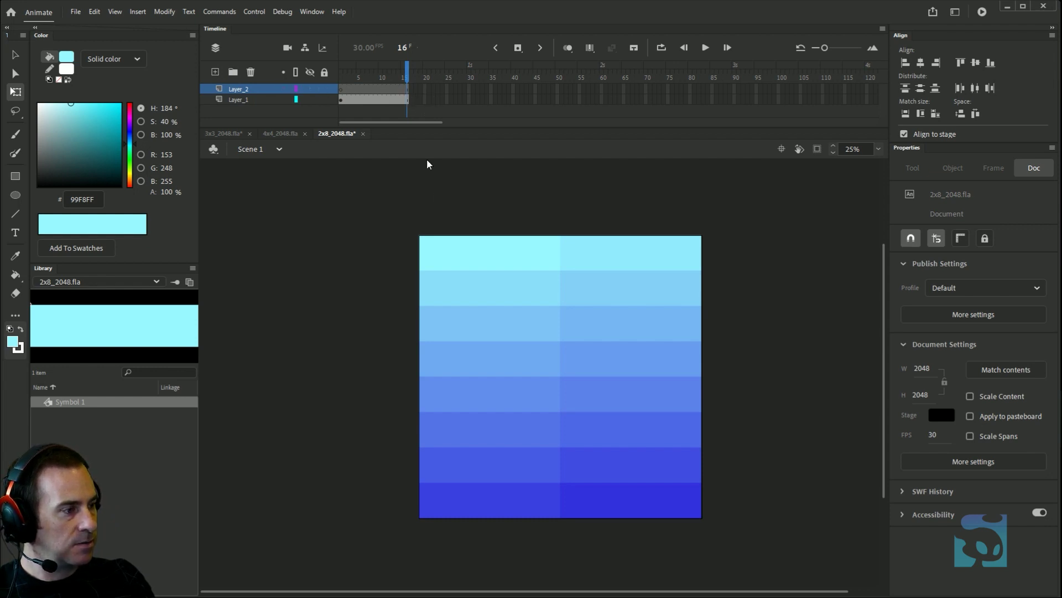
pyautogui.click(463, 255)
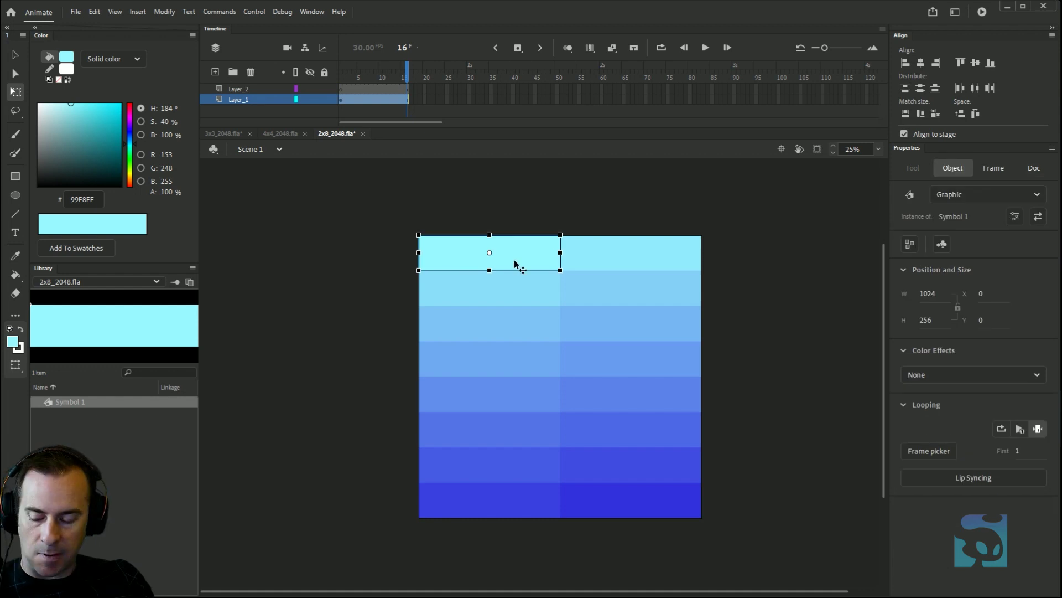
pyautogui.click(341, 87)
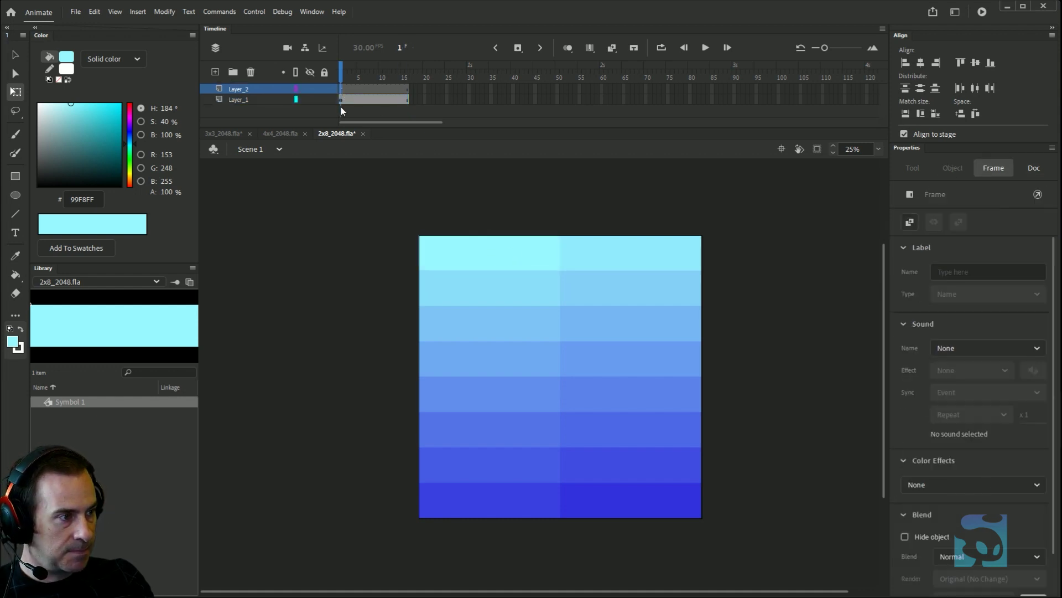
# - Paste the bar symbol into the first frame of Layer_2, centred on the stage, and hide Layer_1
pyautogui.hotkey('ctrl', 'v')
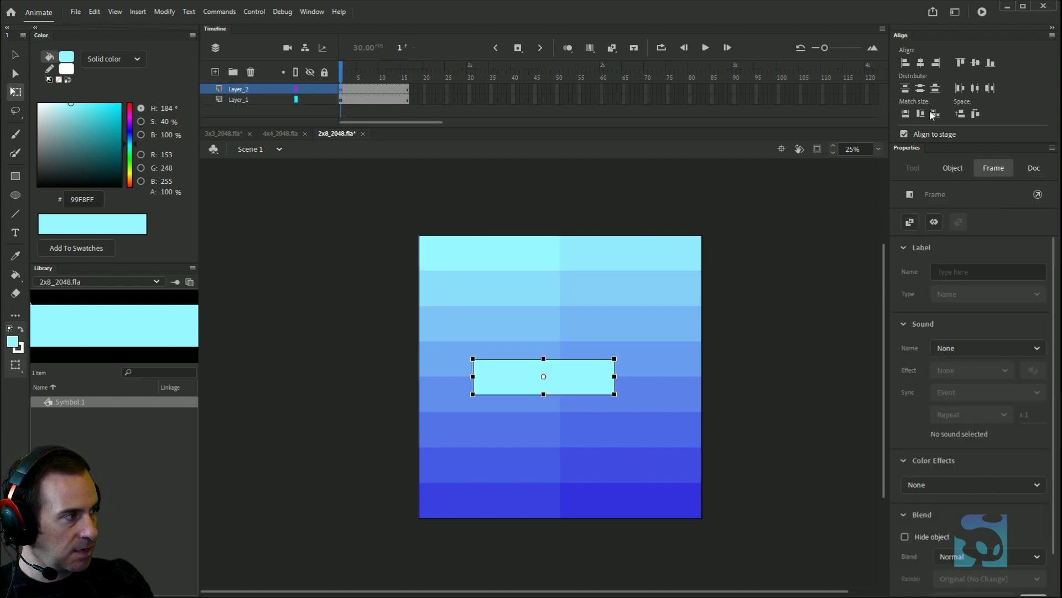
pyautogui.click(918, 63)
pyautogui.click(975, 63)
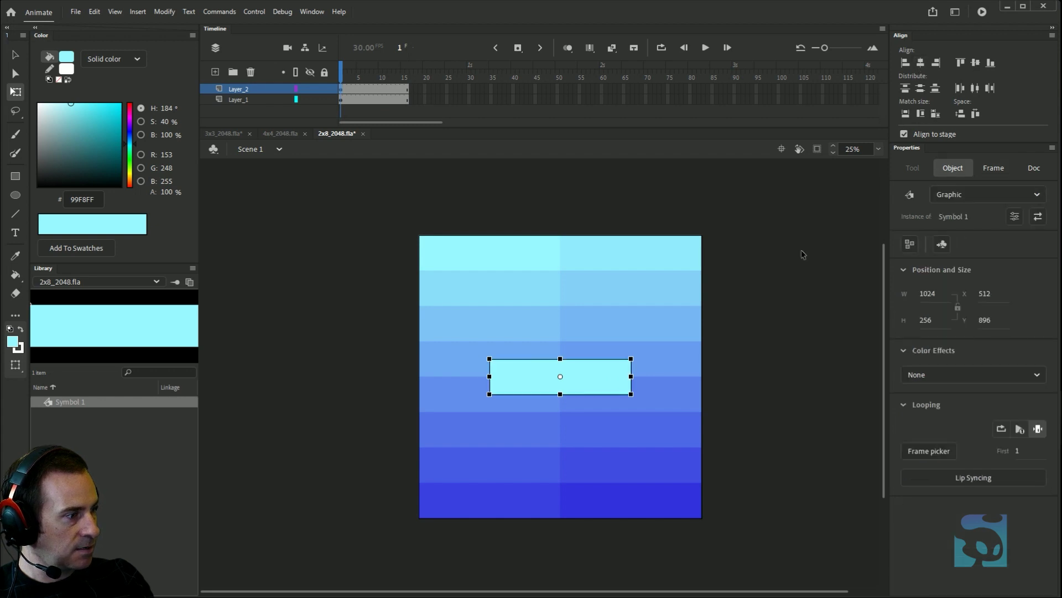
pyautogui.click(306, 104)
pyautogui.click(310, 99)
# - Insert a blank keyframe at frame 17 of Layer_2 and extend both layers to frame 30
pyautogui.click(409, 89)
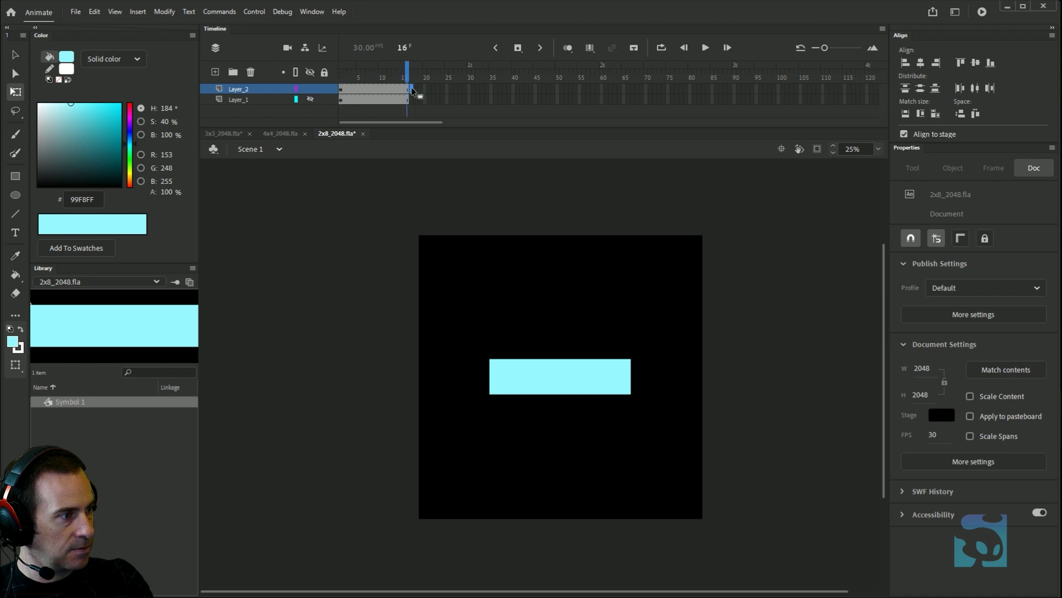
pyautogui.click(412, 90)
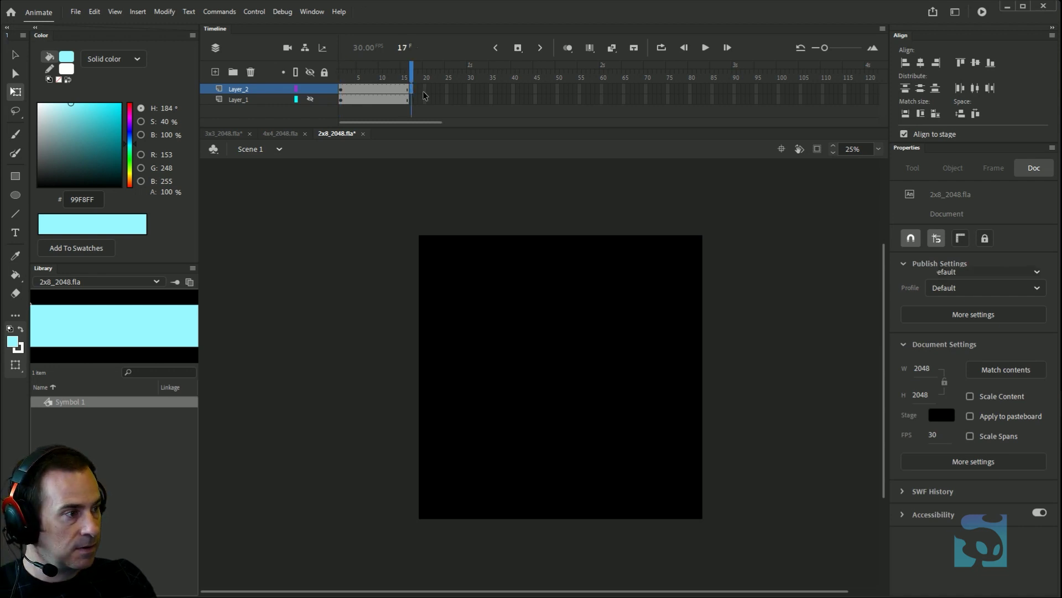
pyautogui.moveTo(471, 88); pyautogui.dragTo(470, 100)
pyautogui.press('F5')
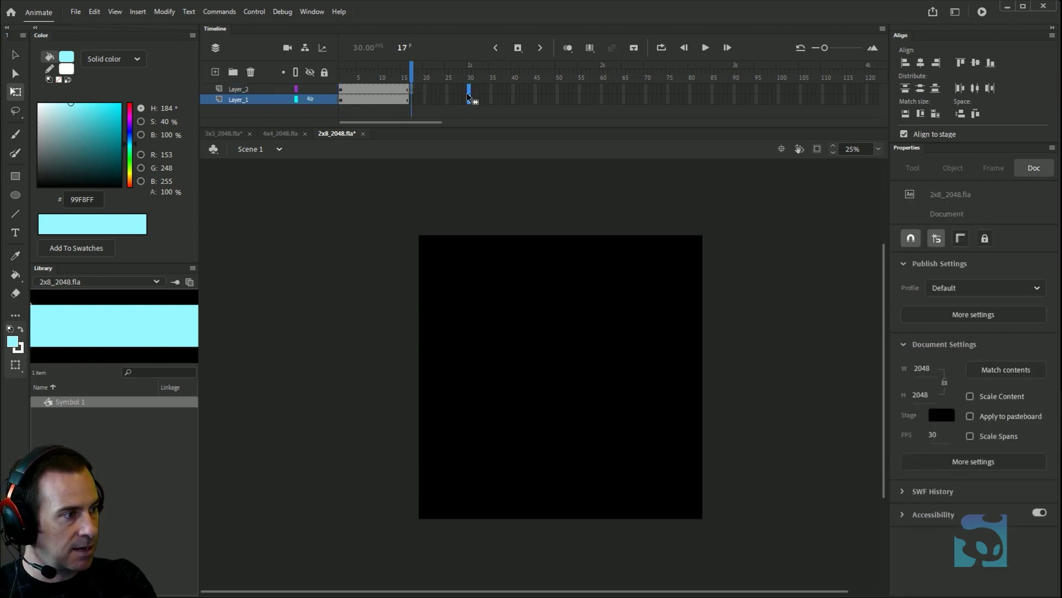
# - Rename Layer_2 as Animation and Layer_1 as Flipbook, and turn the Flipbook layer into a guide
pyautogui.doubleClick(238, 89)
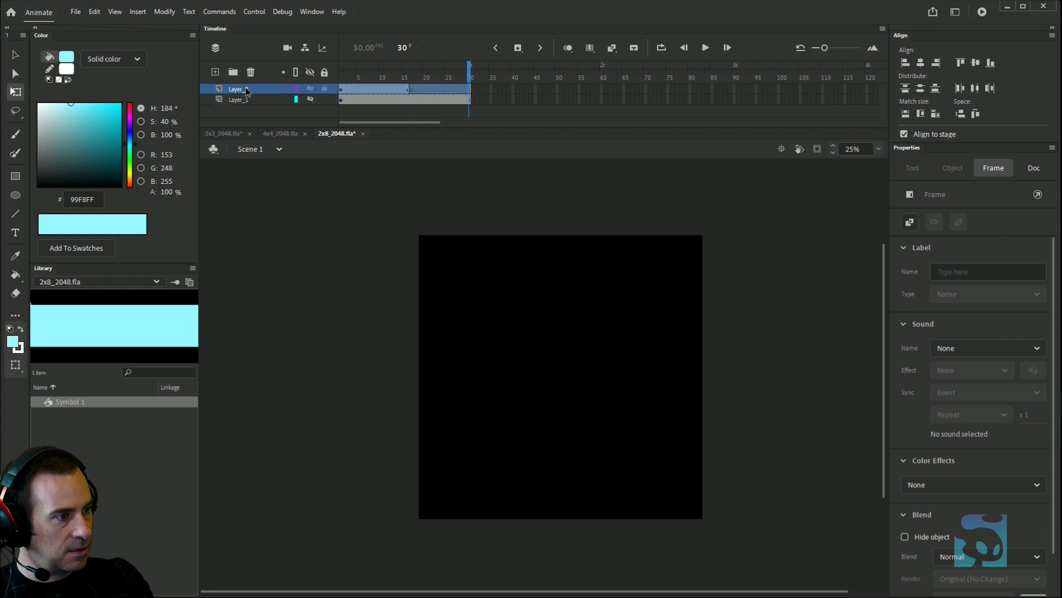
pyautogui.write('Animation')
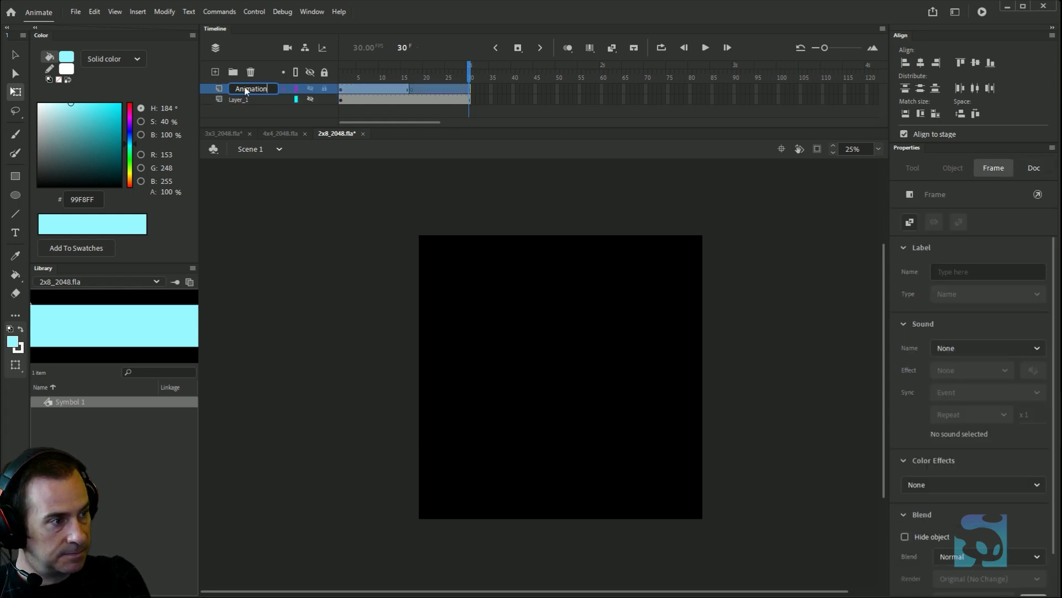
pyautogui.doubleClick(232, 98)
pyautogui.write('E')
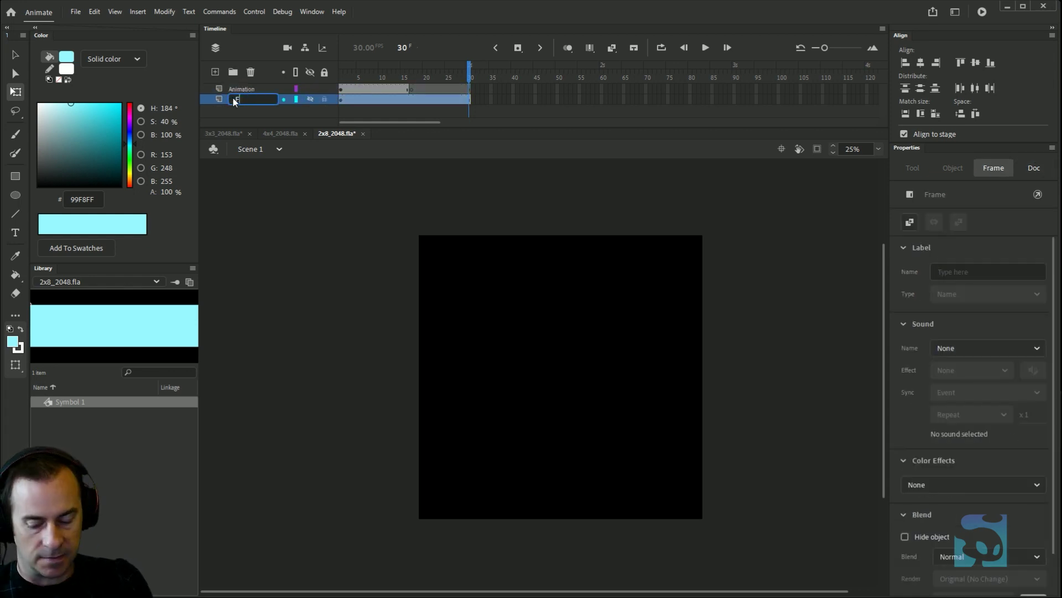
pyautogui.write('xplosion')
pyautogui.press('Return')
pyautogui.rightClick(234, 99)
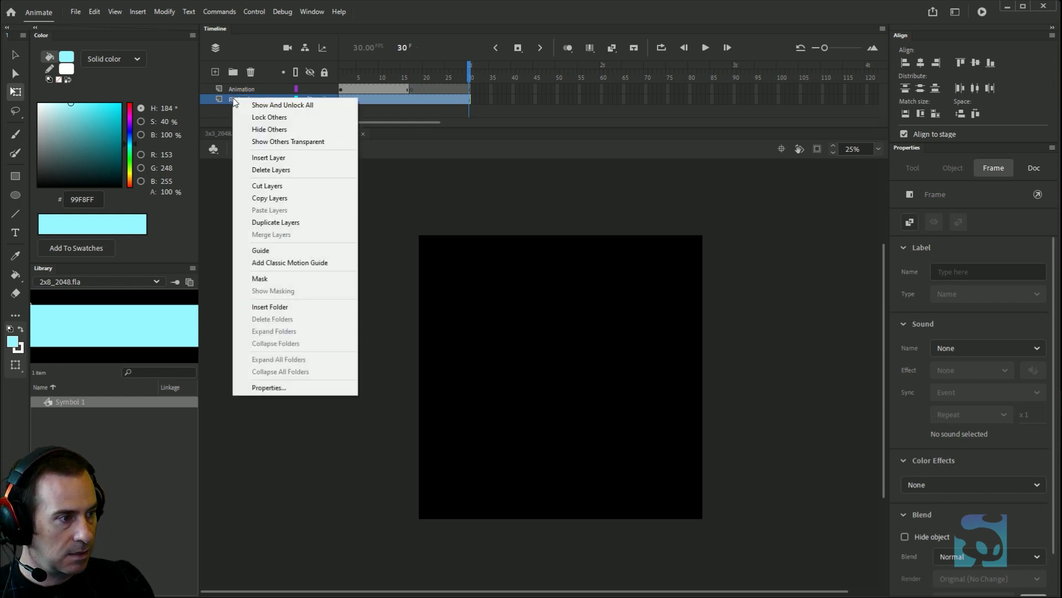
pyautogui.click(260, 250)
# - Set the centred bar instance in the first frame of the Animation layer to play its graphic once
pyautogui.click(465, 71)
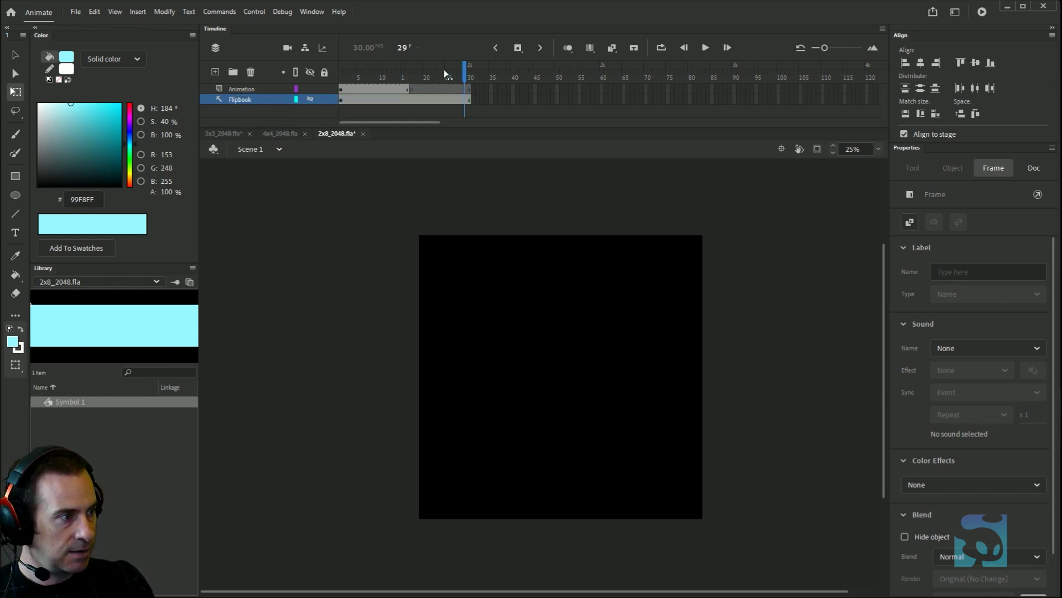
pyautogui.moveTo(445, 73); pyautogui.dragTo(382, 67)
pyautogui.click(407, 71)
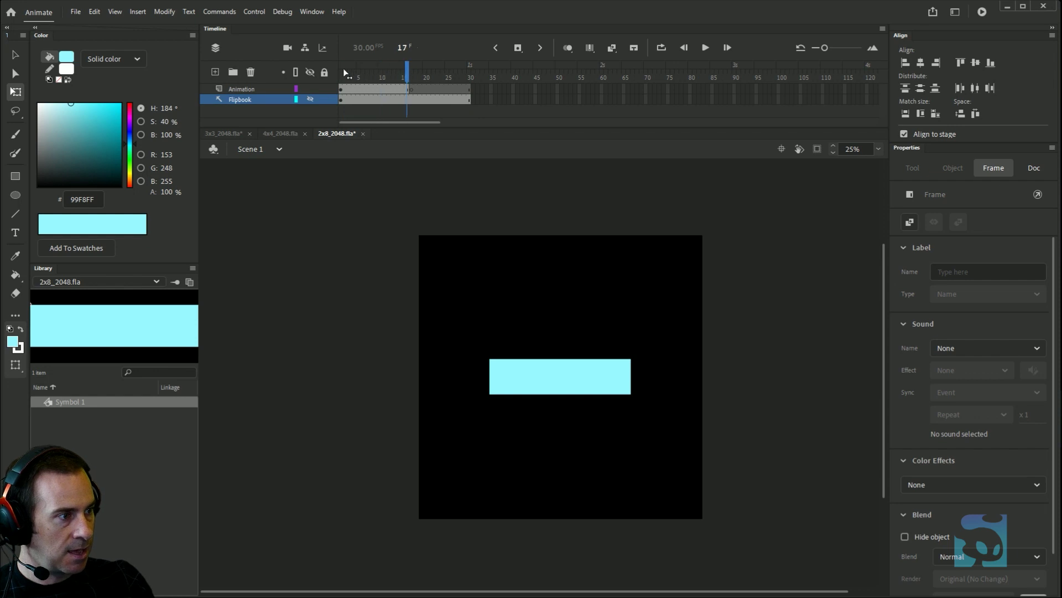
pyautogui.click(344, 71)
pyautogui.click(613, 397)
pyautogui.click(578, 383)
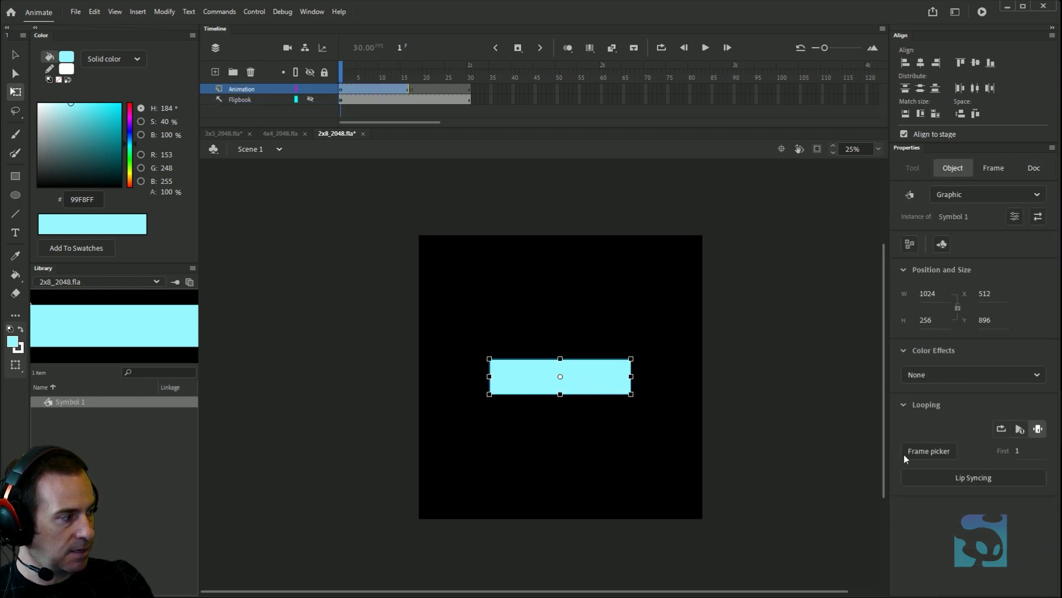
pyautogui.click(1020, 429)
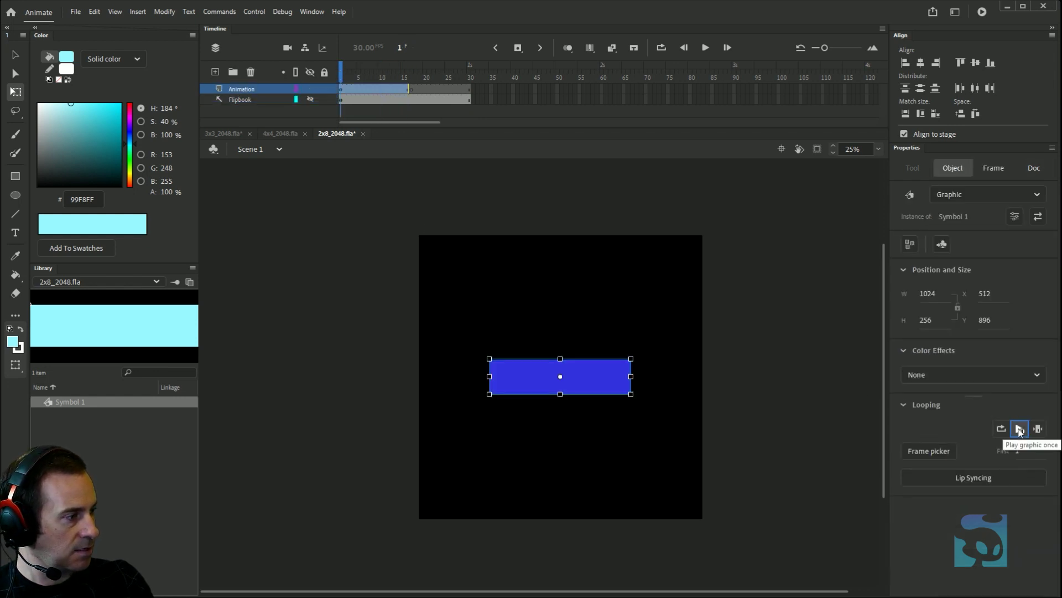
# - Scrub the timeline and test the movie to check the bar's playback, closing the preview window
pyautogui.click(624, 241)
pyautogui.moveTo(346, 73); pyautogui.dragTo(451, 72)
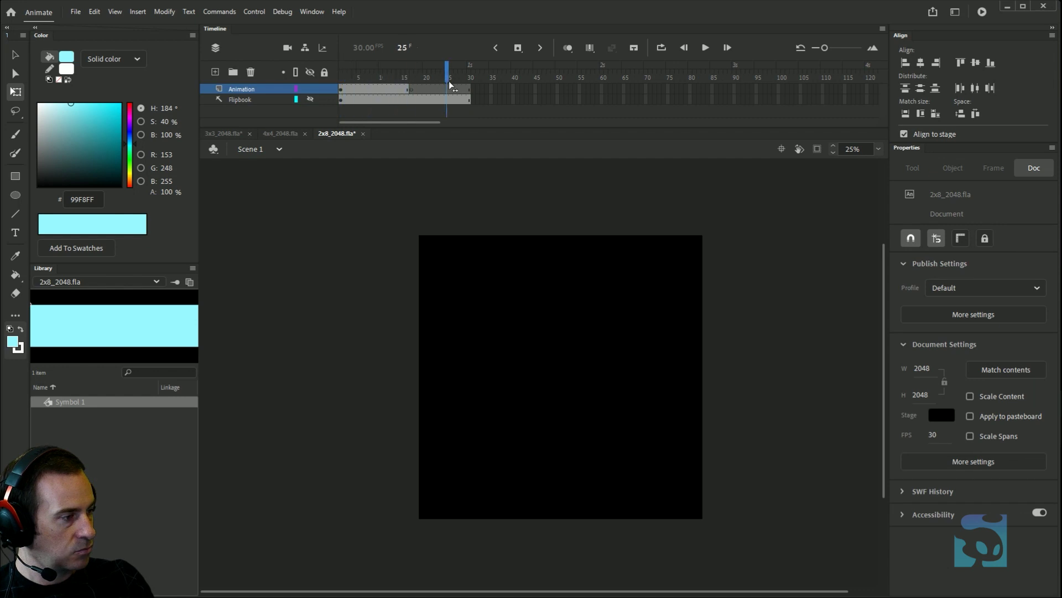
pyautogui.hotkey('ctrl', 'Return')
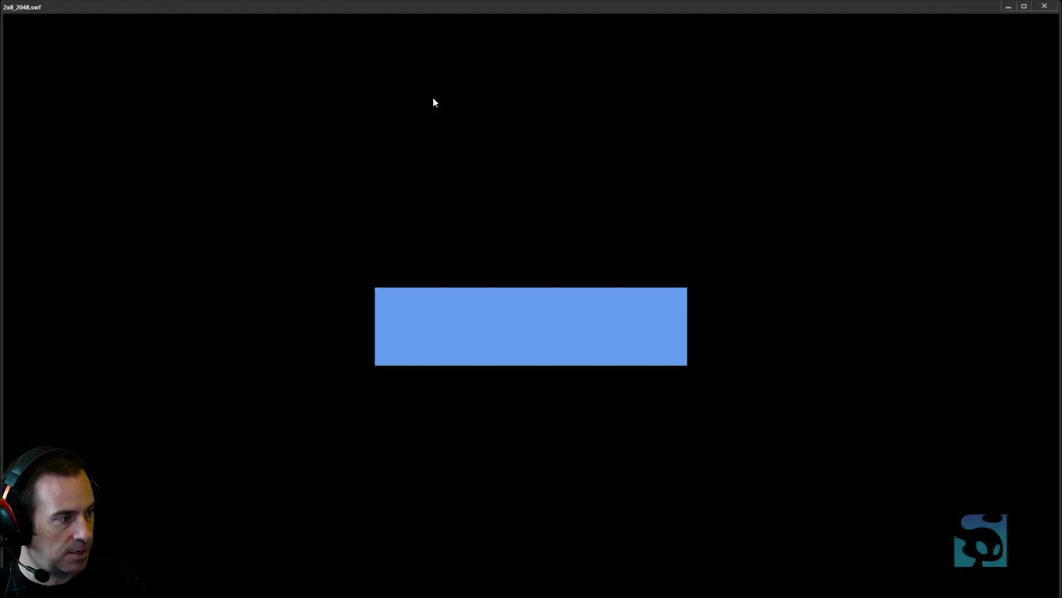
pyautogui.click(1045, 7)
pyautogui.press('q')
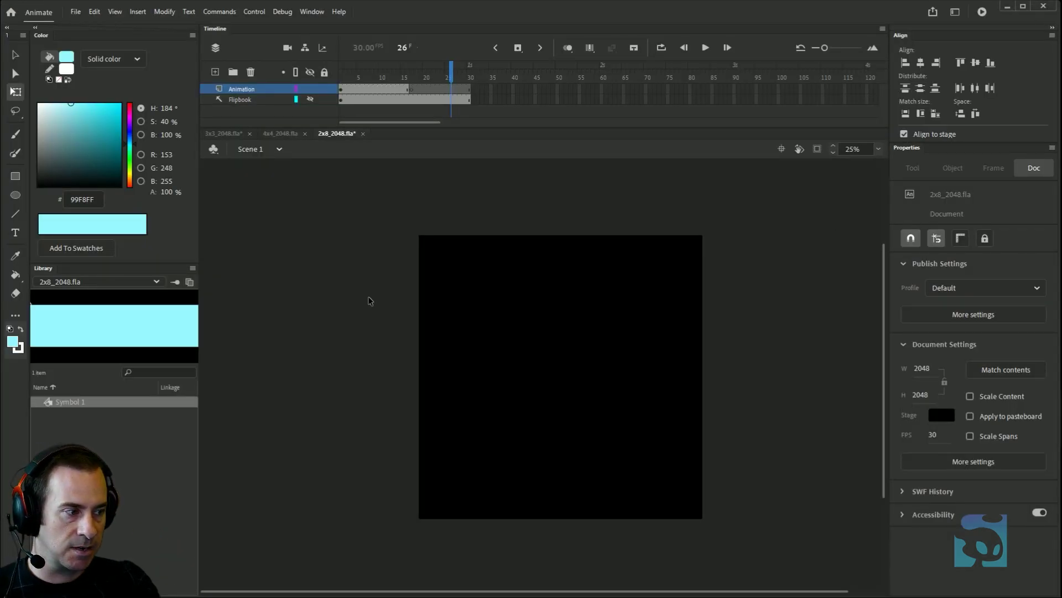
# - Compare the Flipbook grid with the Animation layer by toggling their visibility, and view the bar at frame 7
pyautogui.click(309, 99)
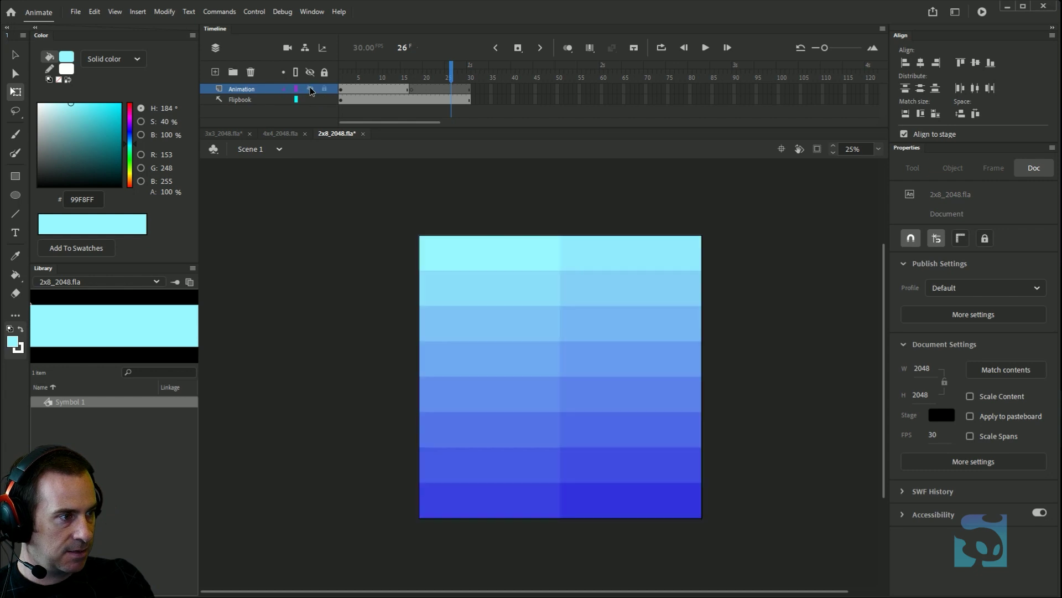
pyautogui.click(310, 88)
pyautogui.moveTo(452, 78)
pyautogui.mouseDown()
pyautogui.moveTo(352, 78)
pyautogui.moveTo(455, 78)
pyautogui.mouseUp()
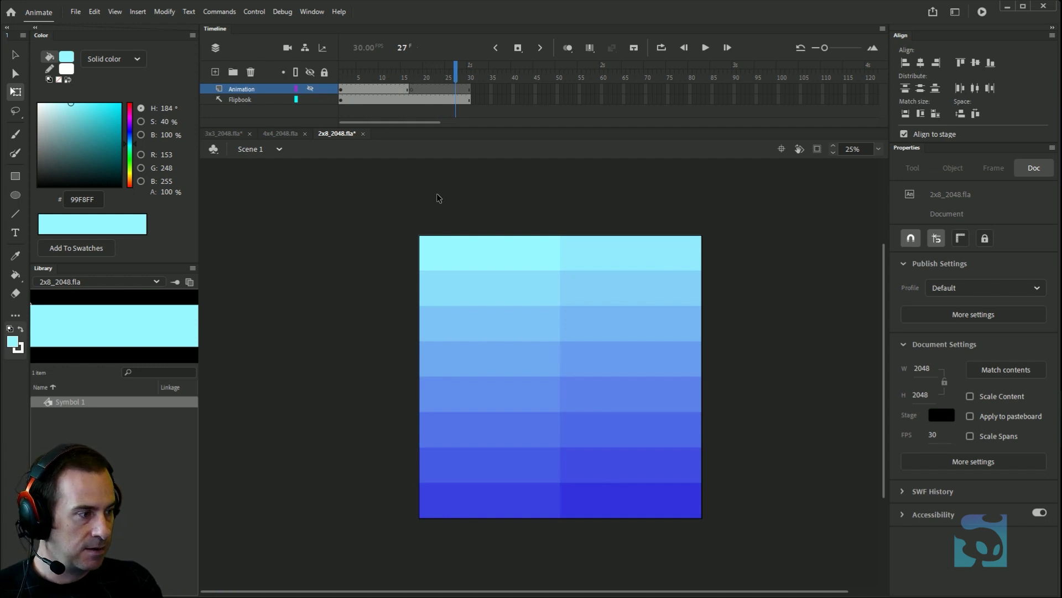
pyautogui.click(311, 98)
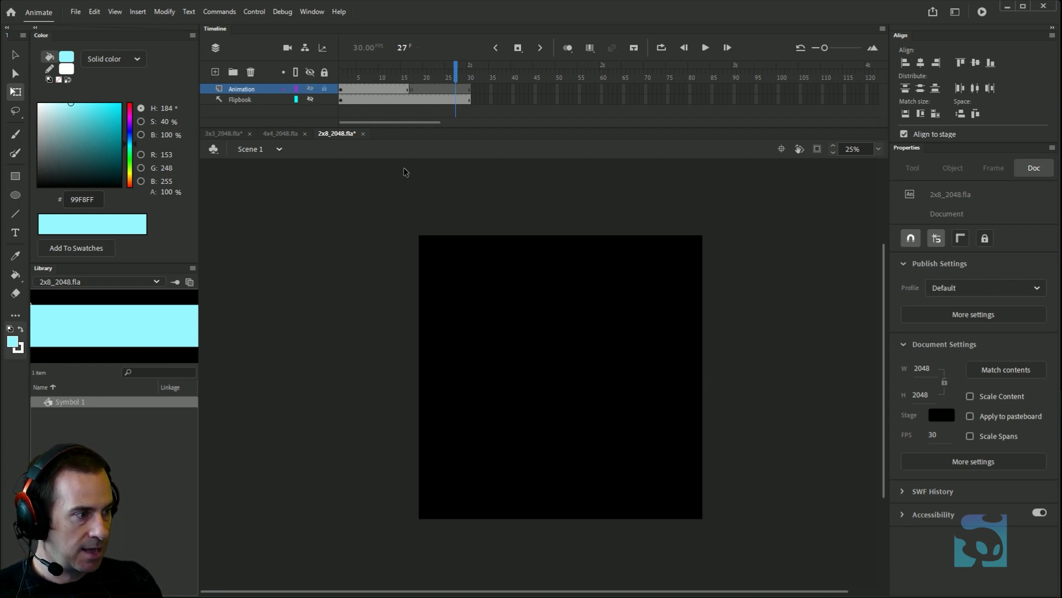
pyautogui.click(368, 74)
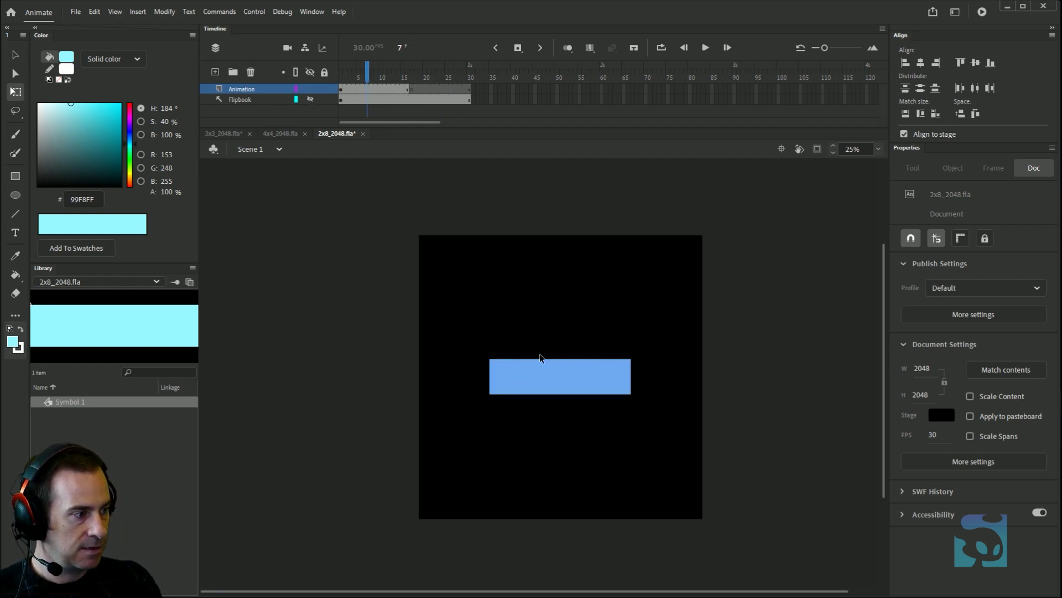